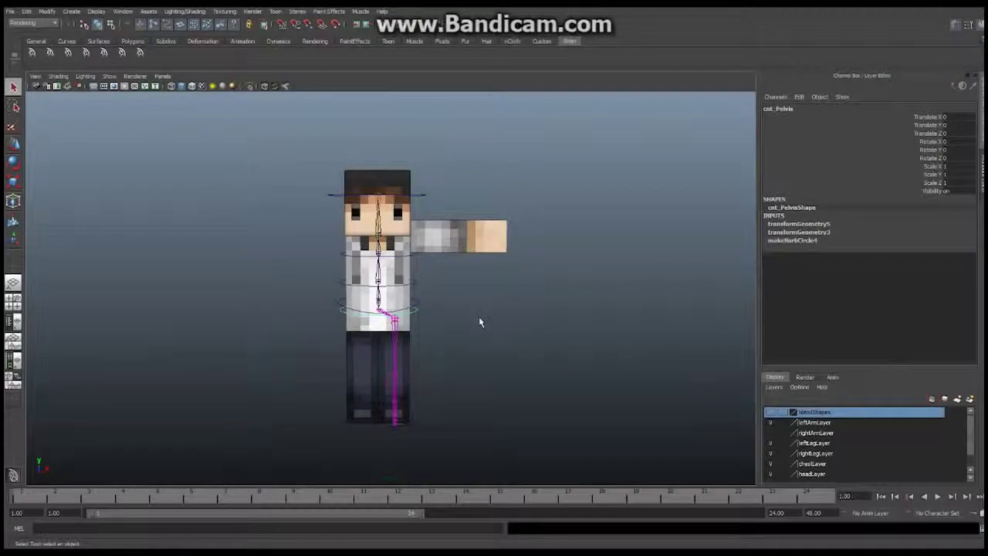
key("f")
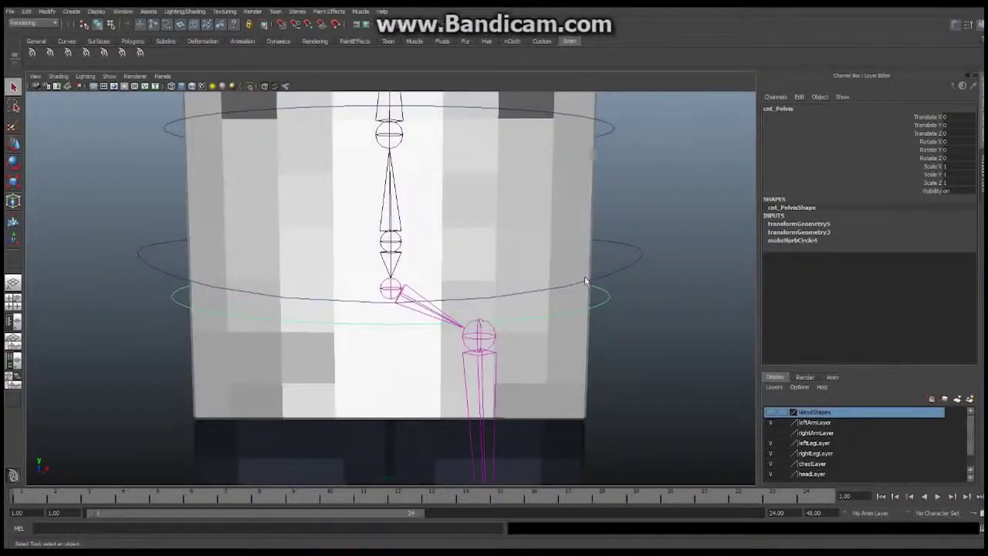
right_click_drag(479, 317, 267, 259, "alt")
right_click_drag(376, 250, 470, 238, "alt")
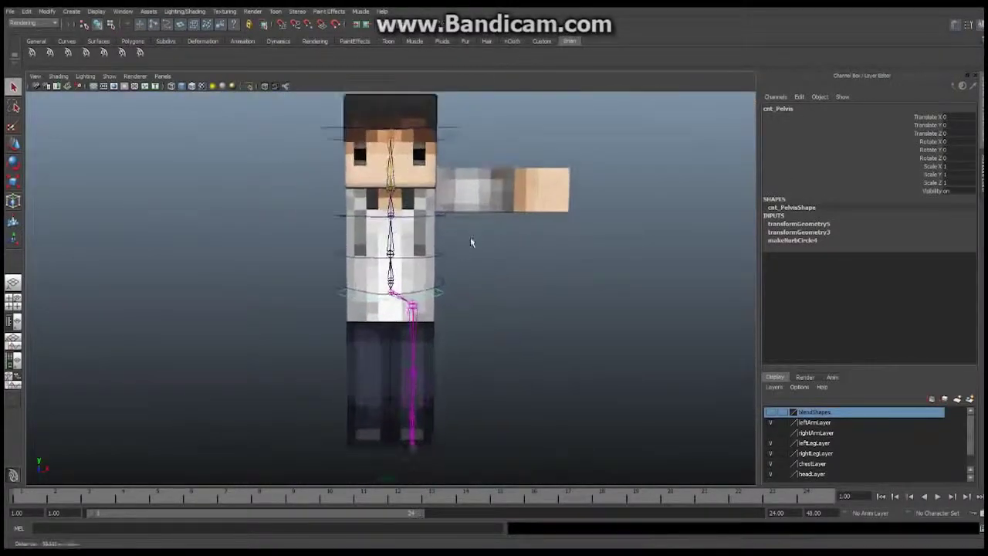
middle_click_drag(470, 238, 467, 256, "alt")
scroll(467, 255, "up", 2)
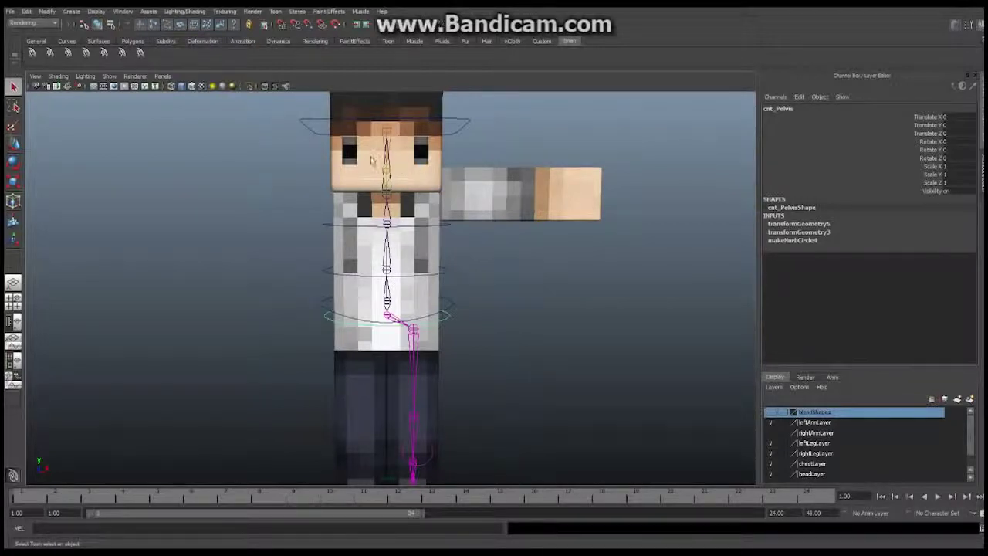
right_click_drag(506, 294, 423, 290, "alt")
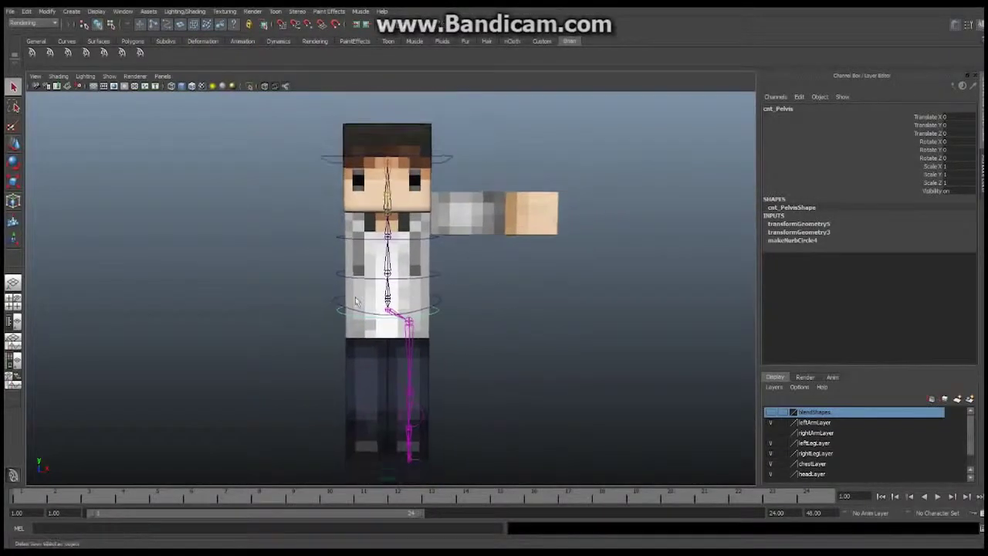
mouse_move(346, 296)
left_mouse_down("alt")
mouse_move(419, 308)
mouse_move(337, 295)
left_mouse_up("alt")
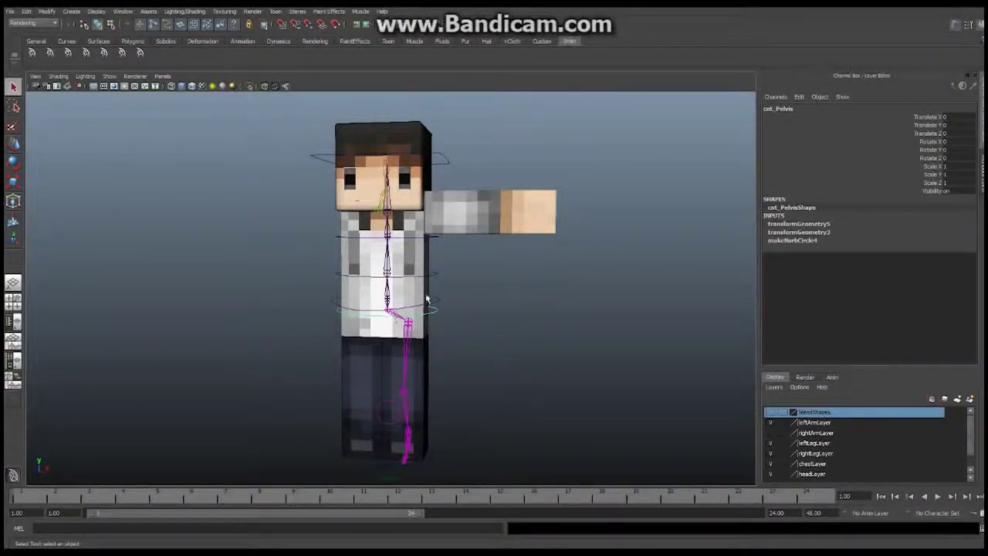
left_click_drag(429, 298, 384, 299, "alt")
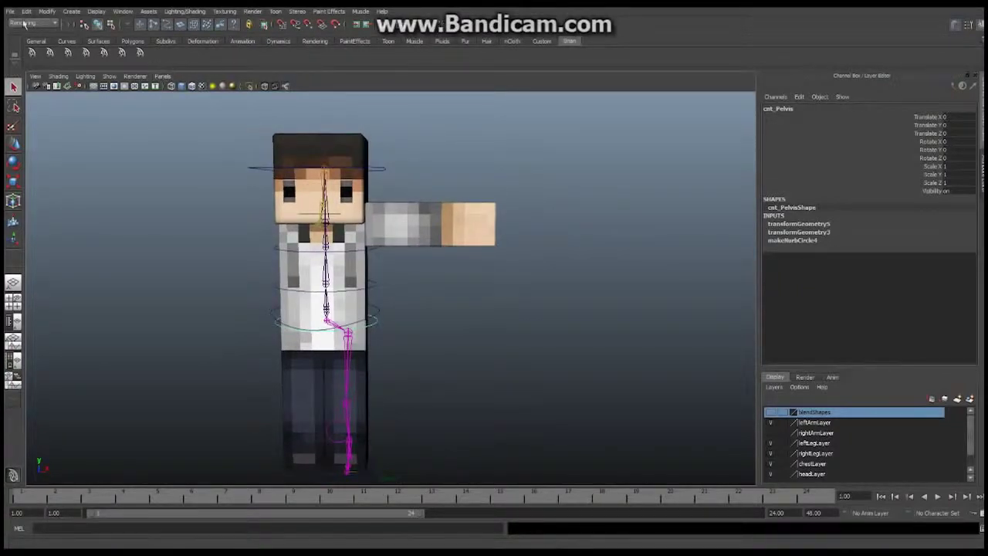
Step: Switch to the Animation menu set and view the character's outstretched left arm in the top orthographic view
left_click(56, 25)
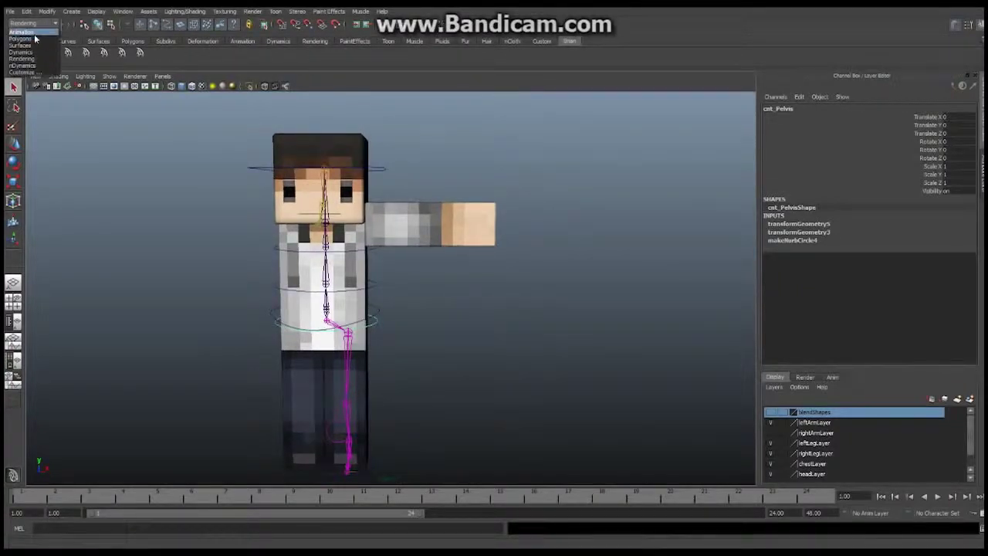
left_click(33, 35)
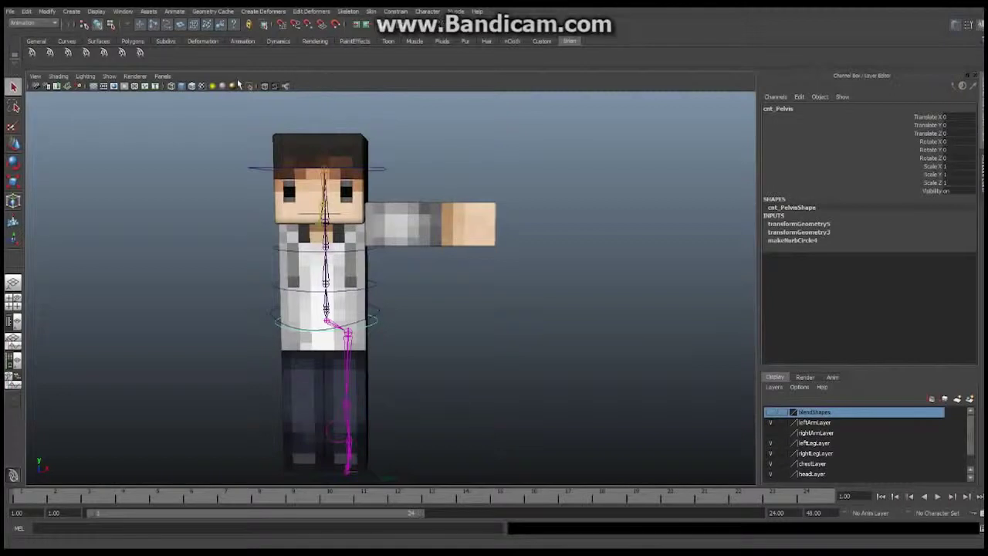
left_click(162, 77)
mouse_move(199, 105)
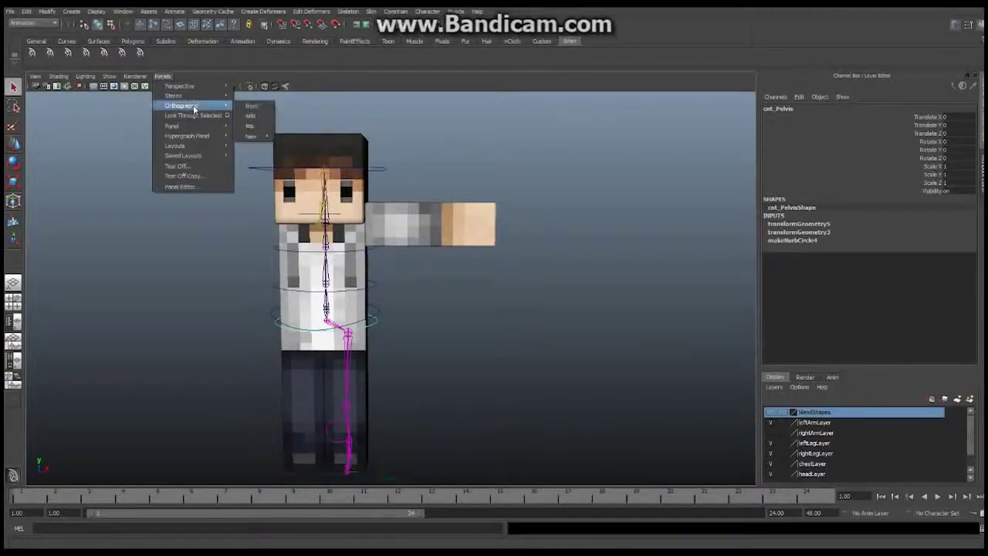
left_click(251, 126)
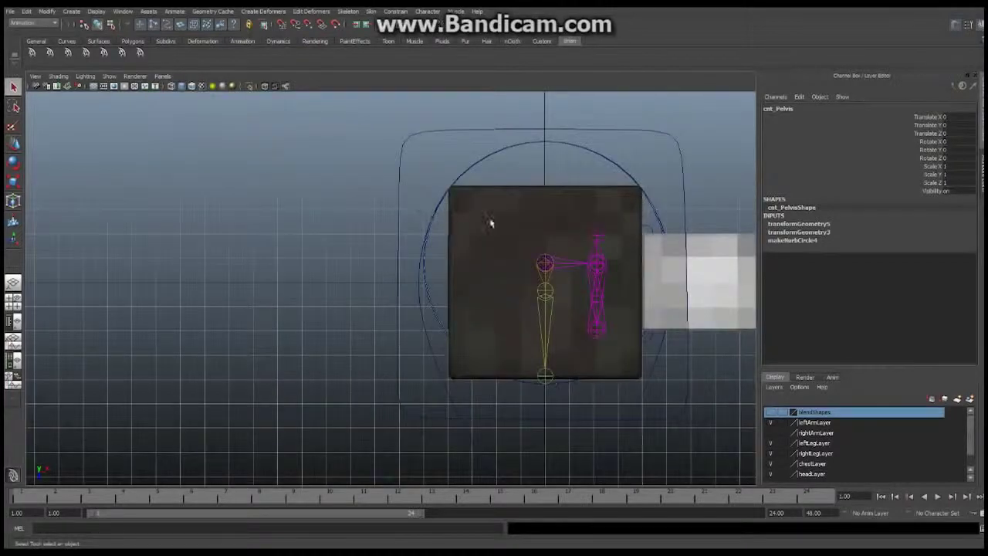
middle_click_drag(632, 258, 325, 216, "alt")
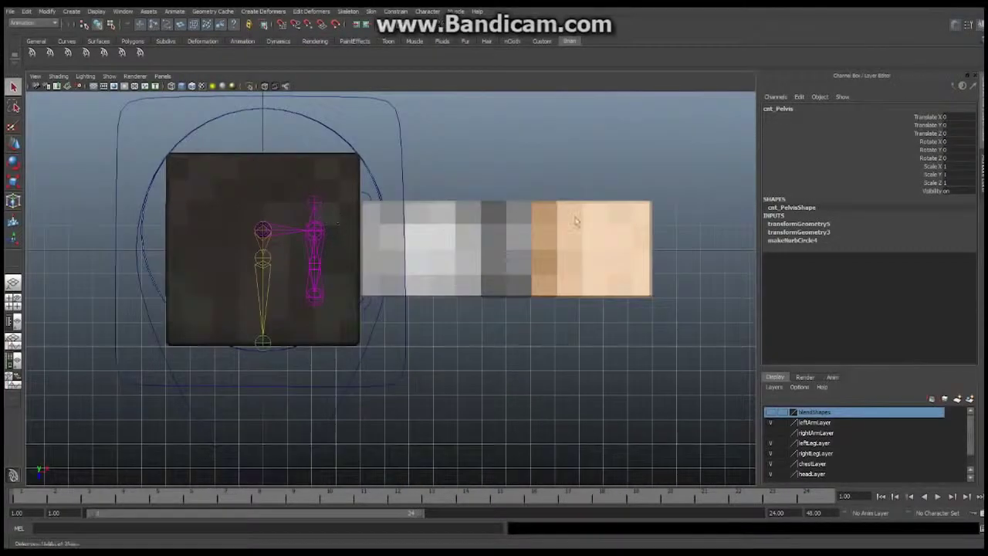
scroll(358, 252, "down", 1)
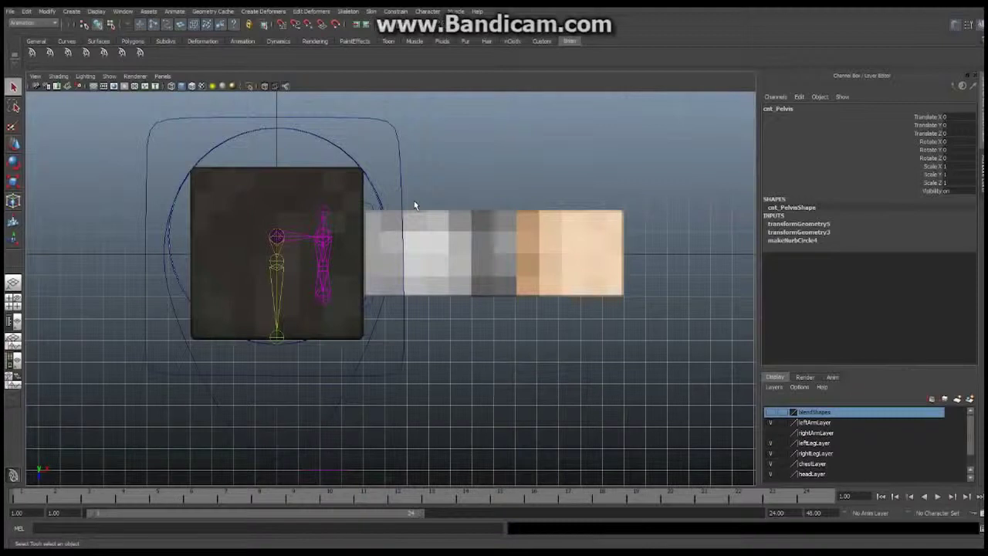
Step: Switch to the front orthographic view and frame the character's torso together with the whole left arm
left_click(164, 78)
mouse_move(202, 105)
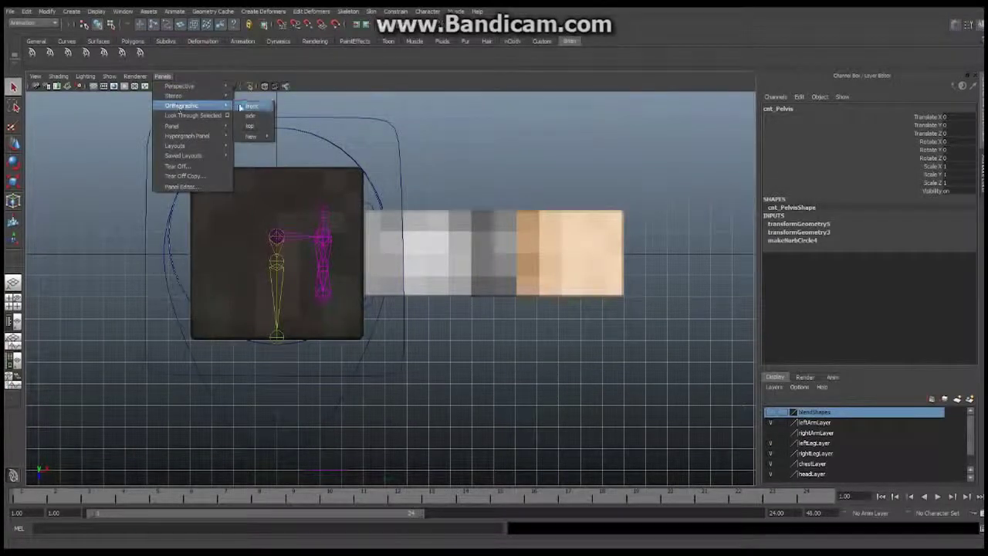
left_click(255, 107)
right_click_drag(636, 281, 349, 300, "alt")
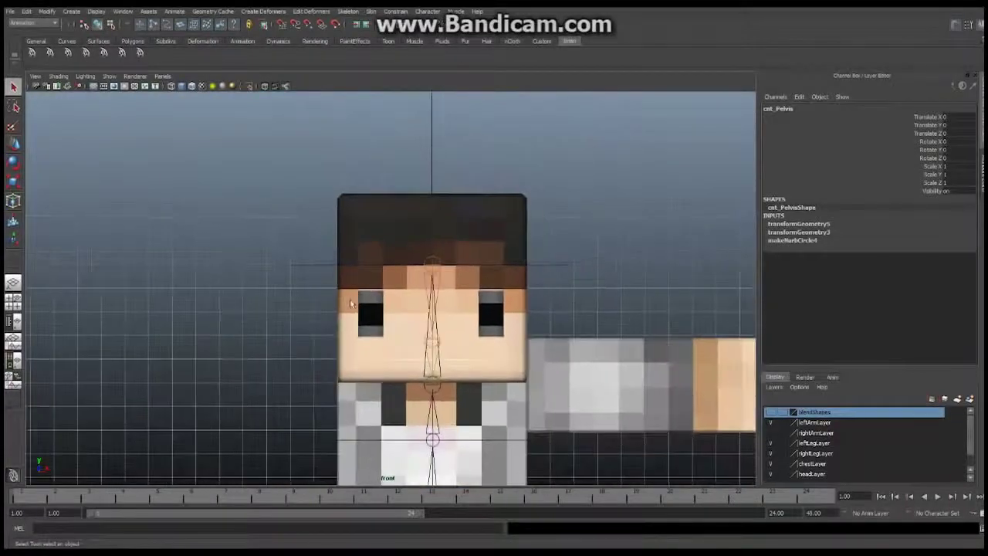
middle_click_drag(447, 344, 412, 181, "alt")
right_click_drag(551, 234, 486, 232, "alt")
middle_click_drag(454, 215, 434, 215, "alt")
right_click_drag(540, 235, 481, 247, "alt")
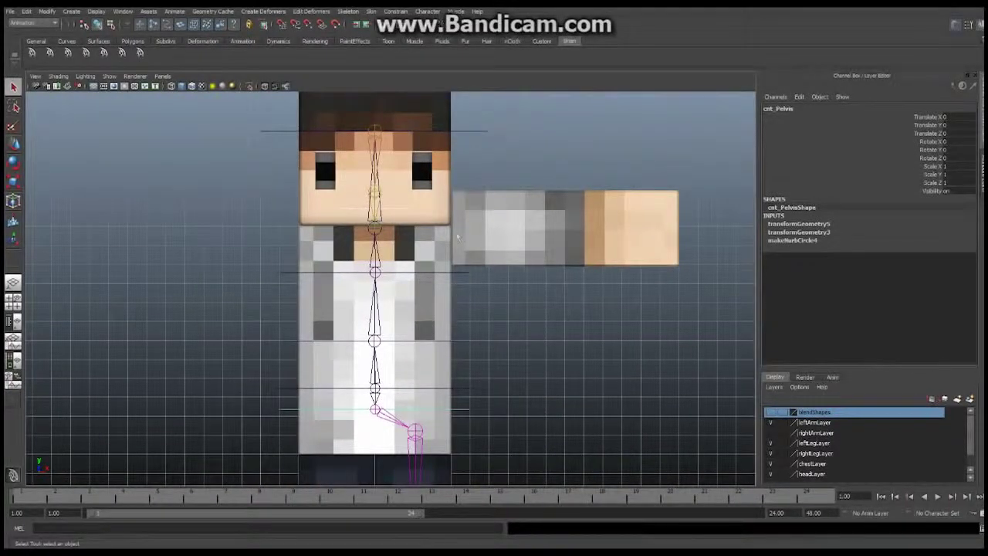
Step: Draw a chain of four joints with the Joint Tool, running from the left side of the upper chest through shoulder and elbow to the wrist
left_click(349, 12)
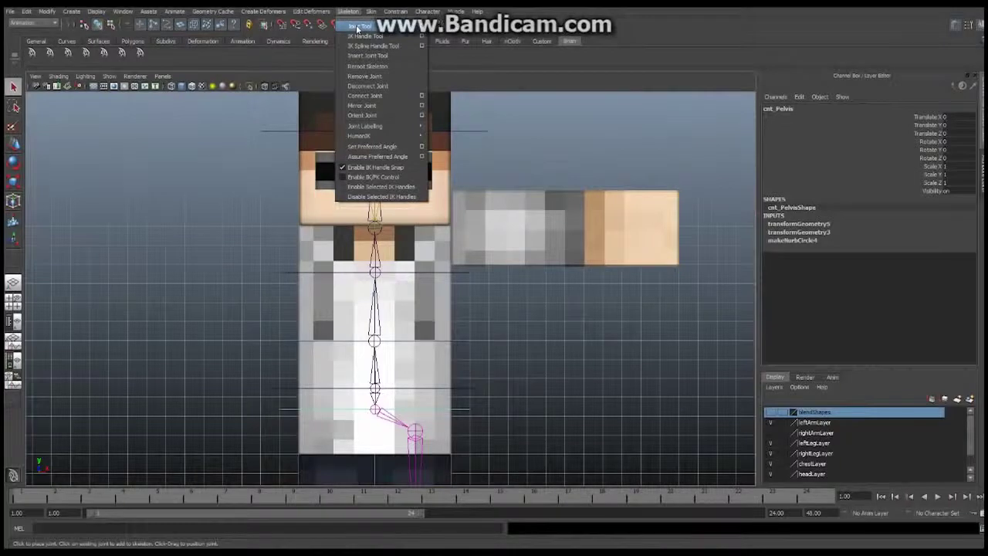
left_click(357, 28)
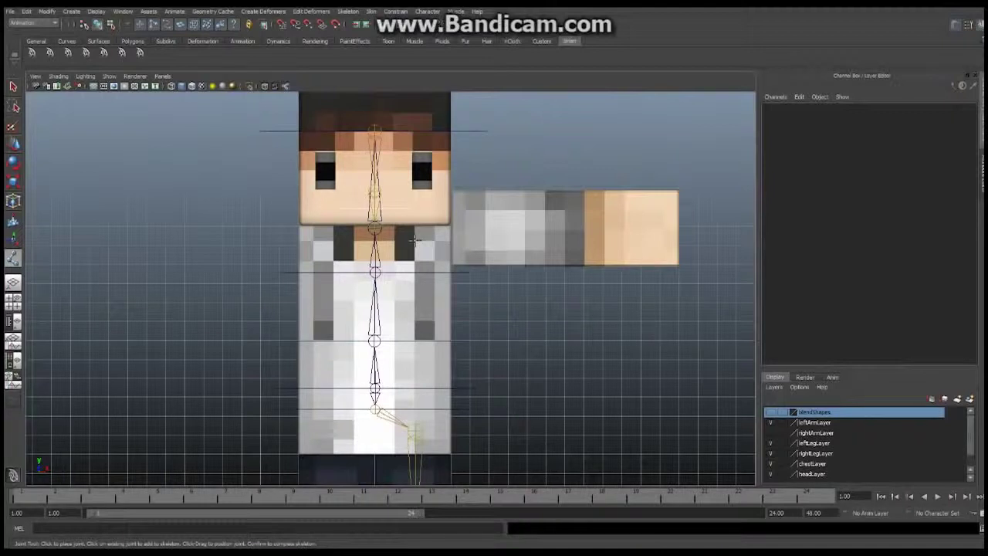
left_click(415, 240)
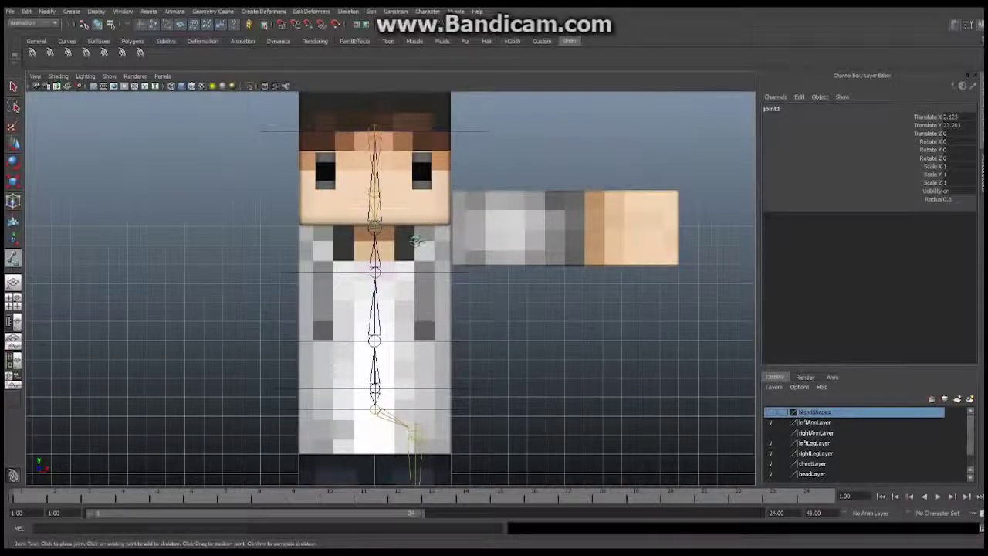
left_click(485, 243)
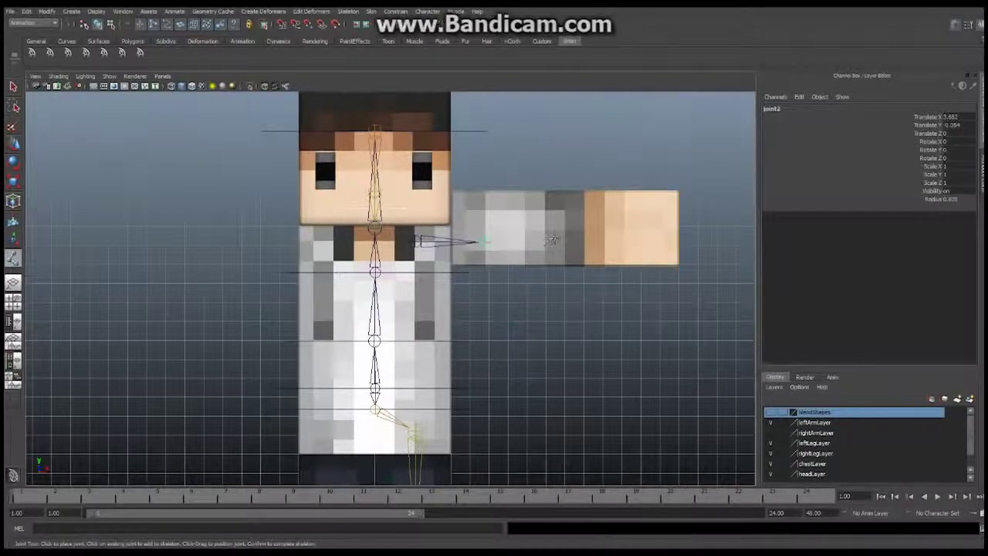
left_click(554, 241)
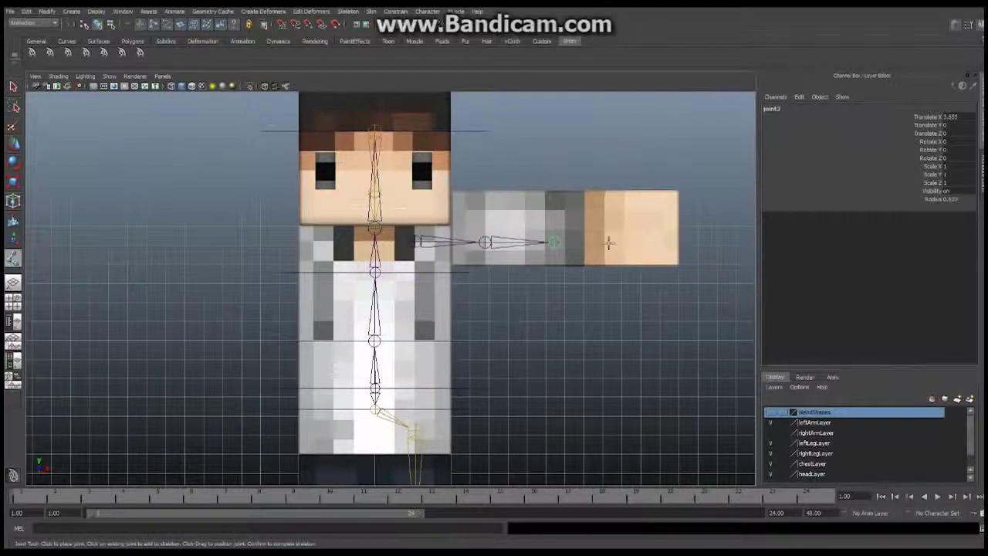
left_click(609, 242)
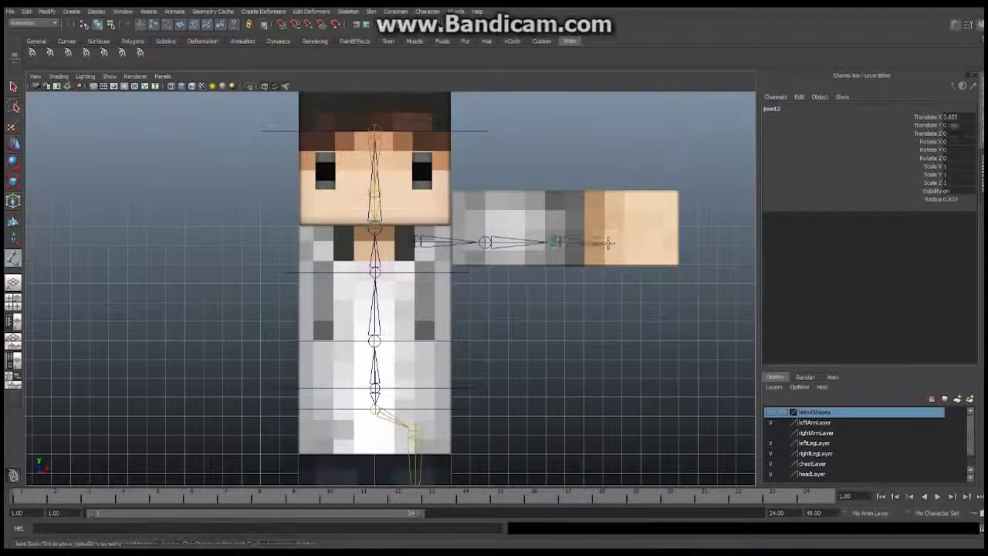
Step: Turn on Wireframe on Shaded so the mesh edges are drawn over the textured character
left_click(36, 76)
mouse_move(58, 76)
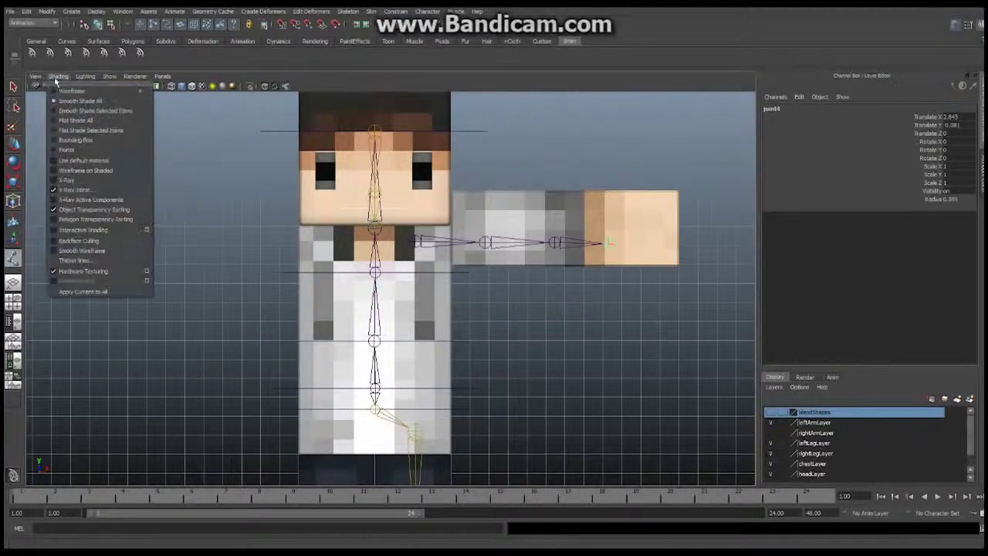
left_click(80, 170)
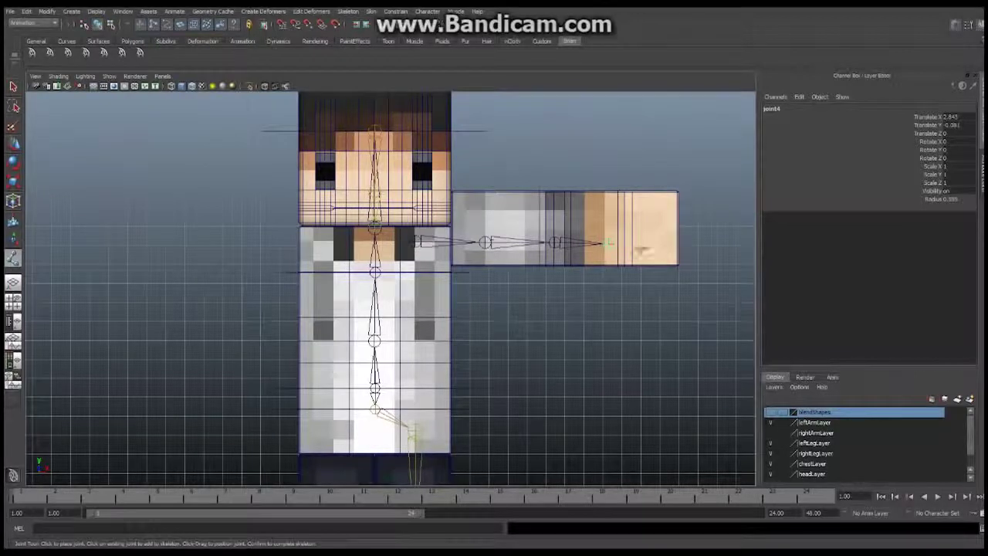
Step: Finish the joint chain and move the wrist joint outward along the arm to a Translate X of about 3.71
left_click(14, 88)
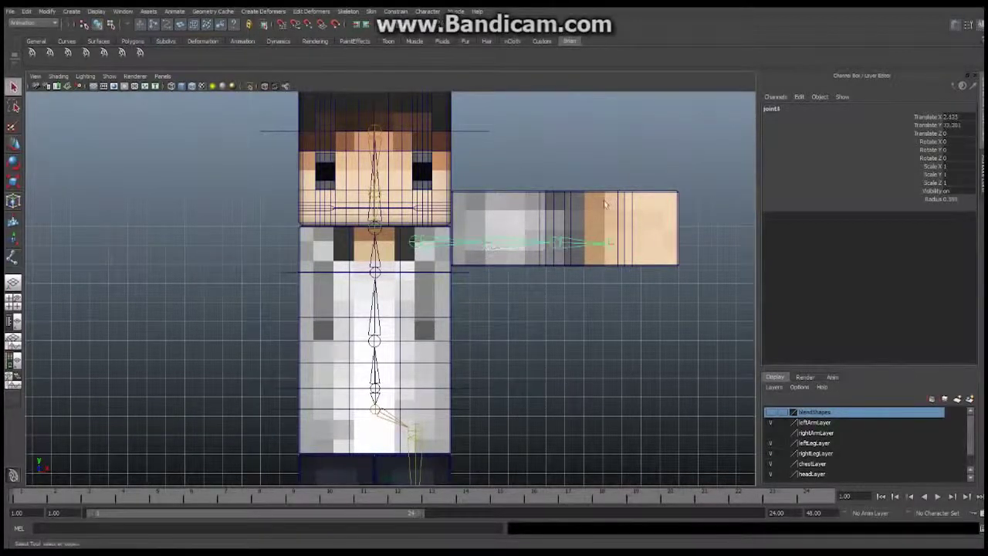
left_click(14, 147)
left_click(609, 245)
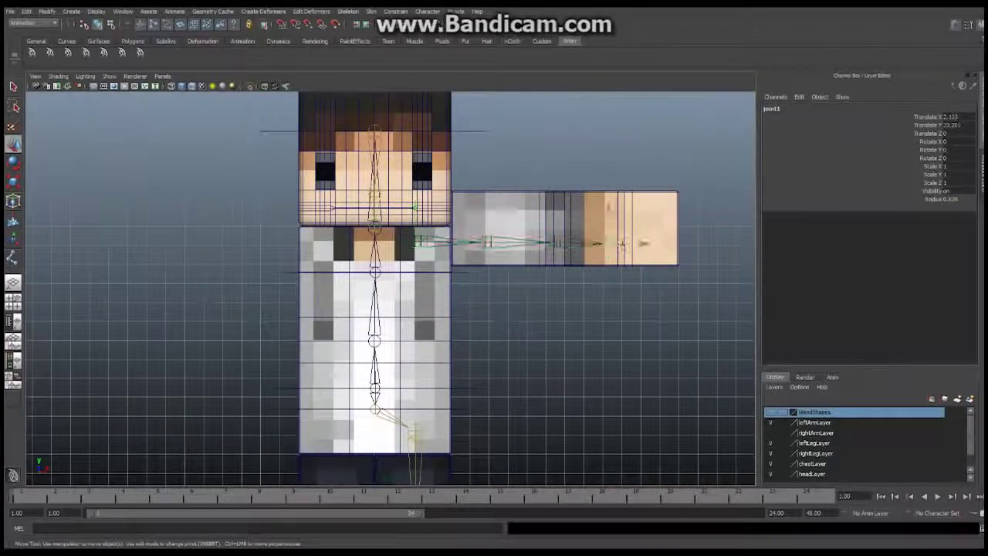
middle_click_drag(645, 244, 660, 244)
left_click_drag(661, 243, 661, 244)
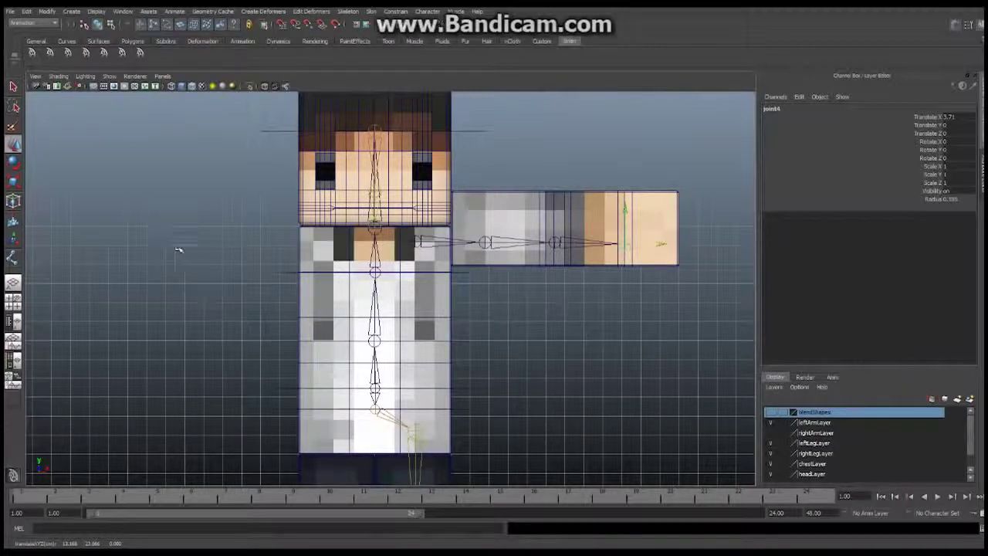
Step: In the top orthographic view, shift only the elbow joint toward the back of the arm, to a Translate Z of about -1.1
left_click(163, 77)
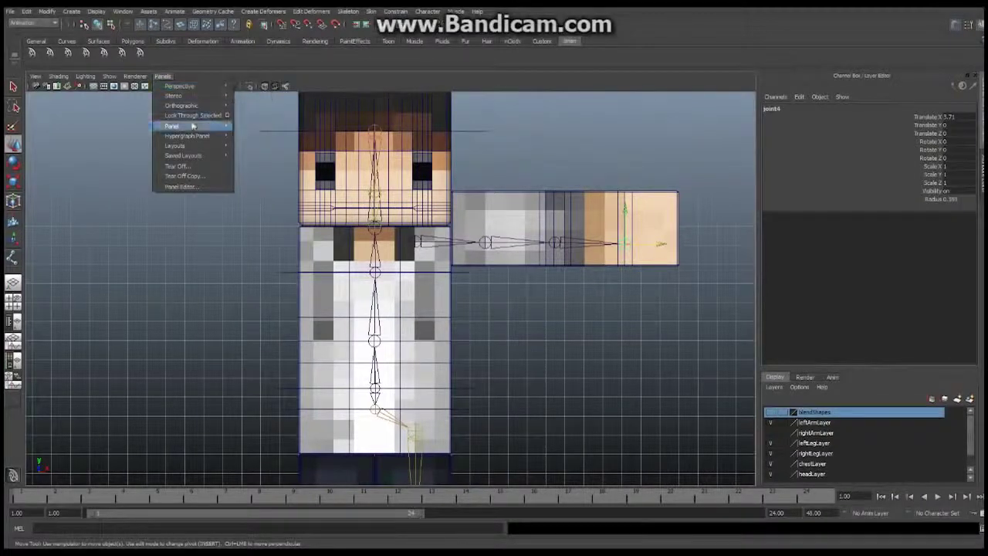
mouse_move(188, 108)
left_click(250, 126)
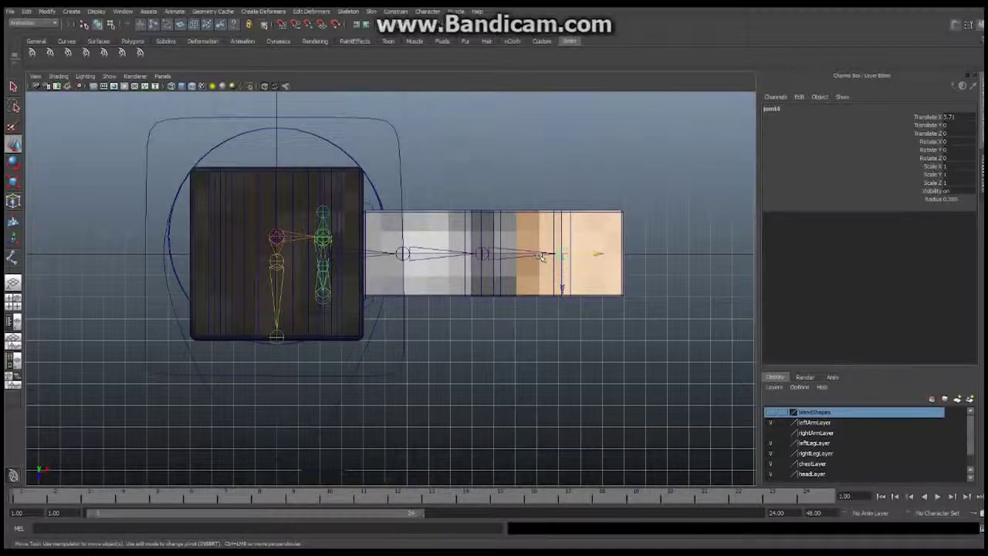
left_click(481, 250)
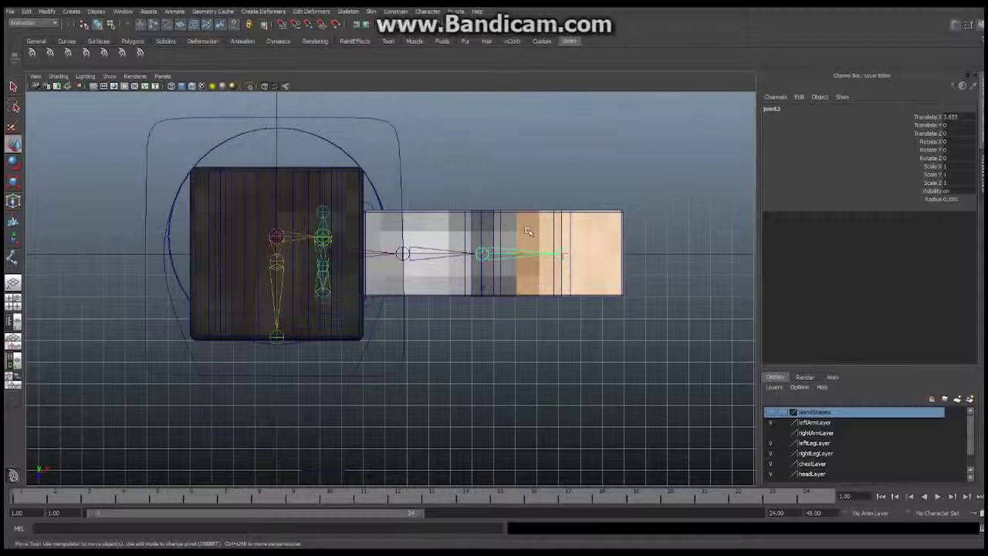
key("Insert")
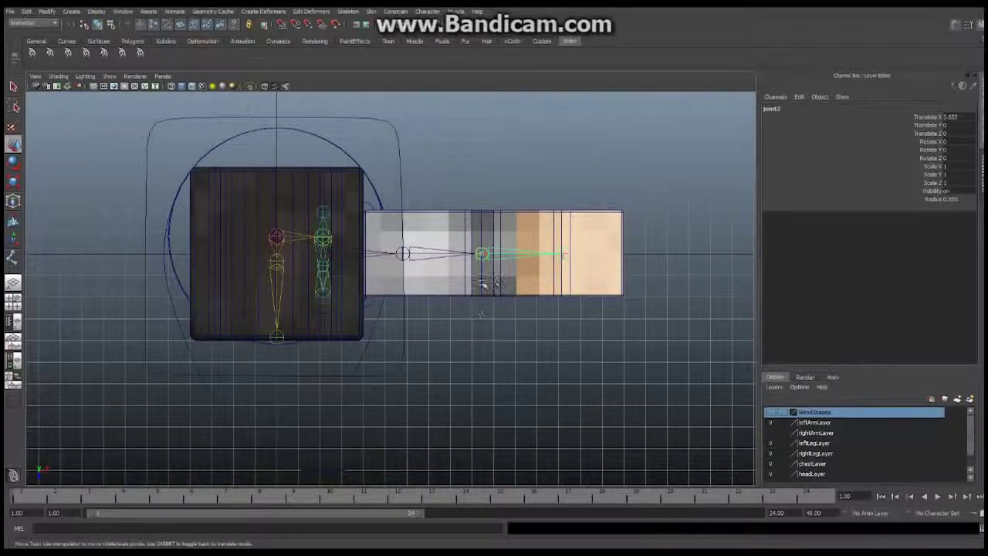
left_click_drag(481, 283, 479, 262)
left_click_drag(478, 257, 478, 256)
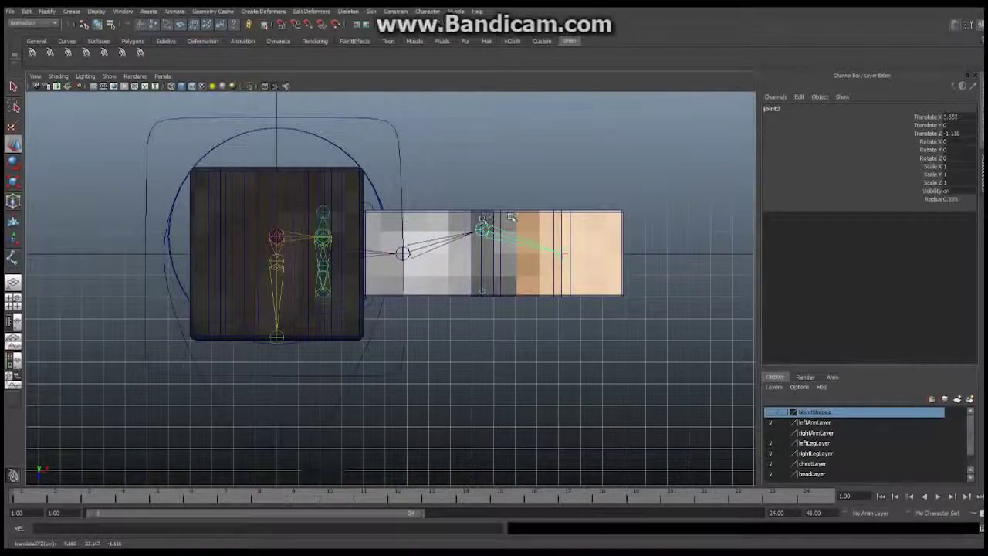
key("w")
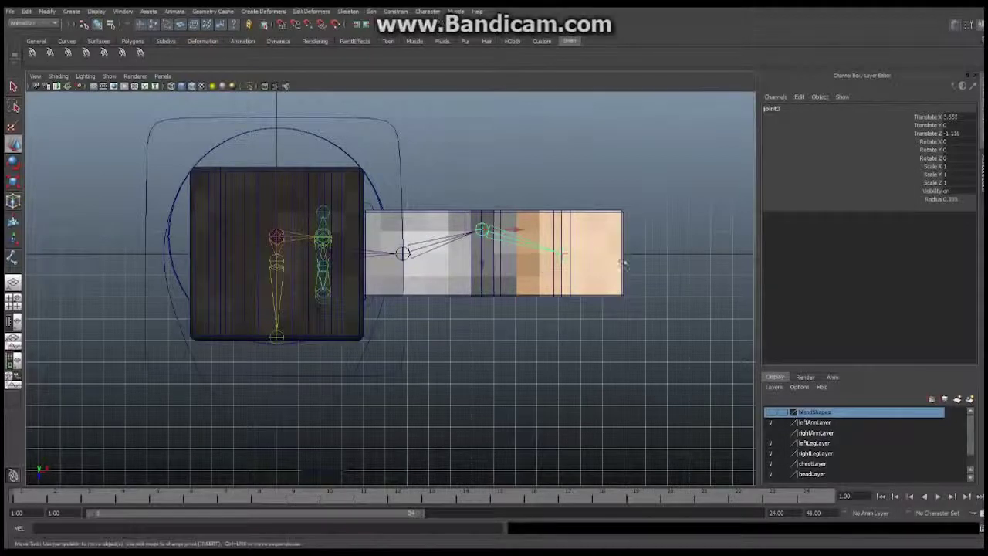
Step: Return to the perspective view and inspect the new arm joints next to the upper chest up close
left_click(13, 284)
middle_click_drag(402, 266, 455, 260, "alt")
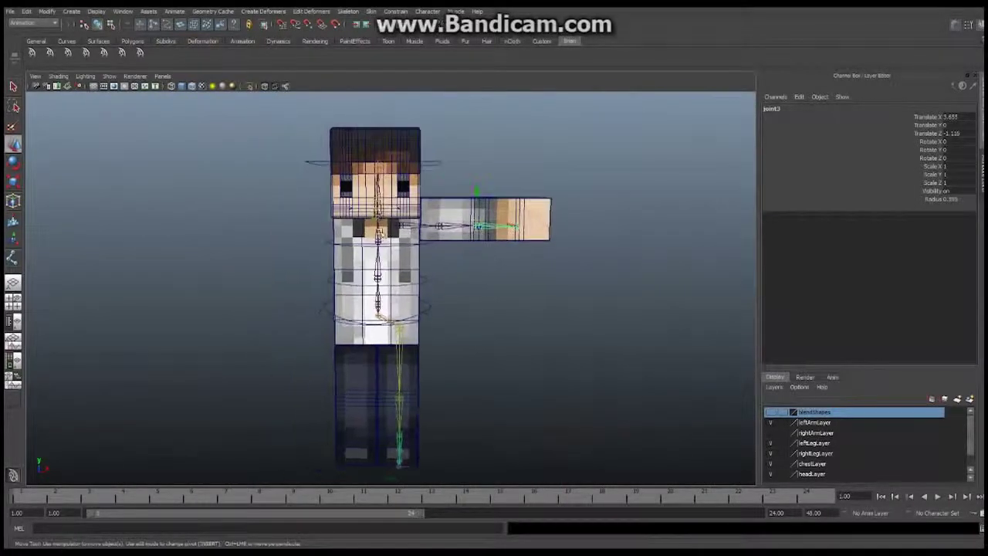
right_click_drag(456, 255, 540, 227, "alt")
middle_click_drag(541, 227, 538, 277, "alt")
right_click_drag(432, 266, 468, 256, "alt")
scroll(471, 247, "up", 1)
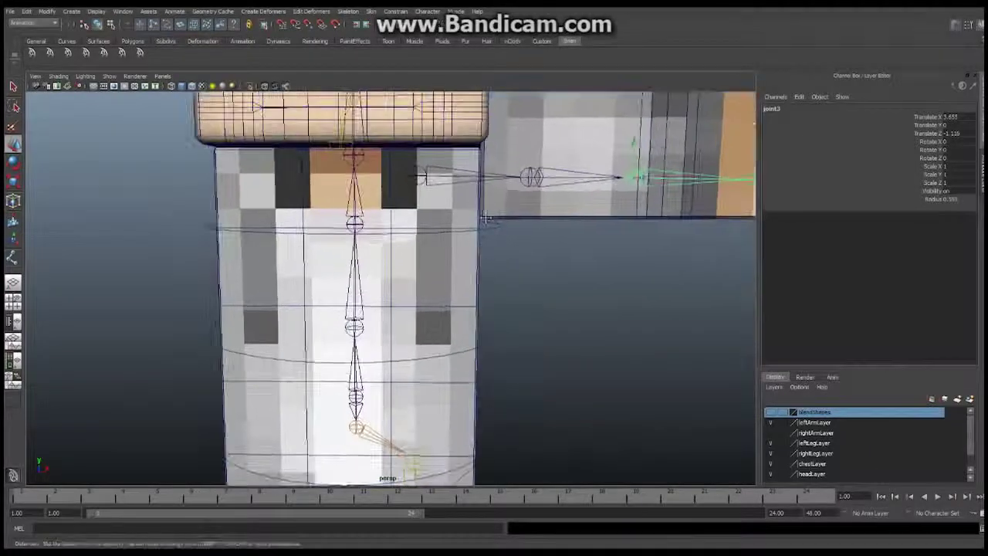
scroll(494, 220, "up", 1)
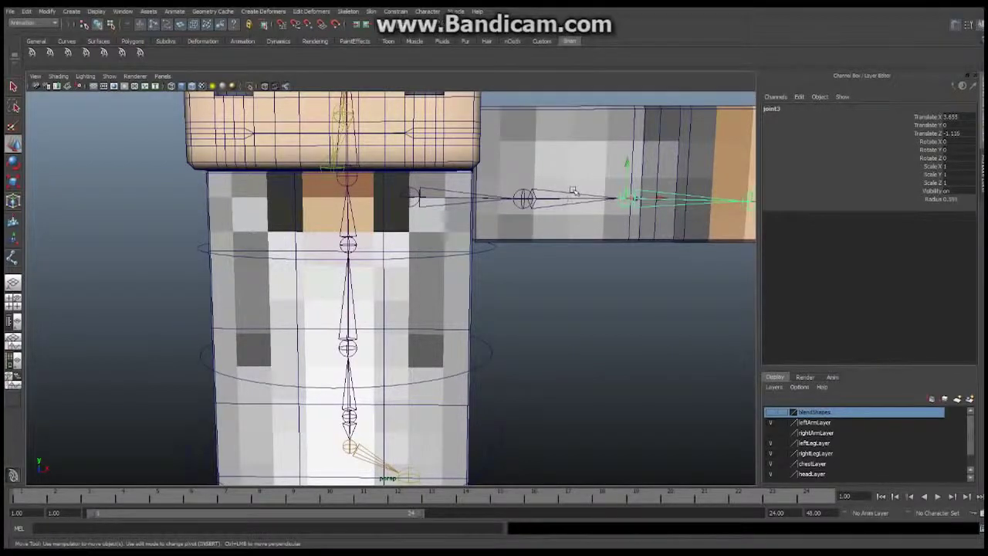
Step: Rename the wrist joint at the outer end of the arm chain as bn_wrist_L
middle_click_drag(574, 192, 449, 180, "alt")
left_click(622, 185)
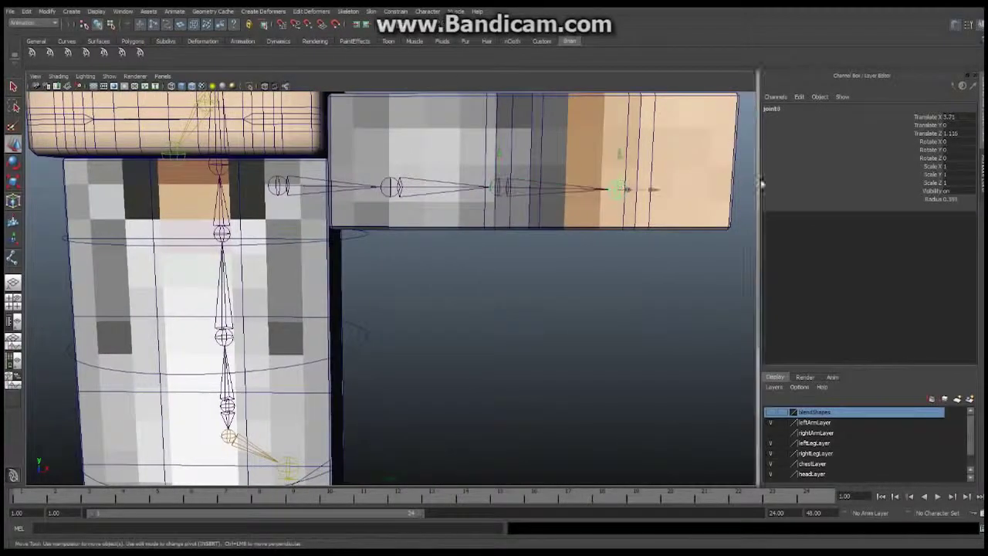
left_click(772, 109)
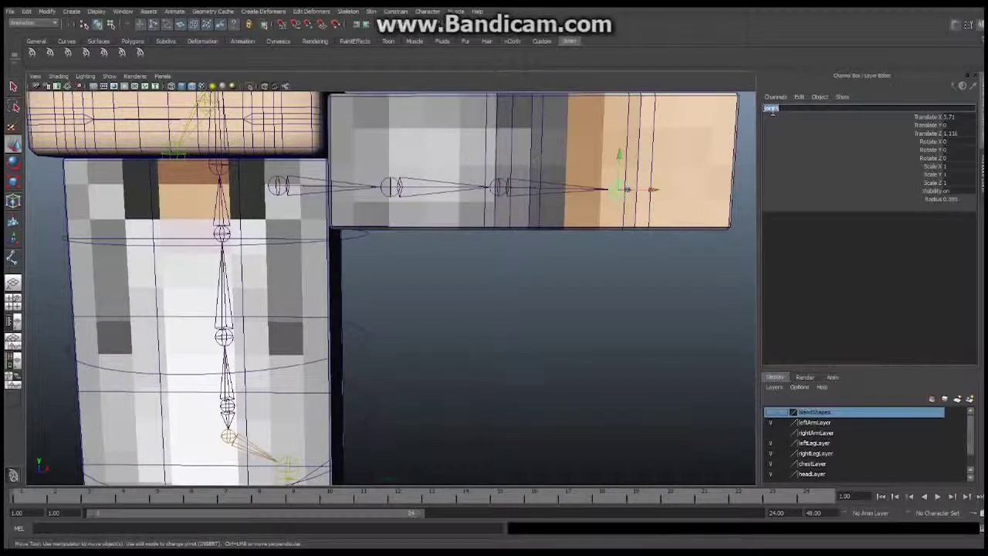
type("h")
type("n_wri")
type("st_L")
key("Return")
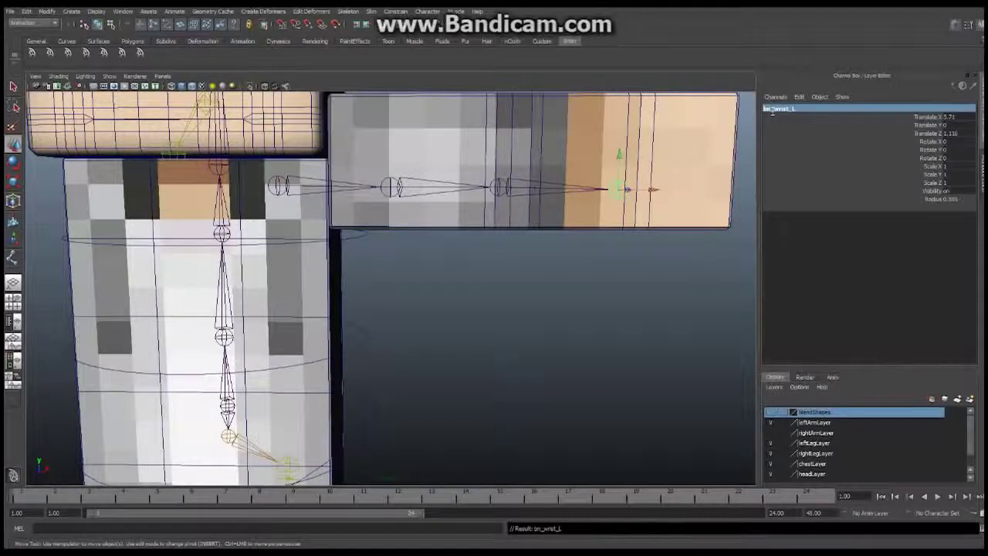
Step: Select the wrist's parent joint at the elbow and rename it as bn_elbow_L
key("Up")
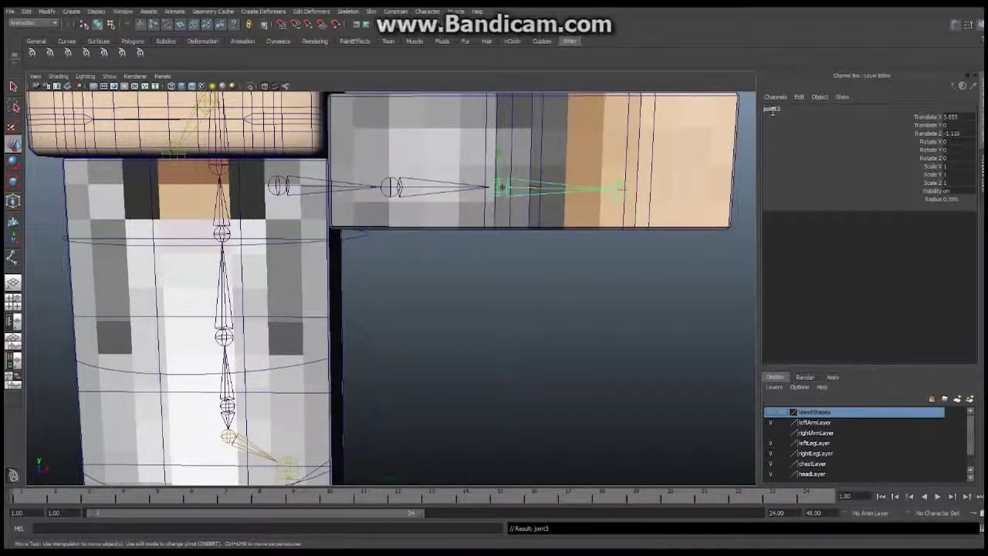
double_click(772, 109)
type("bnElbow")
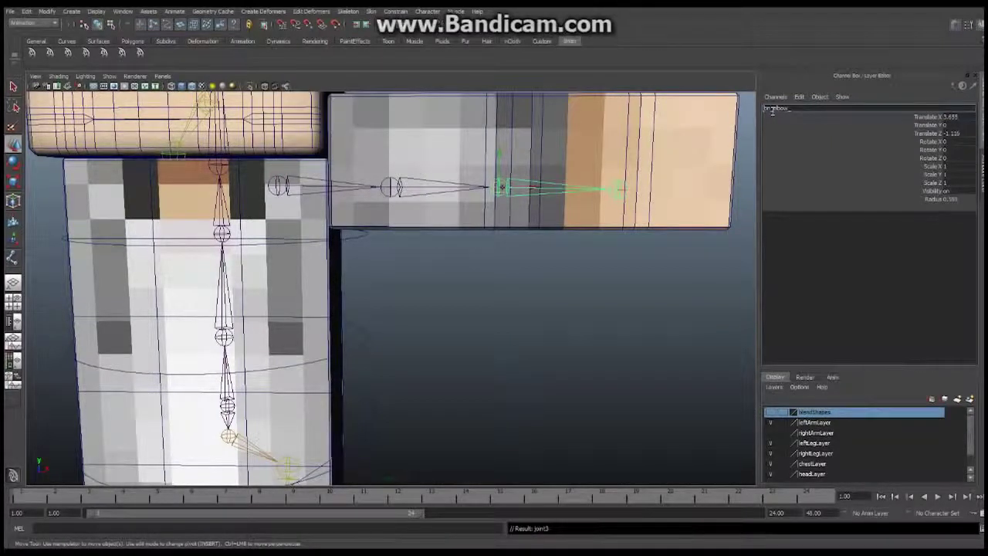
type("_elbow_L")
key("Return")
Step: Select the elbow's parent joint at the shoulder and rename it as bn_shoulder_L
key("Up")
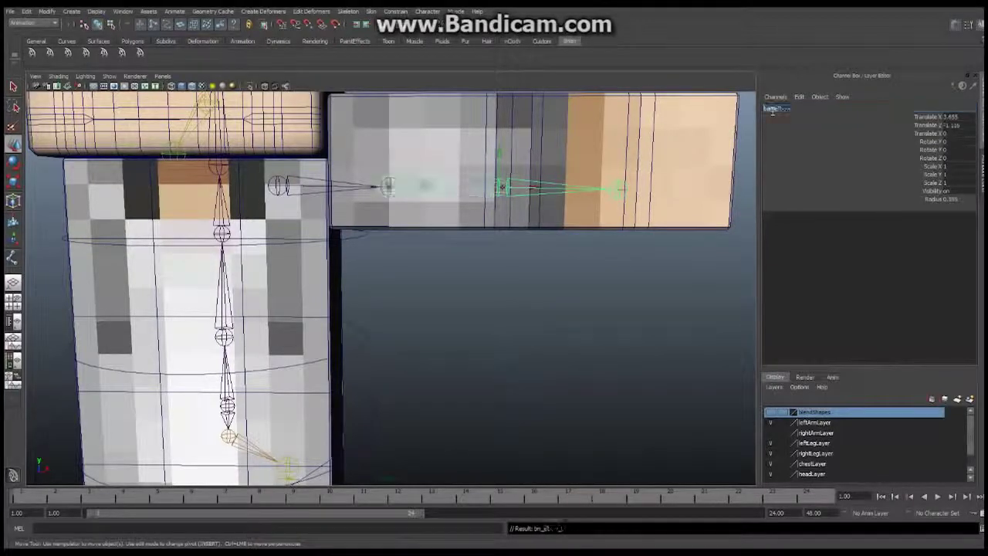
double_click(772, 109)
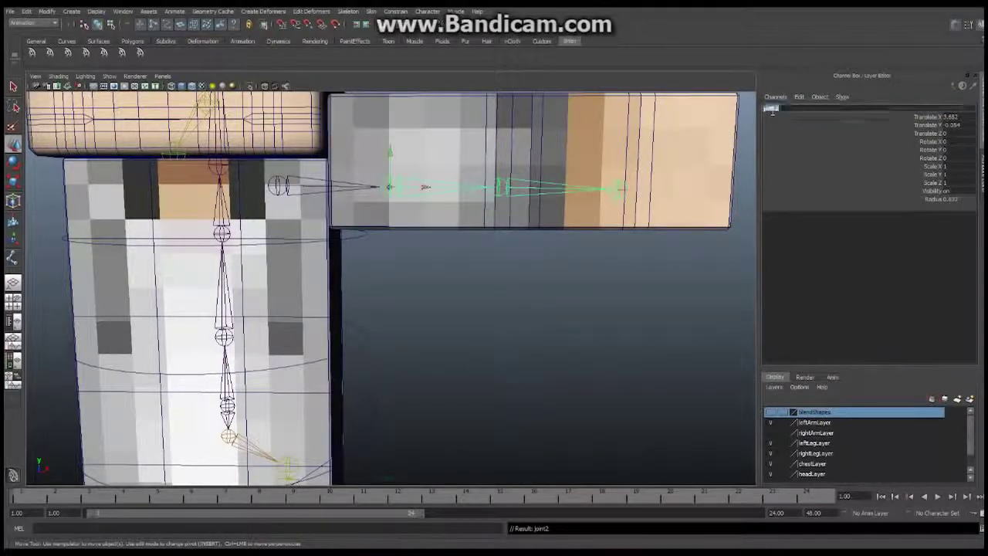
type("bn")
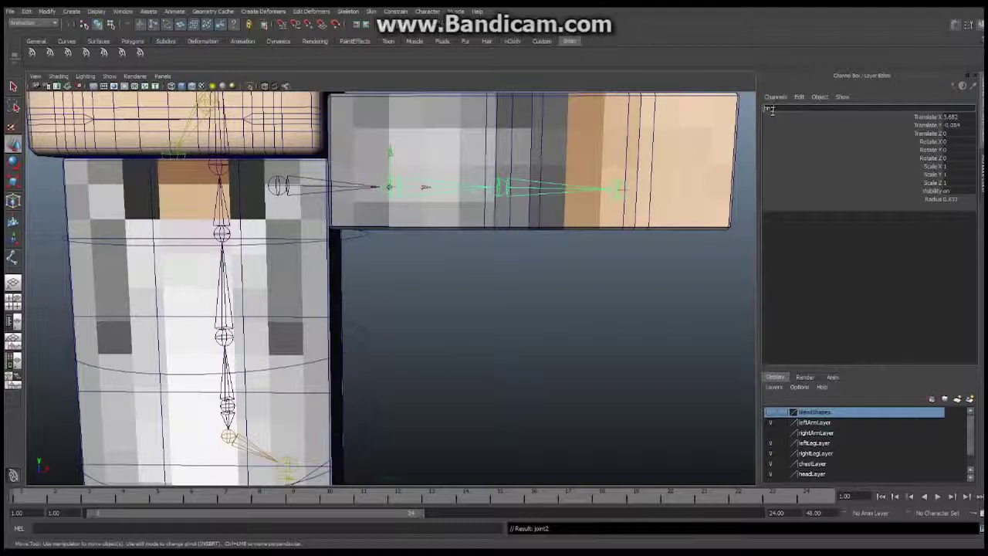
type("_shoulder_l")
key("Return")
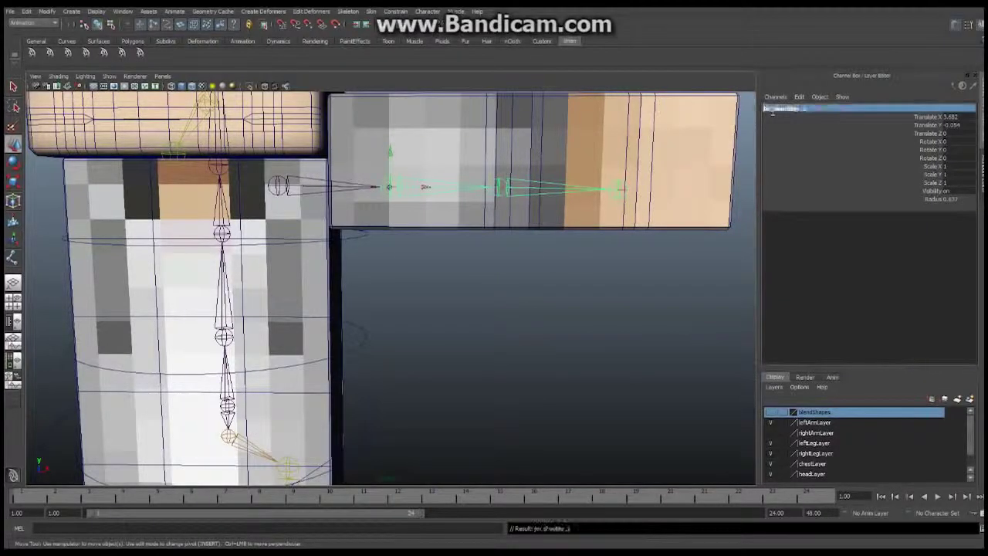
Step: Select the root joint of the arm chain inside the upper chest and rename it as bn_clavical_L
key("Up")
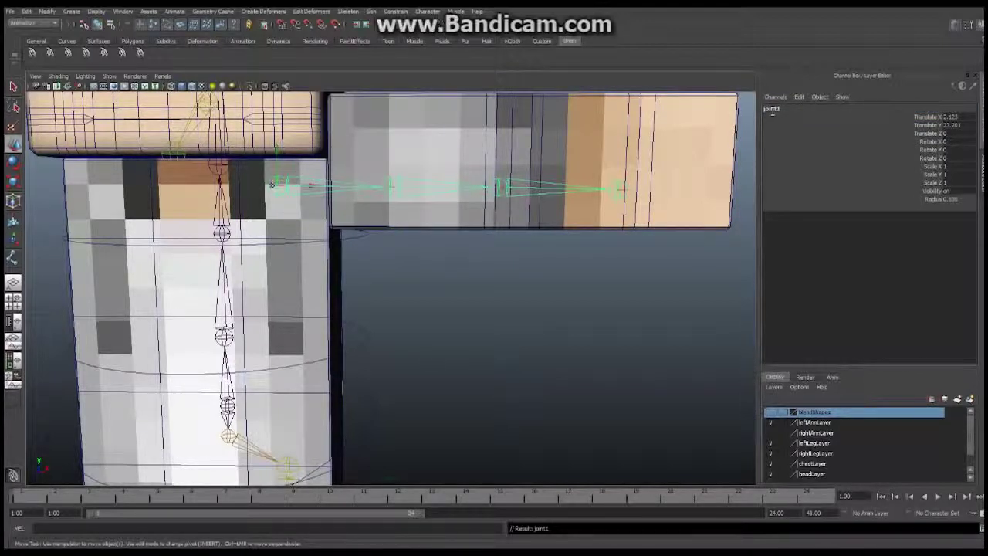
left_click(772, 109)
type("left")
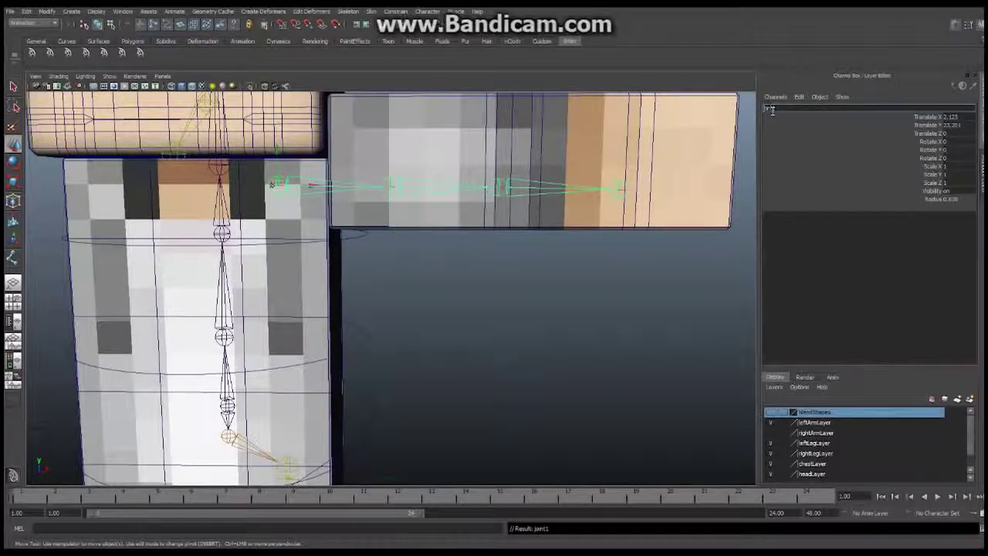
type("d")
type("L")
key("Return")
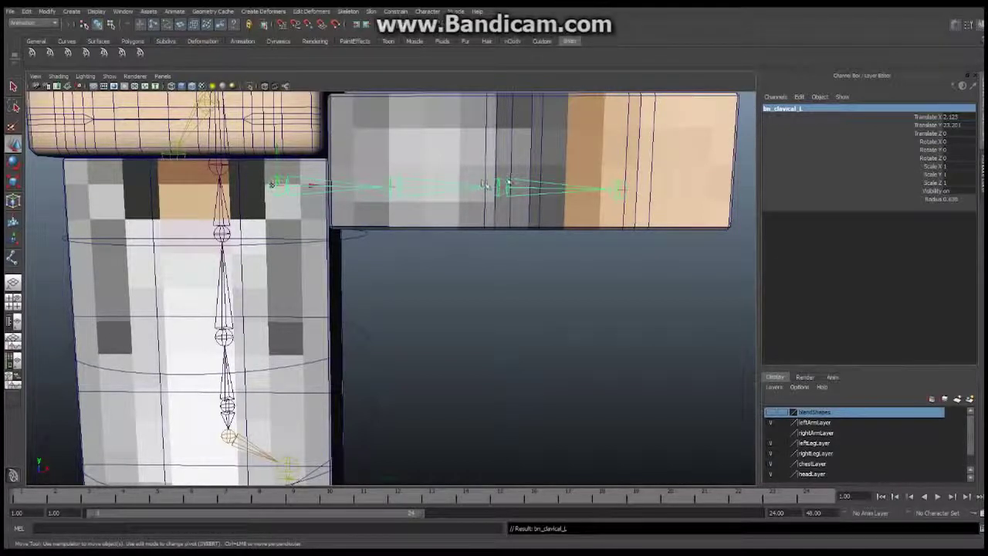
Step: In the front orthographic view, set the preferred angle for the clavicle joint of the left arm chain
left_click(162, 77)
mouse_move(181, 108)
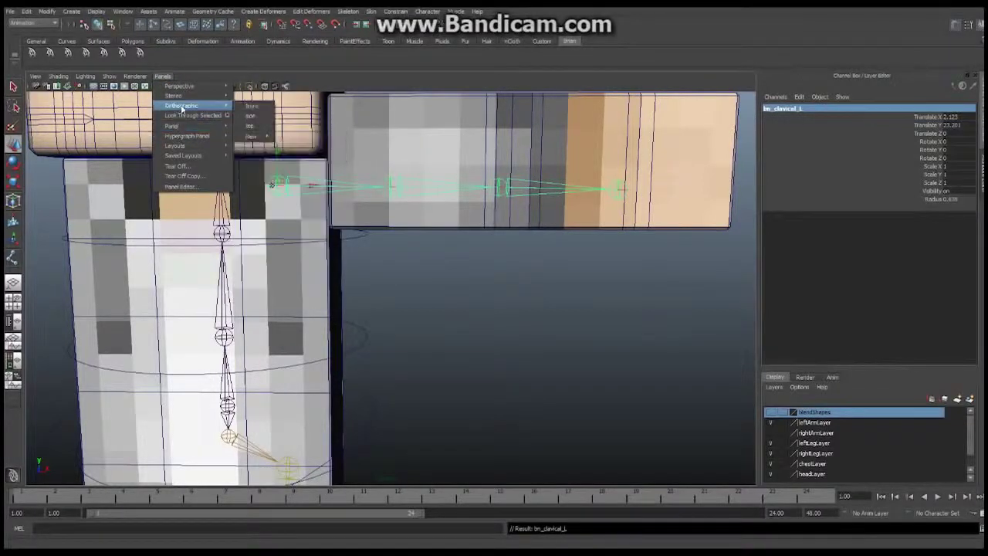
left_click(252, 106)
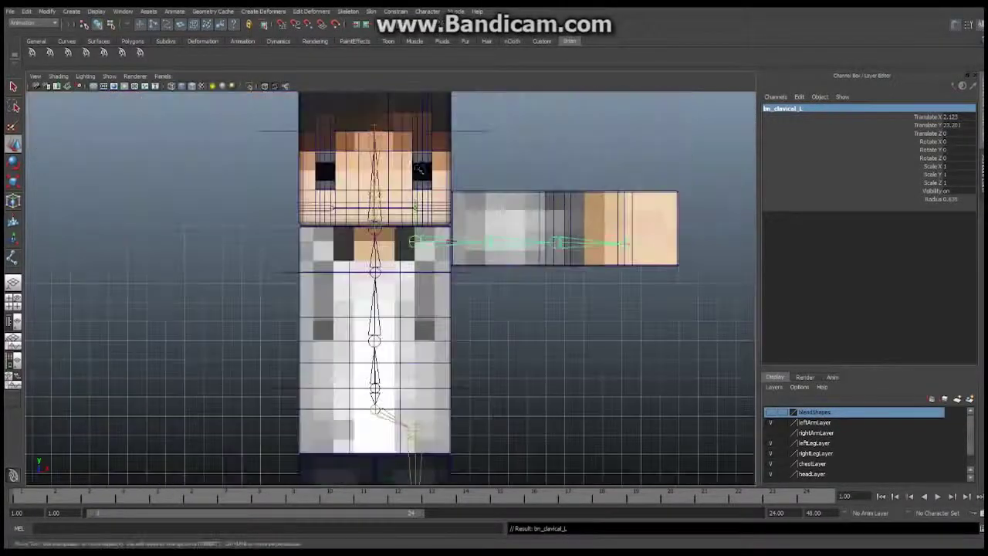
middle_click_drag(479, 224, 449, 191, "alt")
right_click_drag(450, 191, 521, 181, "alt")
middle_click_drag(521, 179, 442, 222, "alt")
right_click_drag(442, 222, 518, 219, "alt")
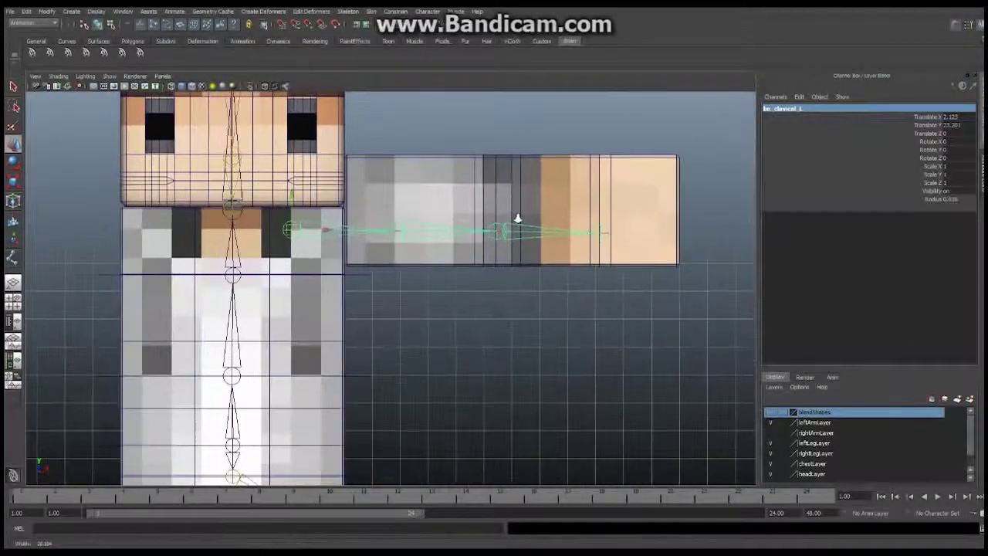
key("w")
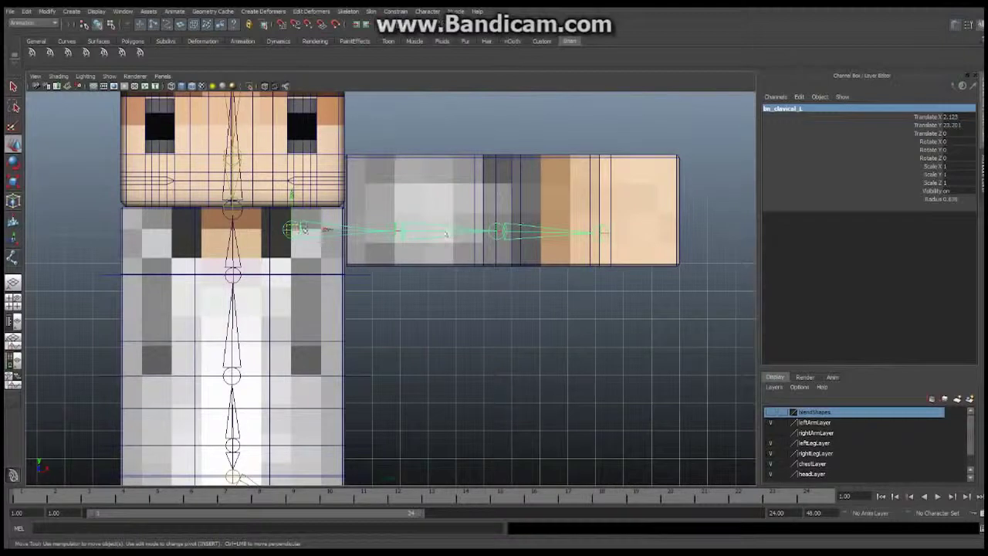
left_click(296, 222)
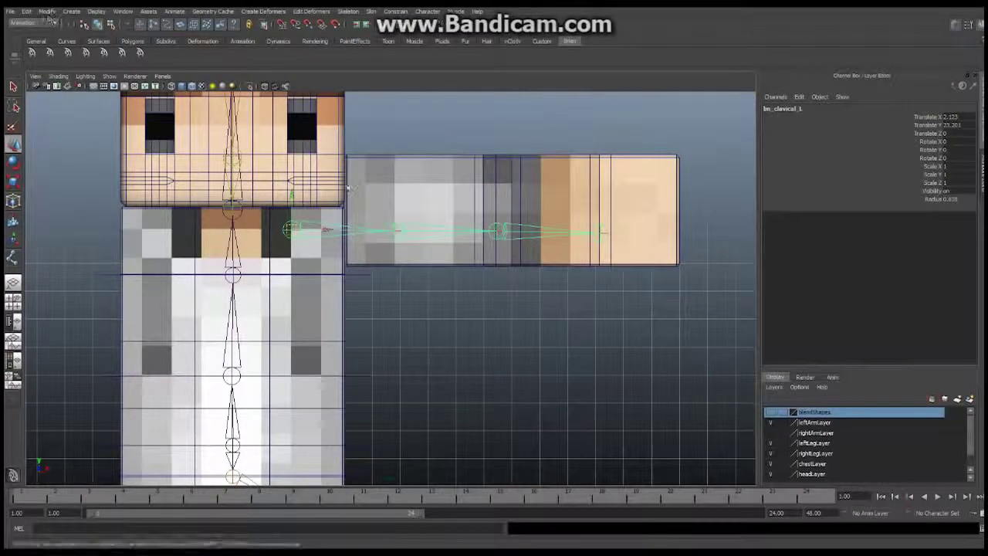
right_click(291, 229)
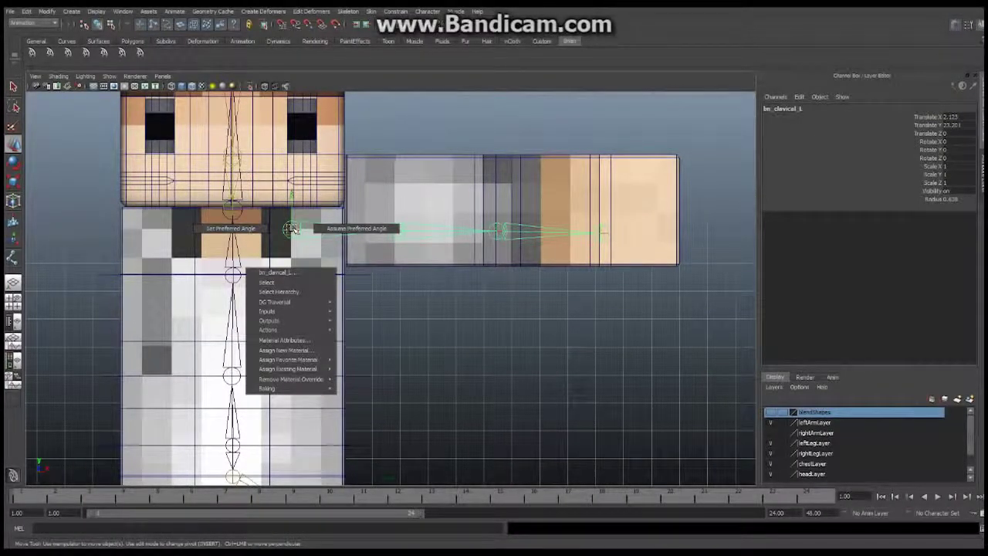
left_click(239, 229)
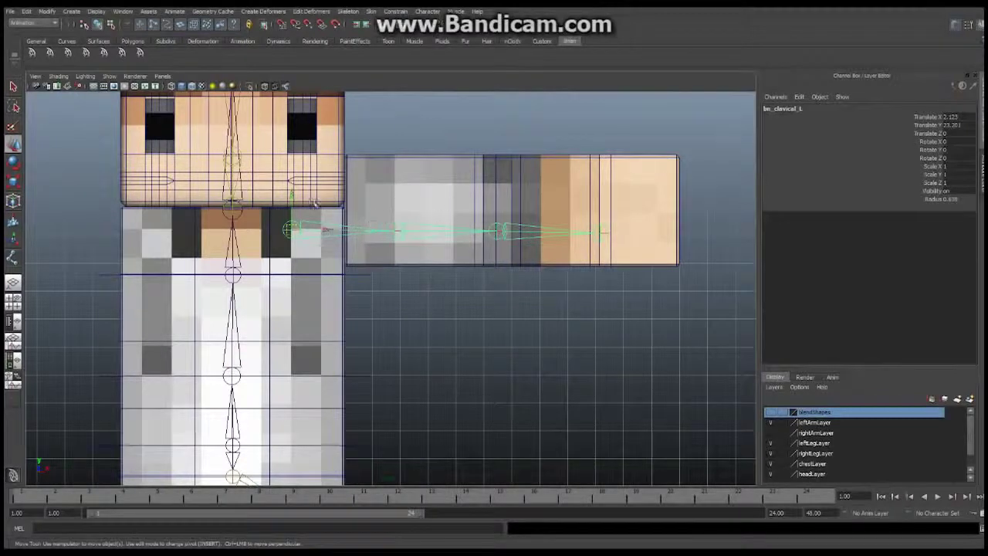
Step: Smooth bind the left arm mesh to the wrist, elbow and shoulder joints, with Bind to set to Selected joints
left_click(601, 228)
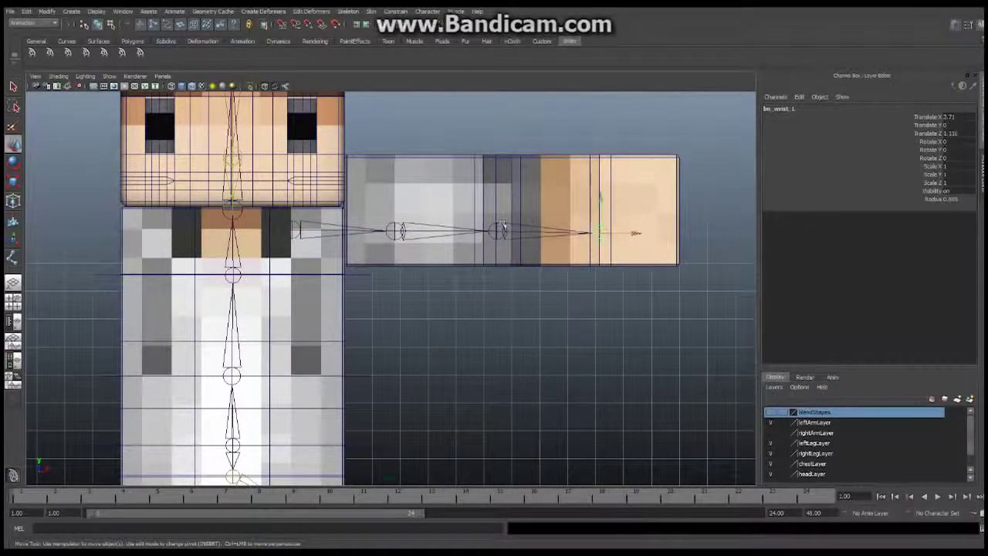
left_click(500, 224)
left_click(395, 230)
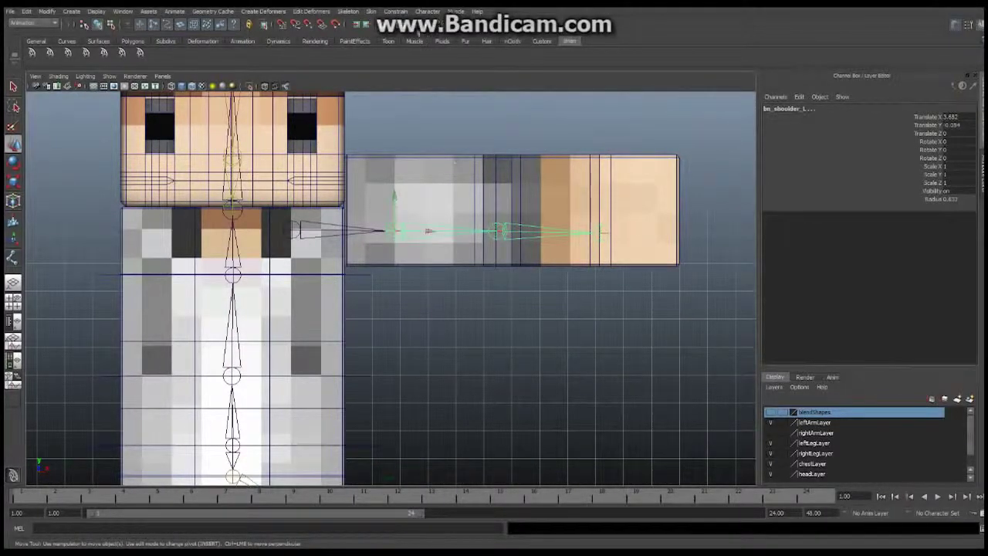
left_click(546, 154)
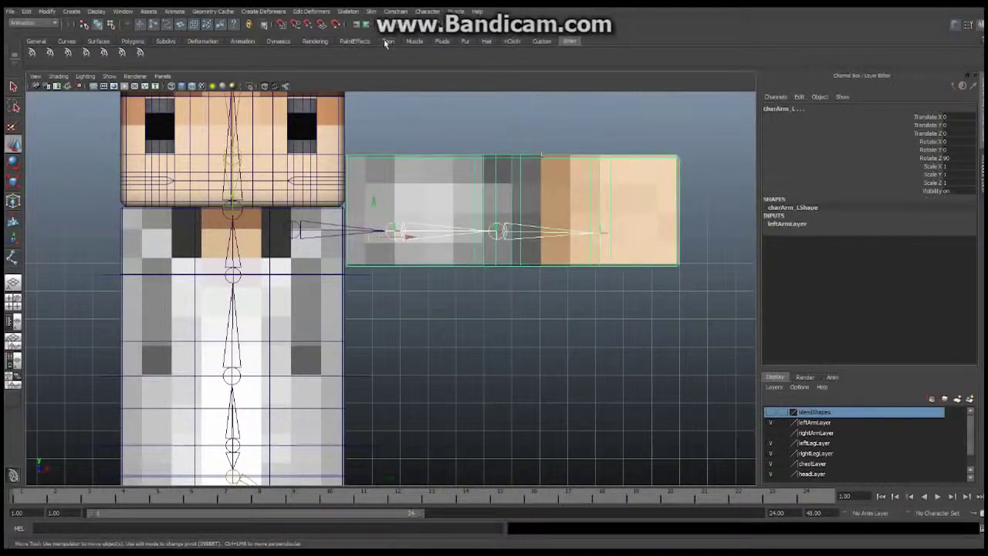
left_click(371, 12)
mouse_move(402, 37)
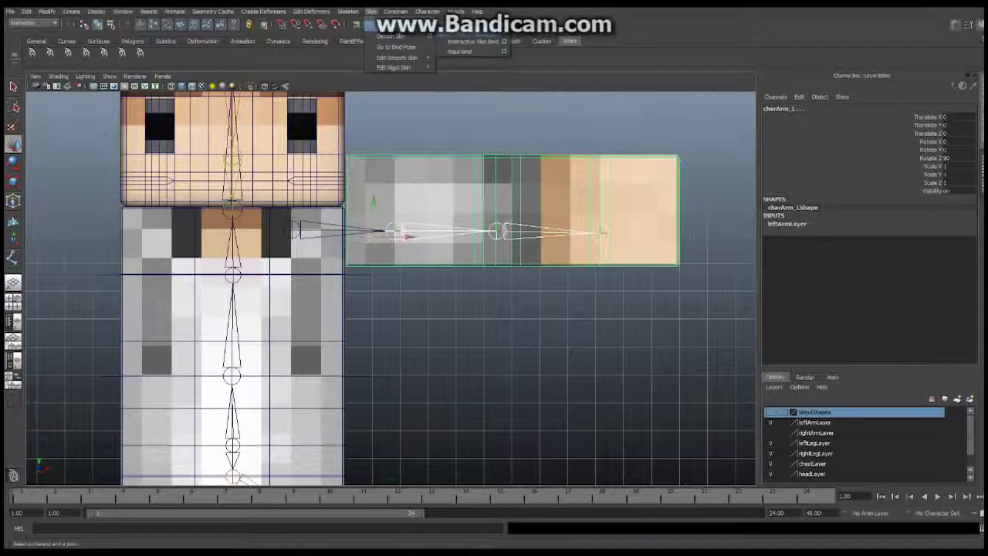
left_click(503, 32)
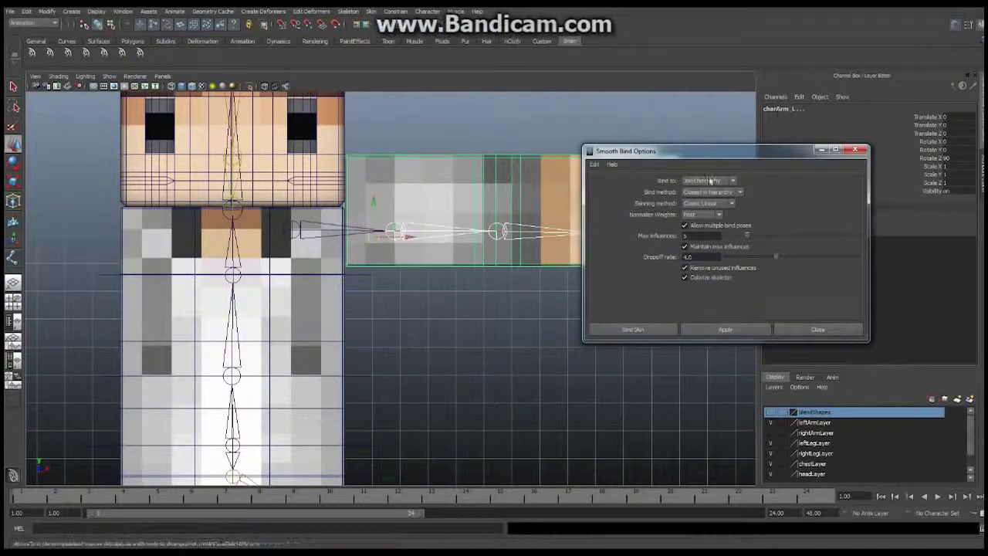
left_click(733, 182)
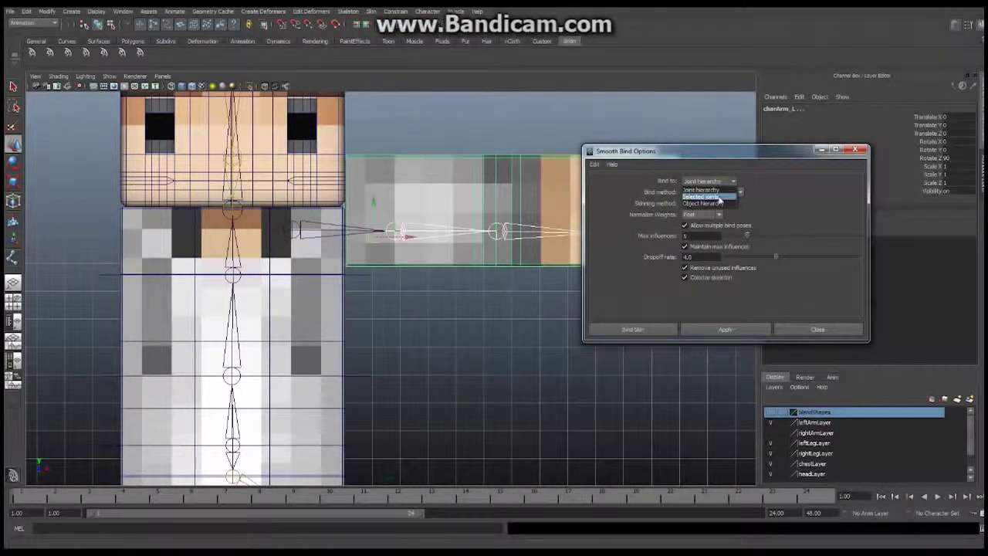
left_click(714, 192)
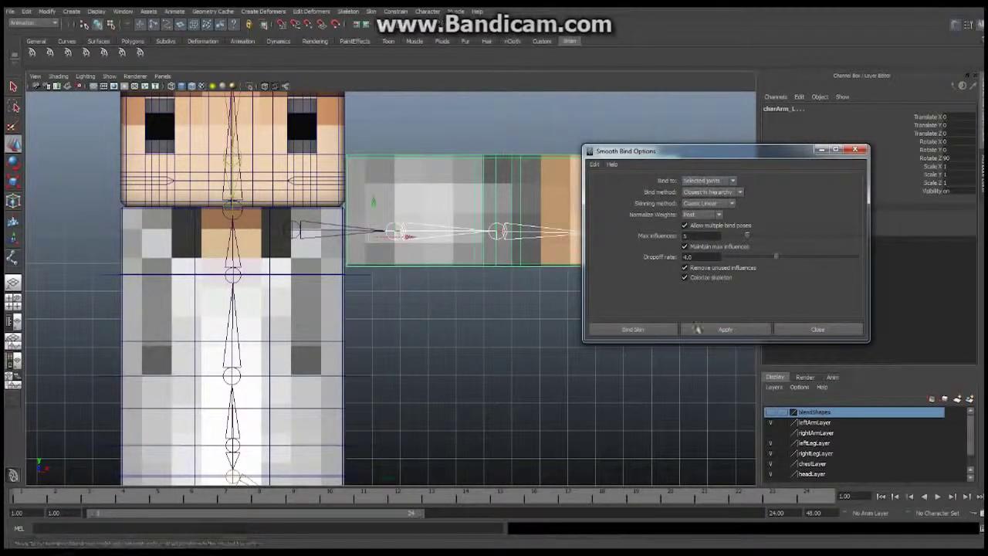
left_click(642, 329)
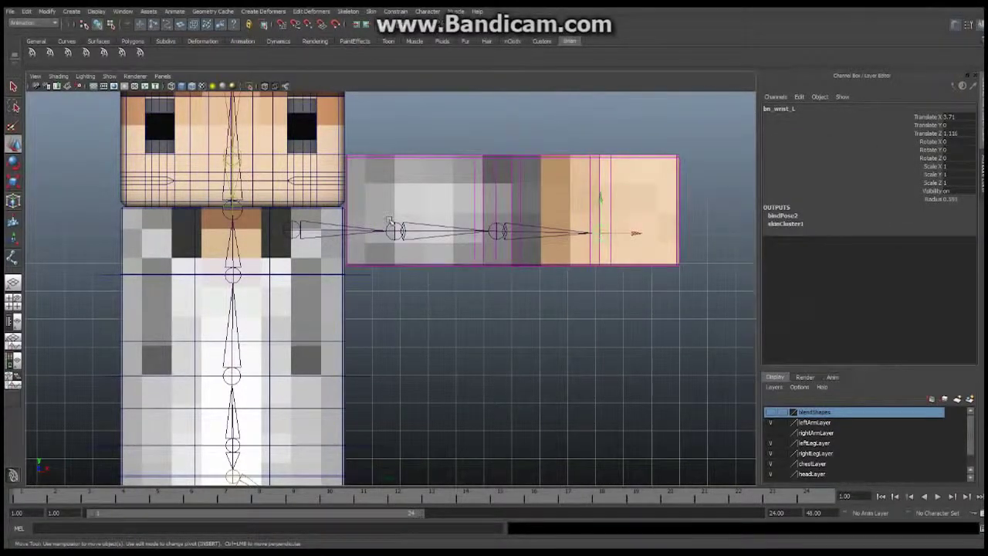
Step: Try a free rotation of the left shoulder joint to test the skinned arm, and undo it
left_click(396, 230)
key("e")
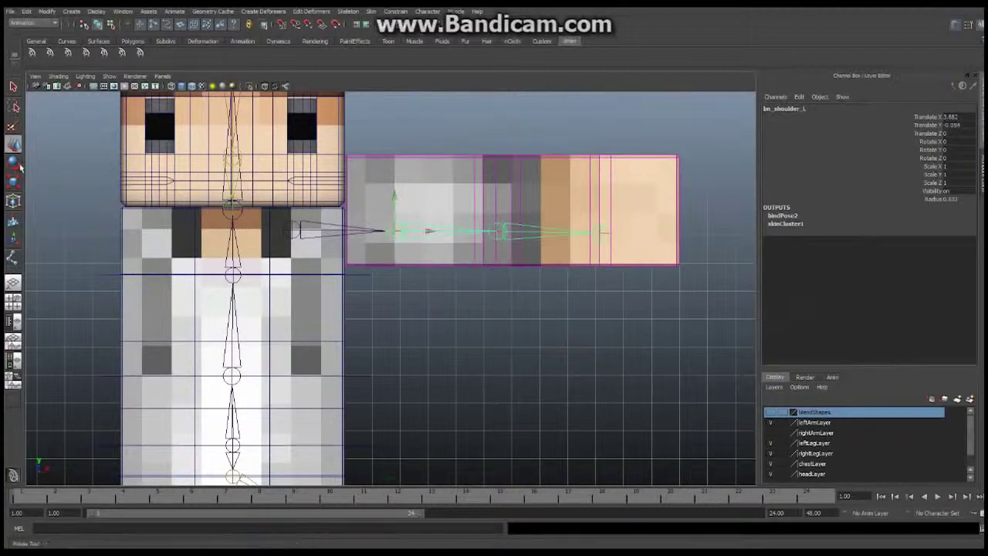
left_click_drag(415, 201, 423, 208)
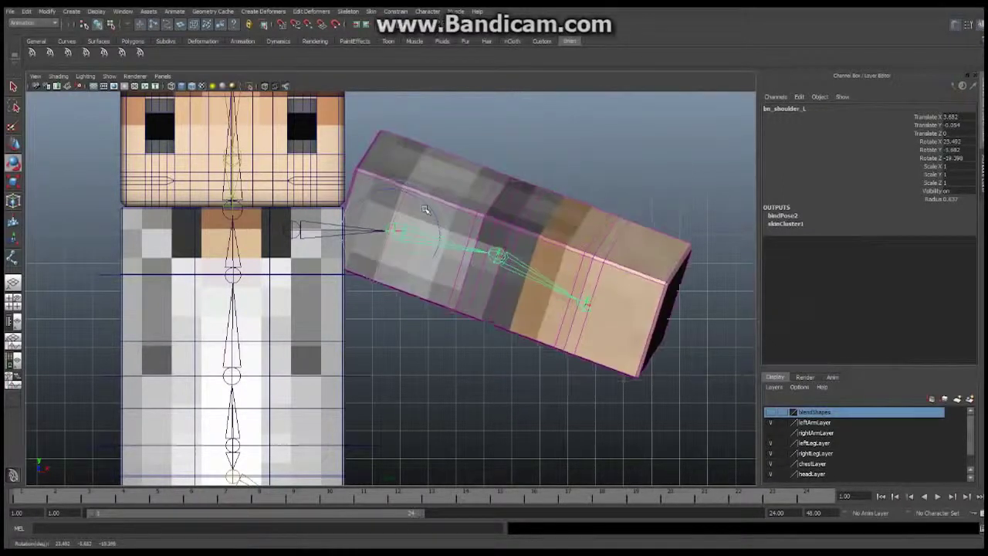
key("ctrl+z")
Step: In the perspective view, test the arm's bind by rotating the shoulder joint down to about -90 degrees in Z, and undo the rotation
left_click(13, 284)
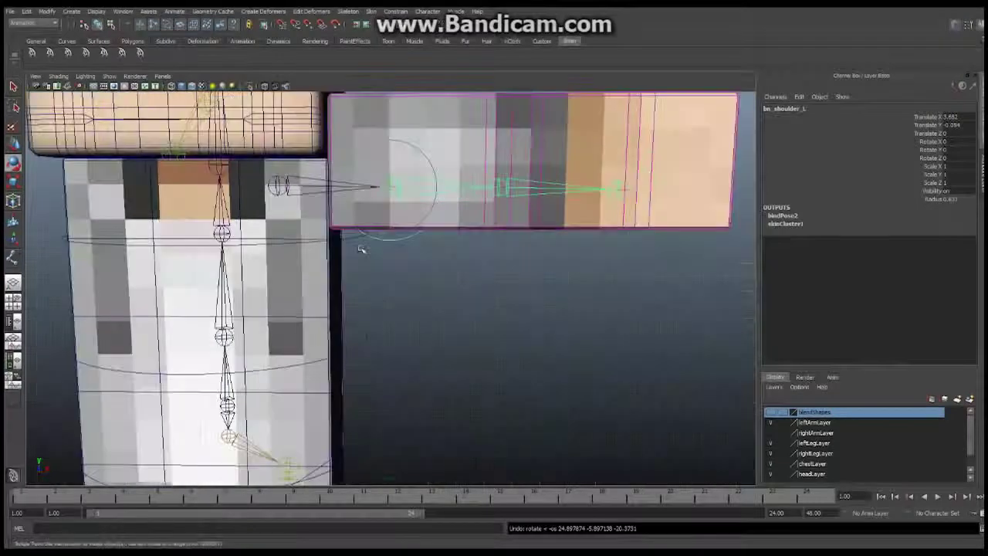
right_click_drag(527, 251, 428, 252, "alt")
left_click_drag(427, 251, 396, 246, "alt")
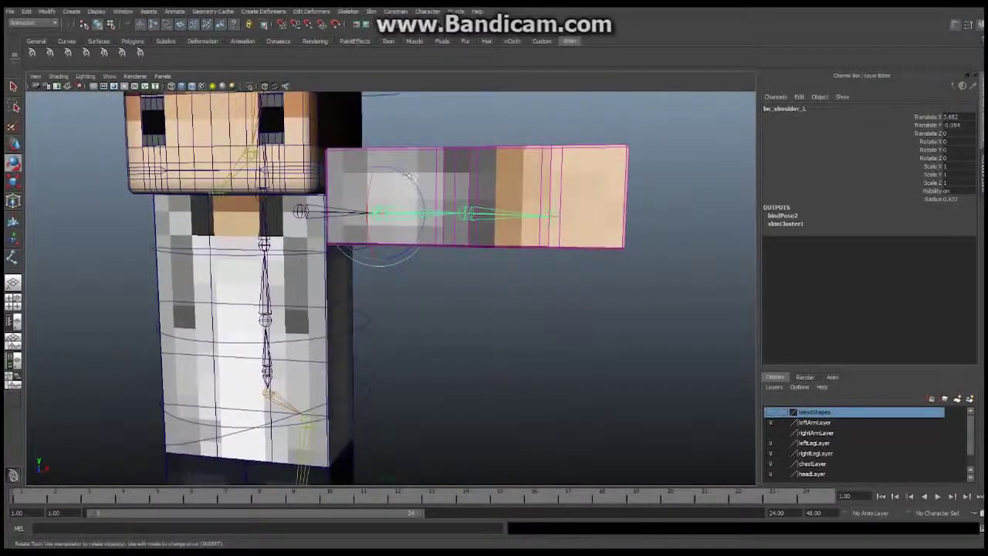
left_click_drag(412, 184, 404, 239)
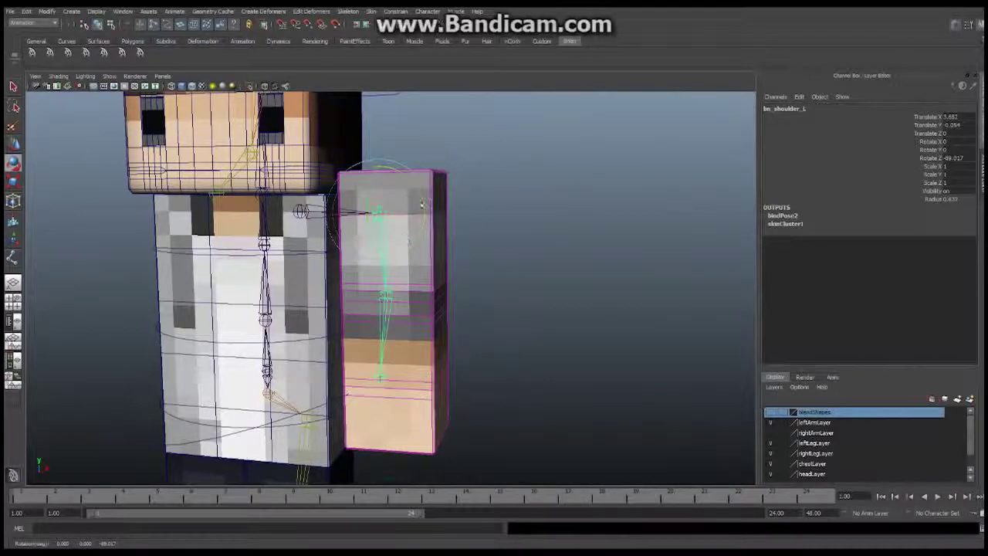
left_click_drag(421, 193, 399, 215)
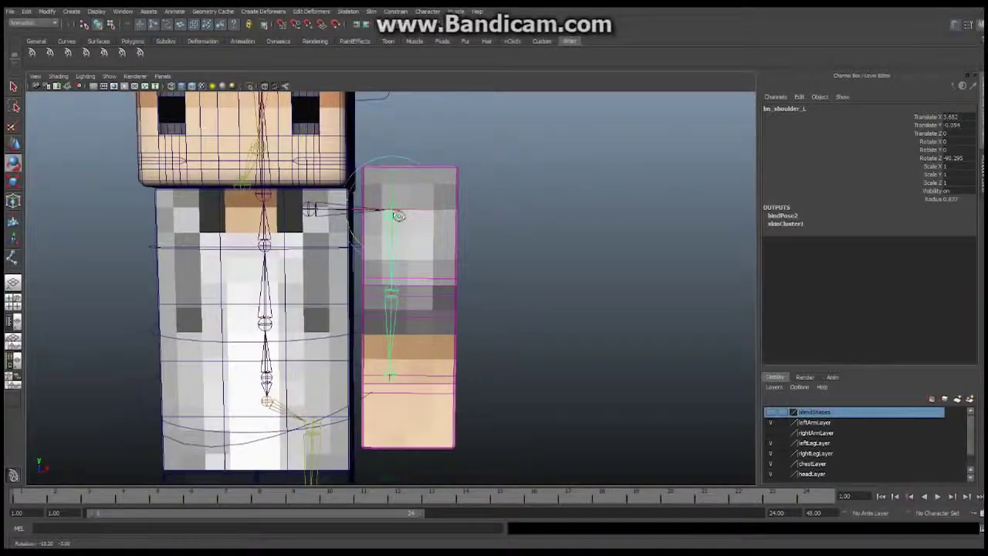
left_click(15, 144)
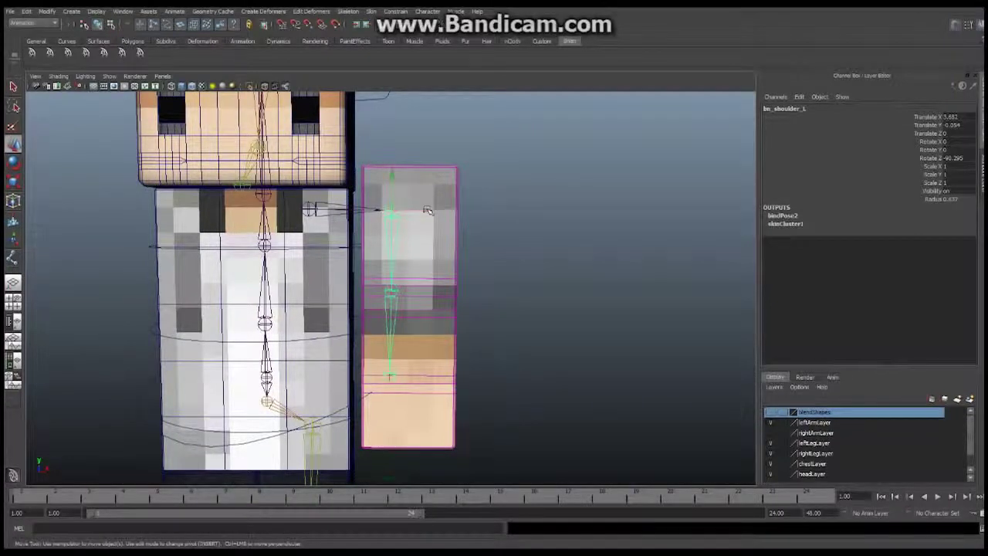
key("ctrl+z")
key("ctrl+z")
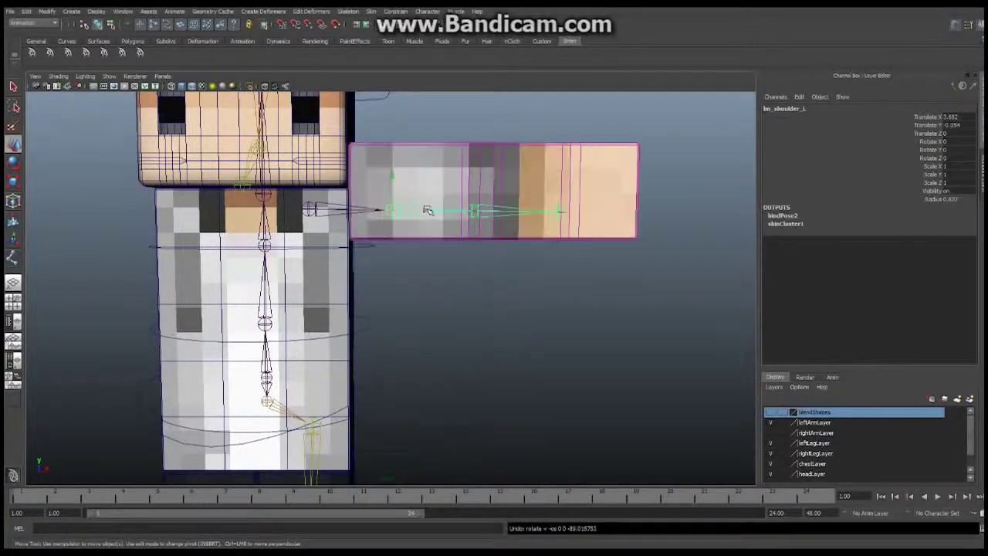
Step: Detach the skin from the left arm mesh
left_click(433, 149)
left_click(372, 10)
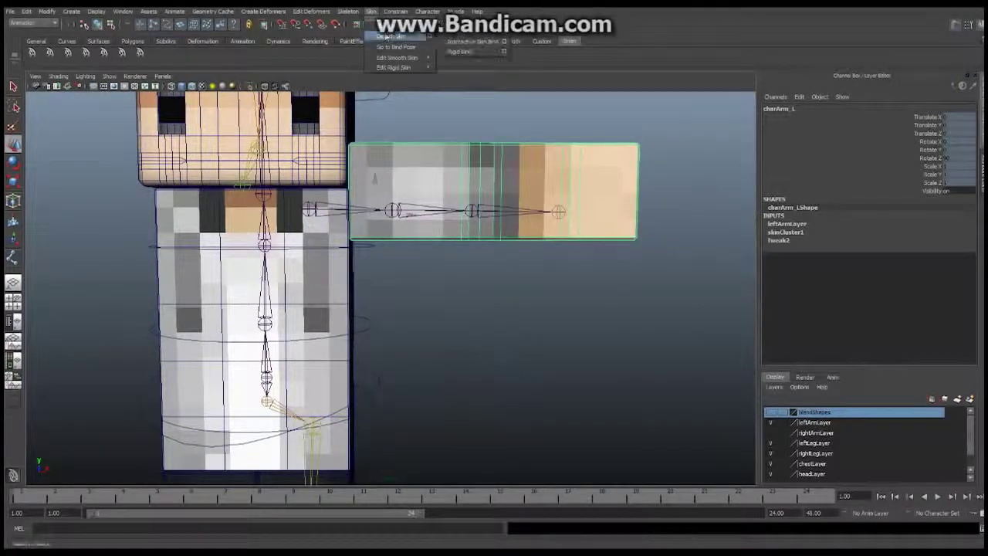
left_click(388, 37)
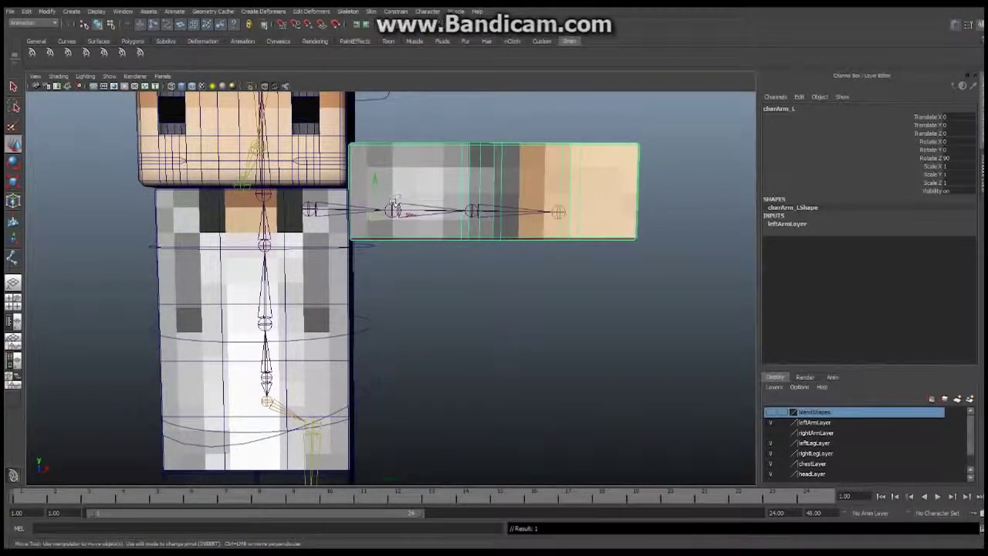
Step: In the front orthographic view, move the left shoulder joint toward the body, to a Translate X of about 2.9
left_click(399, 204)
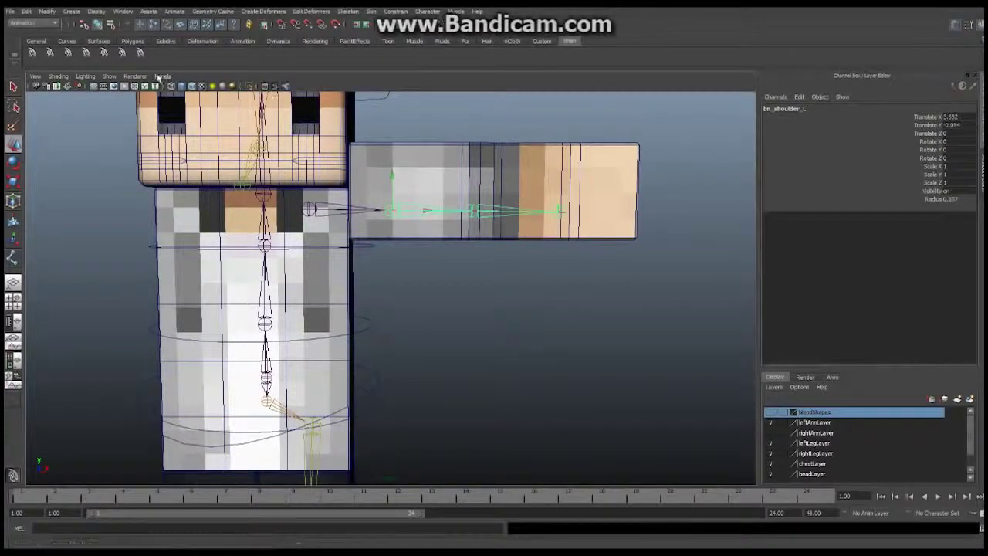
left_click(162, 76)
mouse_move(177, 90)
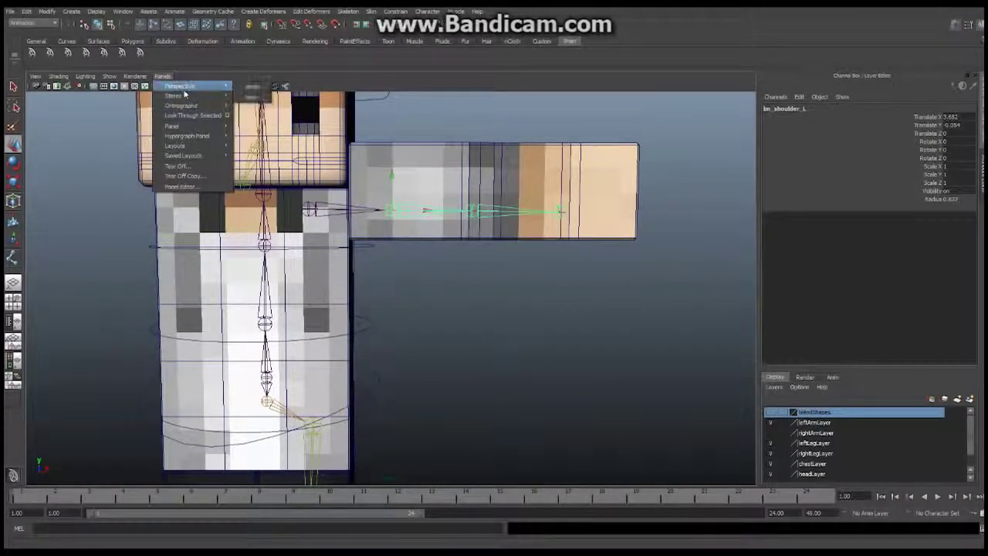
left_click(250, 106)
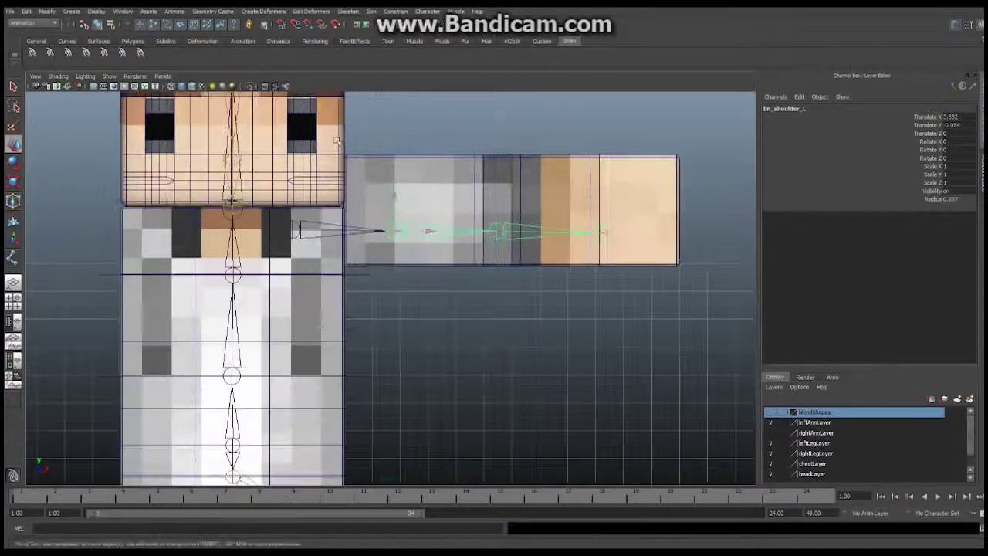
left_click(443, 160)
middle_click_drag(438, 208, 533, 157, "alt")
right_click_drag(534, 157, 579, 170, "alt")
scroll(459, 206, "up", 2)
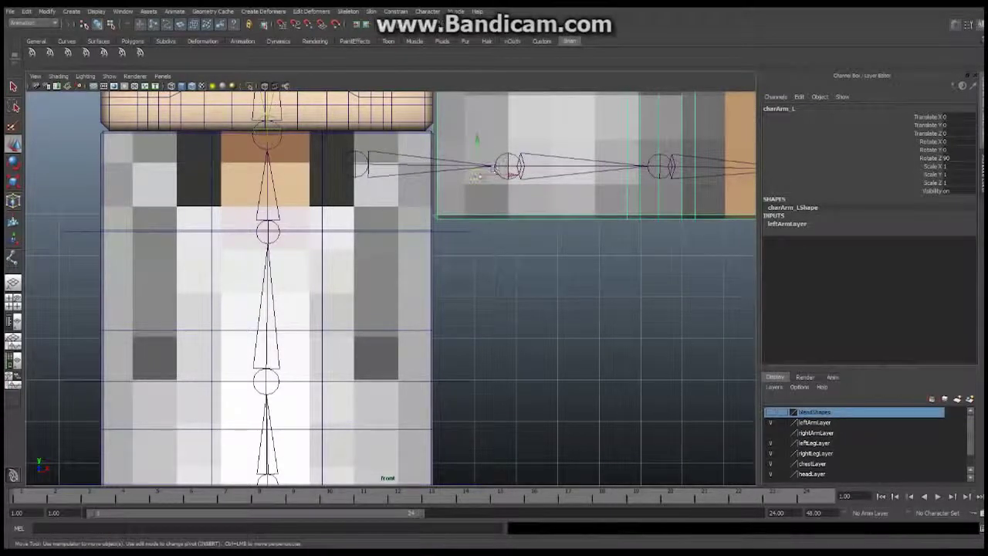
left_click(512, 167)
left_click_drag(539, 166, 500, 179)
middle_click_drag(500, 180, 485, 182, "alt")
right_click_drag(485, 181, 378, 211, "alt")
Step: Smooth bind the left arm mesh again to the wrist, elbow and shoulder joints
left_click(565, 215)
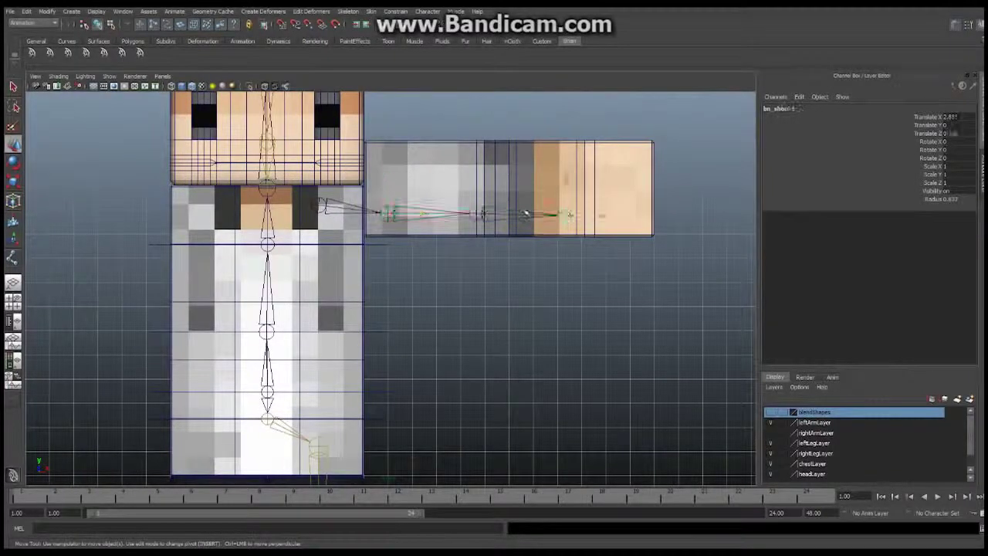
left_click(478, 214)
left_click(453, 208)
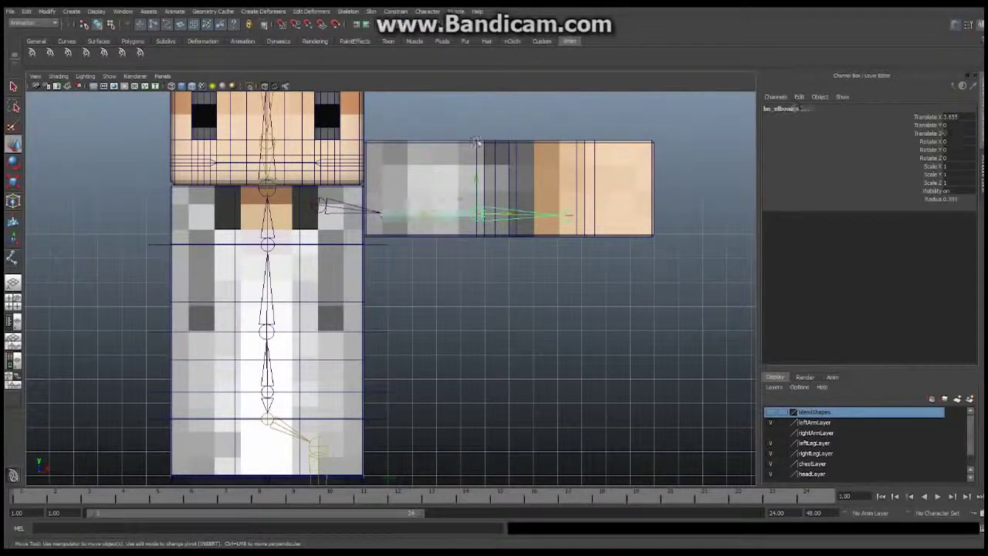
left_click(548, 142)
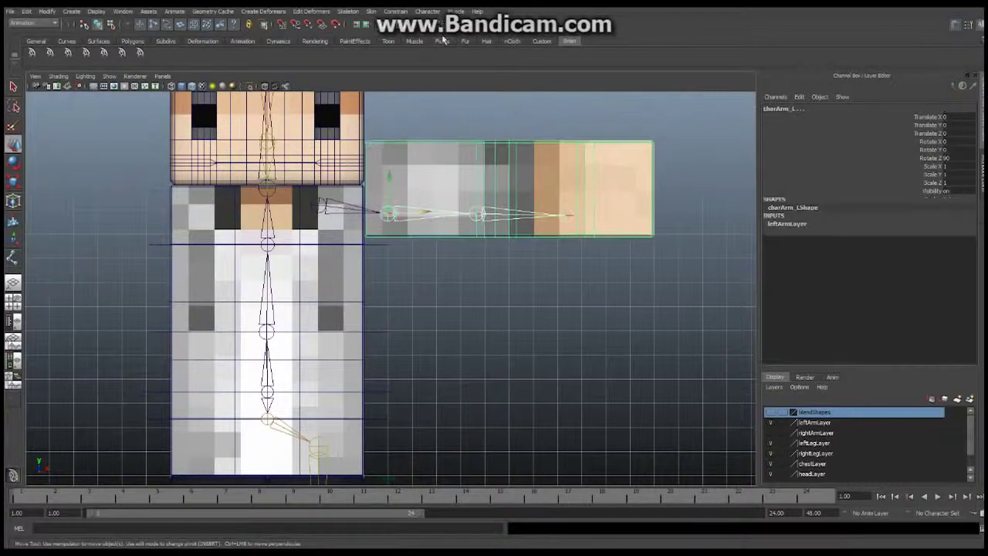
left_click(371, 11)
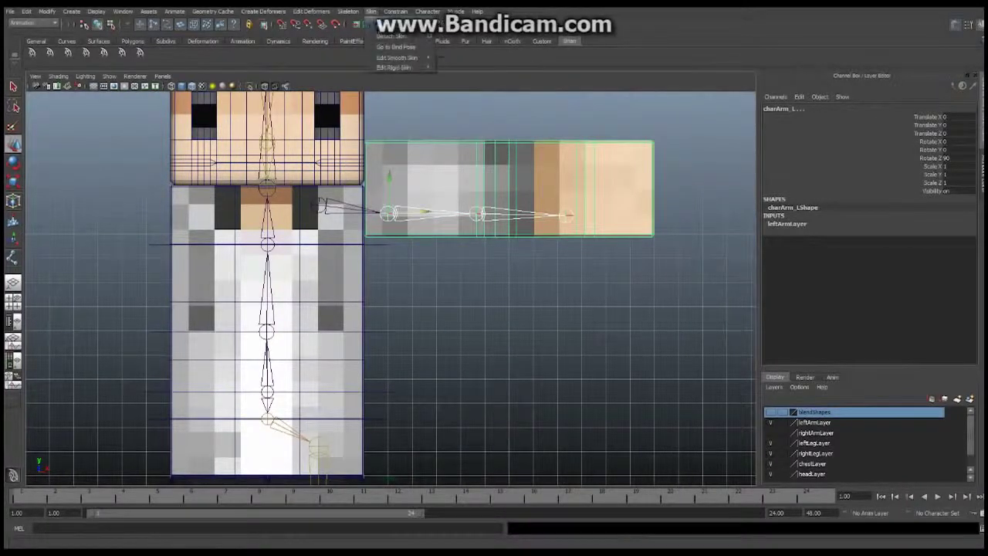
mouse_move(381, 31)
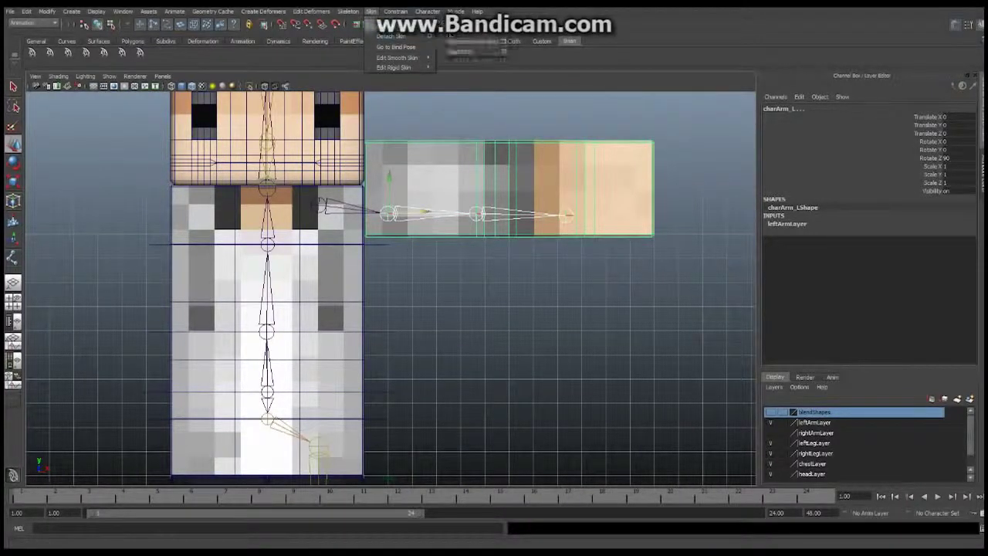
left_click(456, 33)
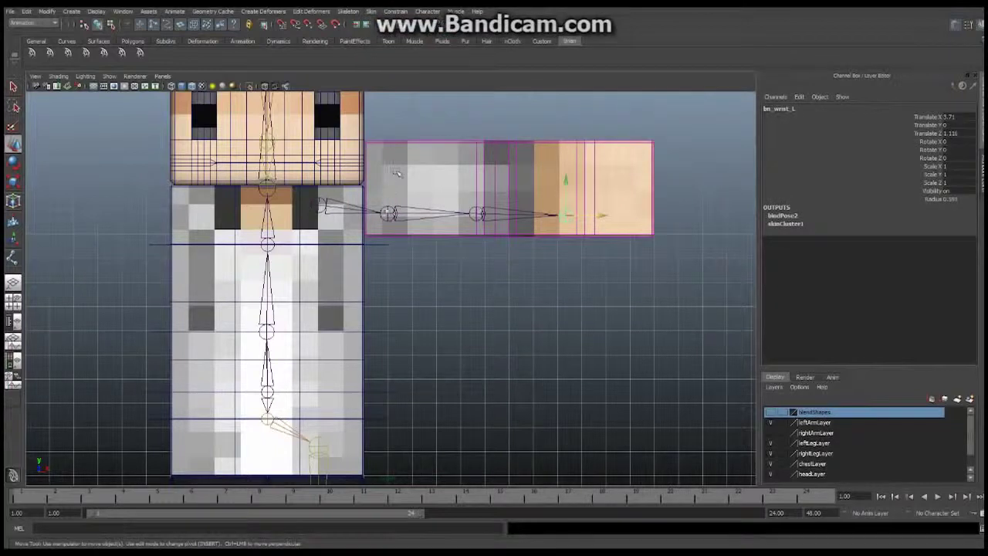
Step: Test the new bind in the perspective view by rotating the left shoulder joint down, and undo the rotation
left_click(388, 213)
key("e")
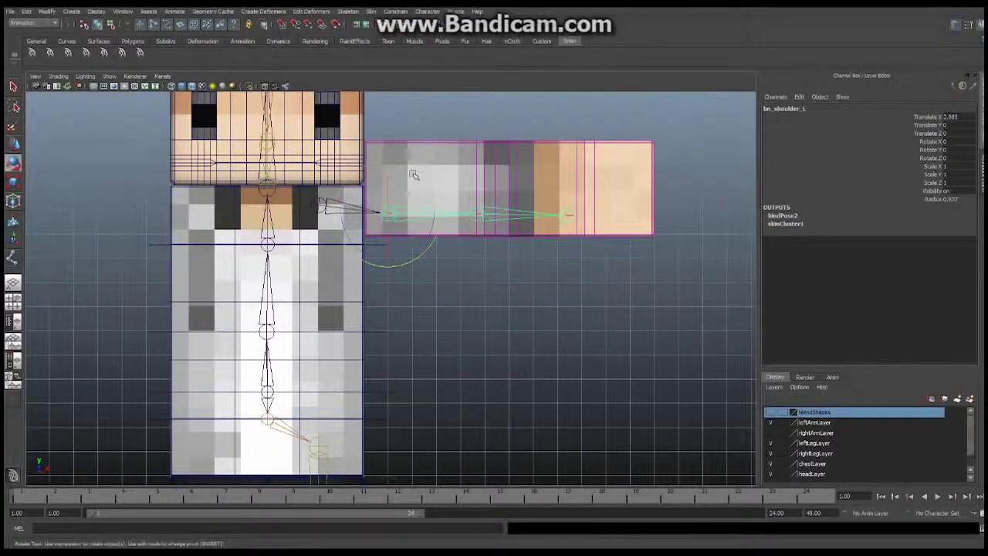
left_click(14, 283)
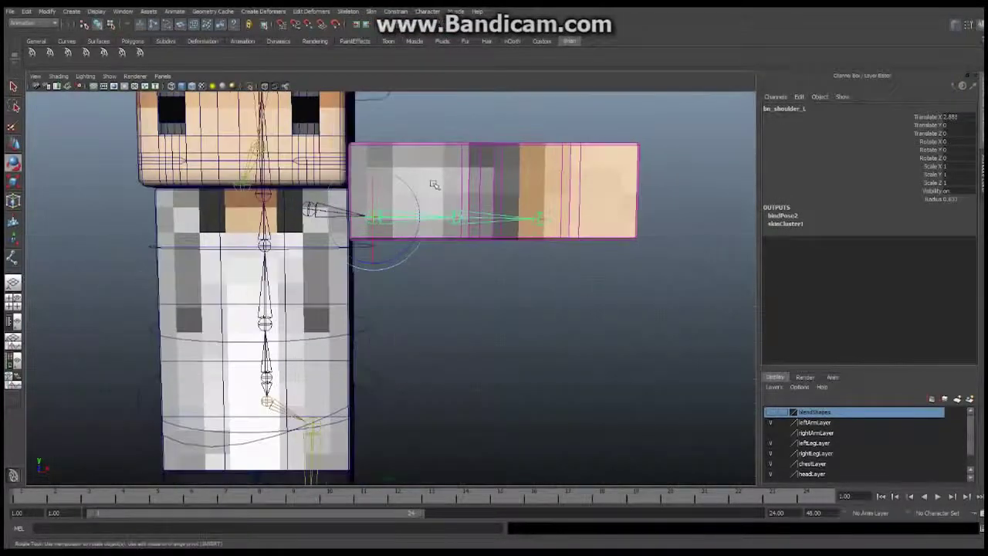
left_click_drag(412, 189, 402, 257)
right_click_drag(566, 230, 453, 227, "alt")
left_click_drag(454, 226, 415, 230, "alt")
key("ctrl+z")
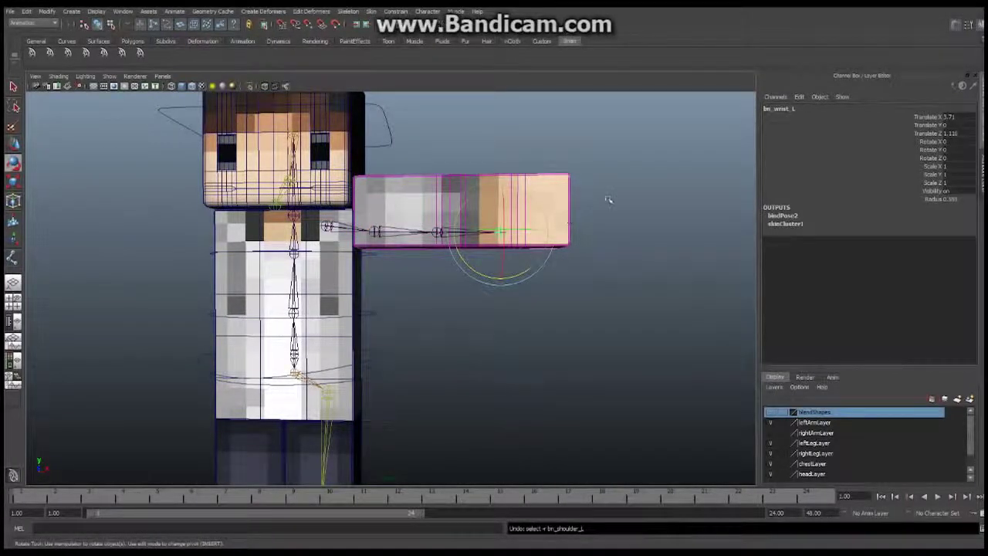
Step: Duplicate the left shoulder joint chain, try a rotation of about 18 degrees in Z on the copy and undo it
left_click_drag(608, 200, 559, 226, "alt")
scroll(561, 240, "up", 5)
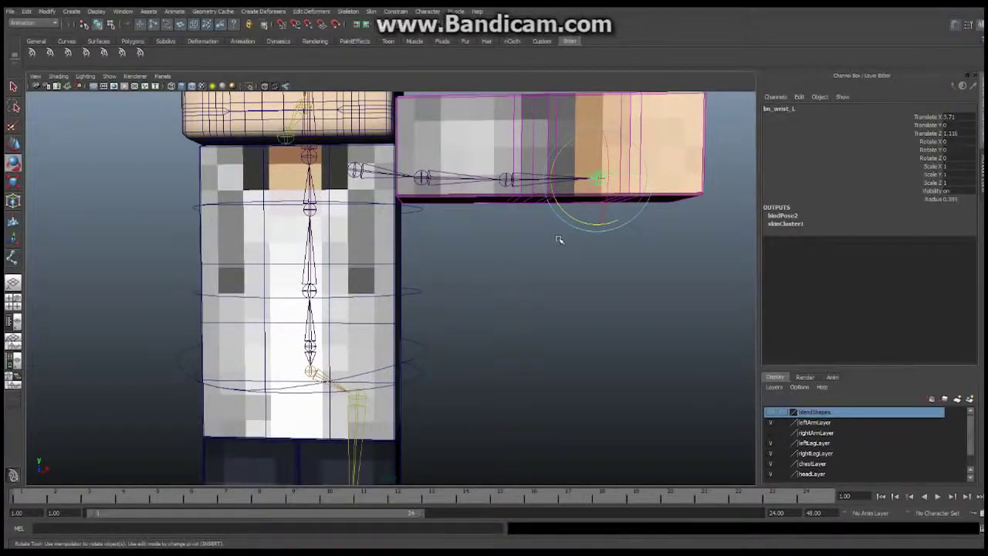
left_click(545, 260)
scroll(532, 274, "up", 5)
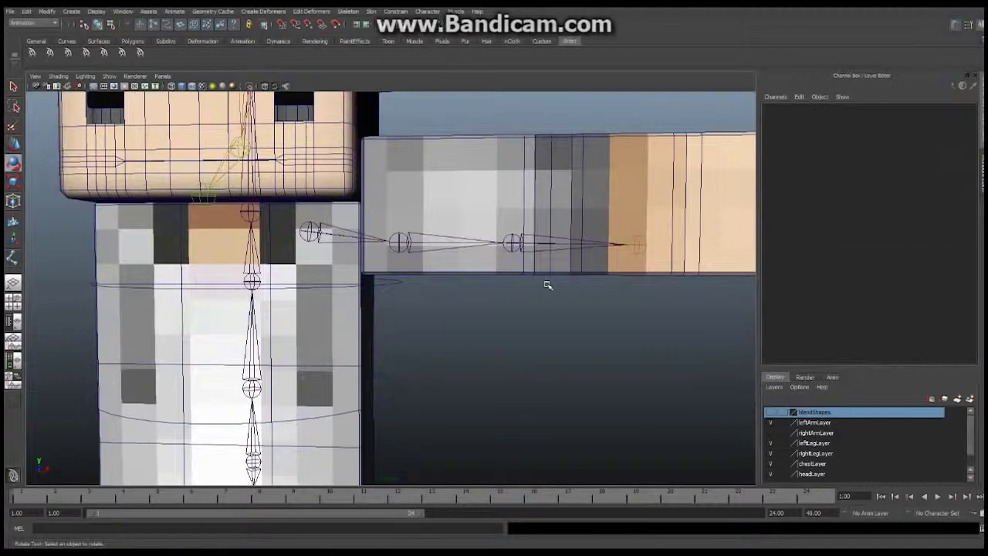
left_click(607, 255)
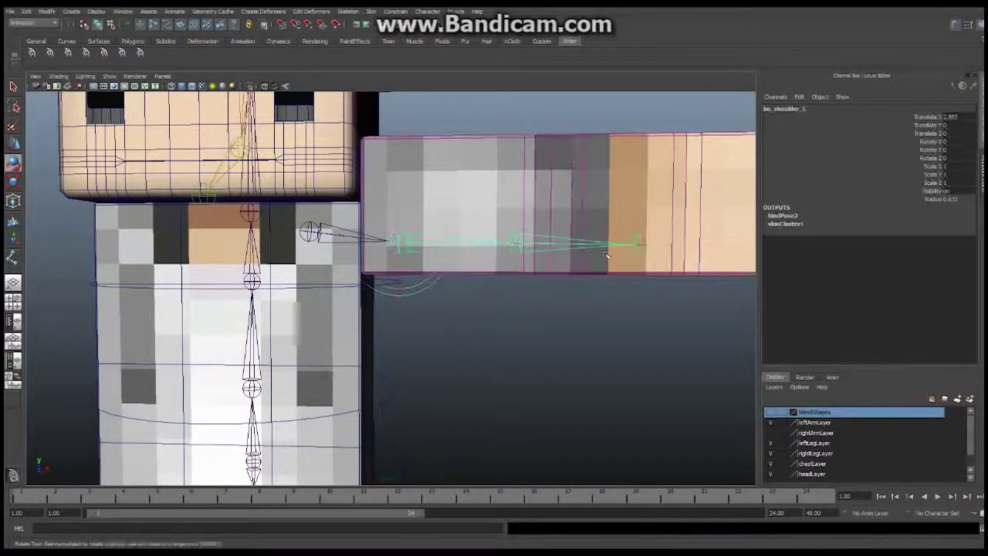
left_click(25, 12)
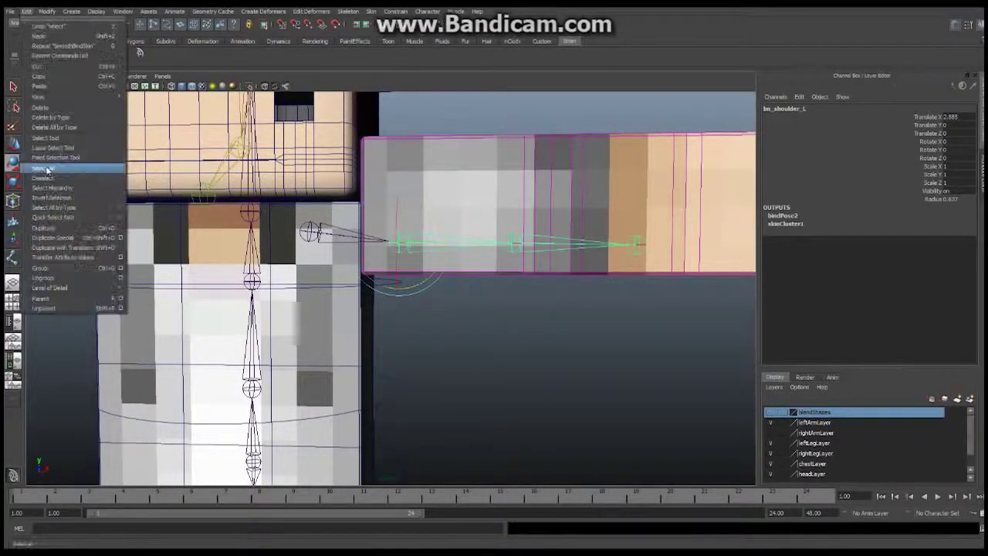
left_click(43, 229)
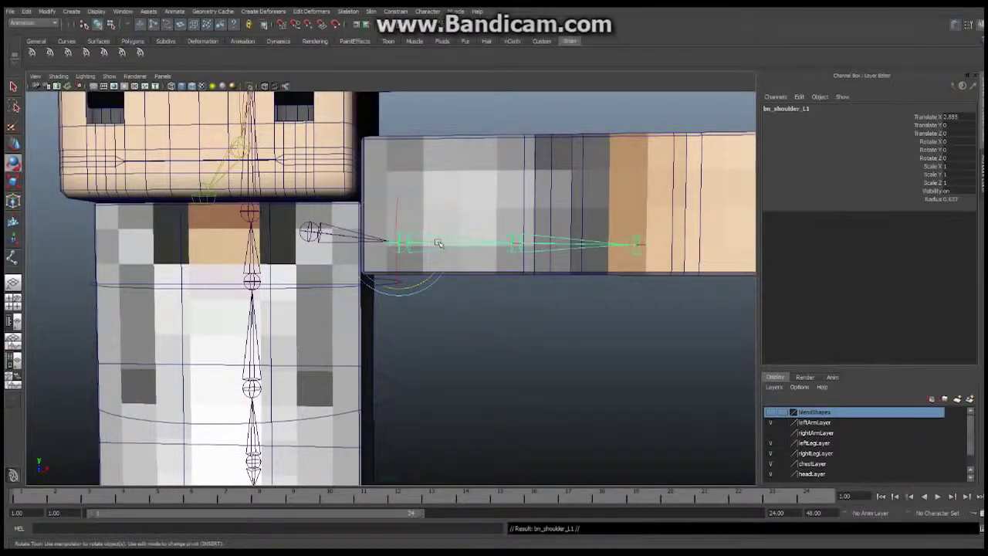
mouse_move(430, 214)
left_mouse_down()
mouse_move(422, 197)
mouse_move(438, 218)
left_mouse_up()
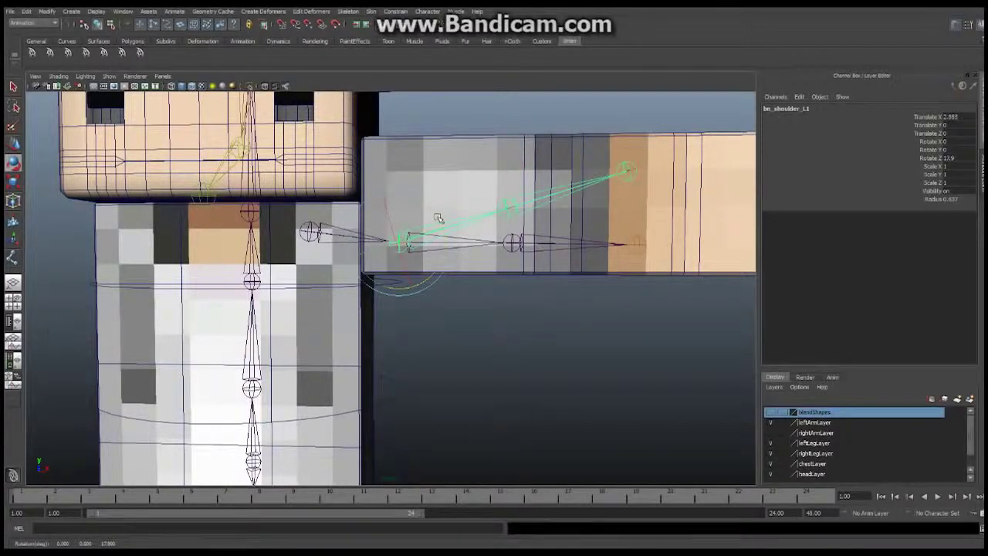
key("ctrl+z")
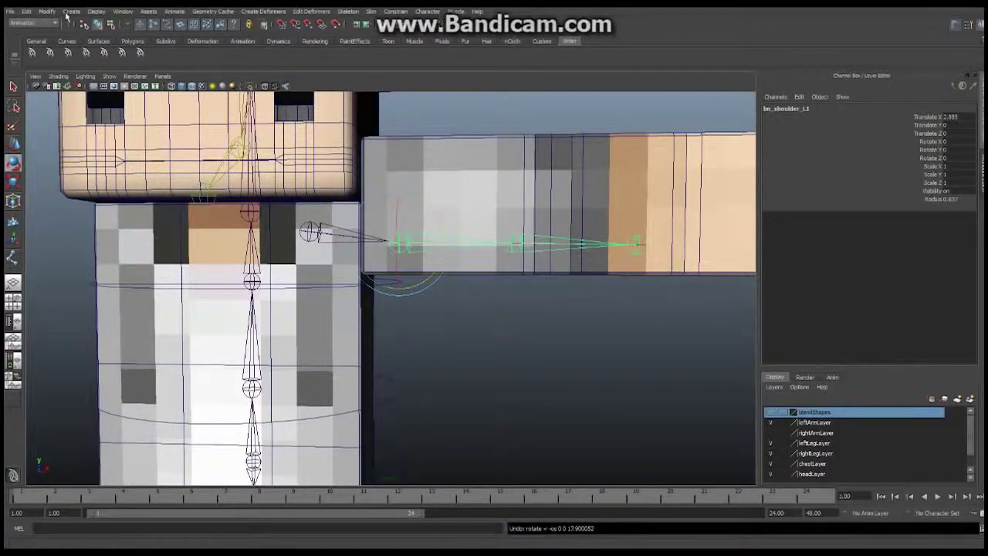
Step: Open the Outliner and expand bn_clavical_L down to the wrist joint of the duplicated shoulder chain
left_click(124, 11)
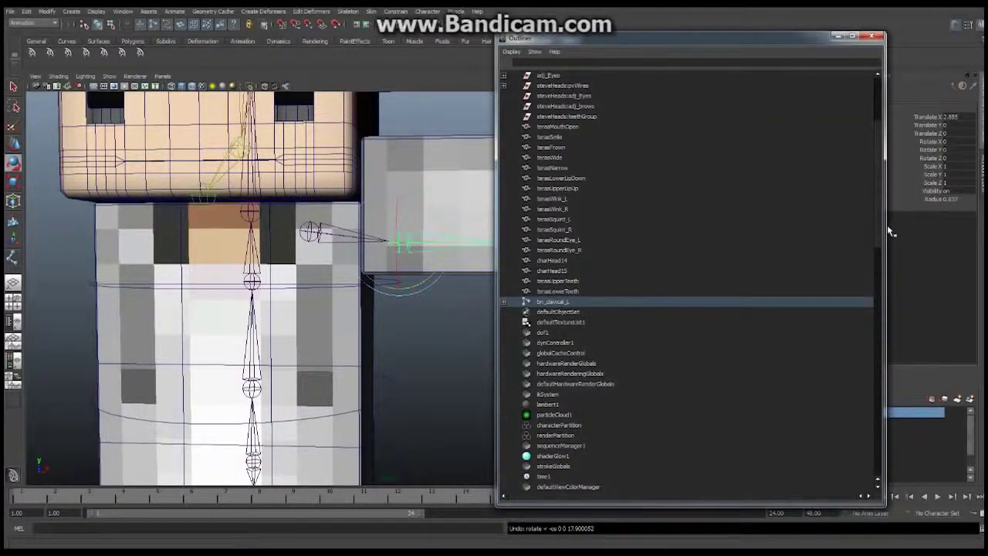
left_click_drag(885, 230, 870, 229)
left_click(503, 301)
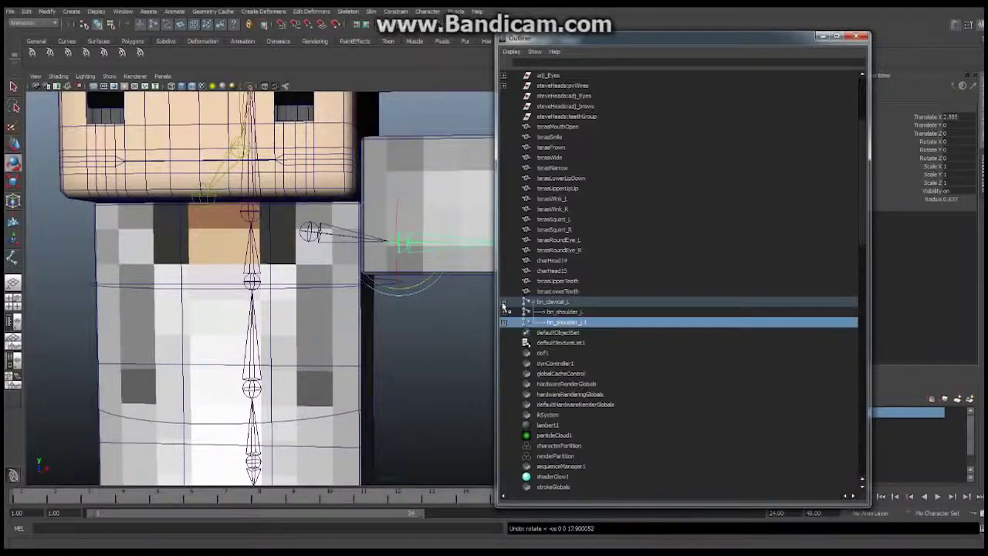
left_click(503, 322)
left_click(503, 332)
Step: Rename the duplicated chain's wrist joint as FK_wrist_L
left_click(641, 342)
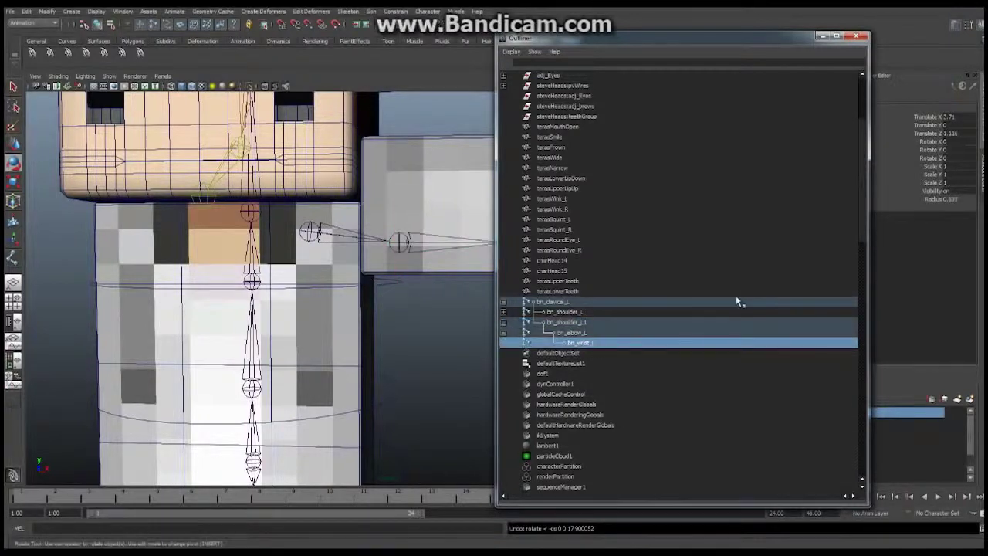
left_click_drag(784, 40, 517, 14)
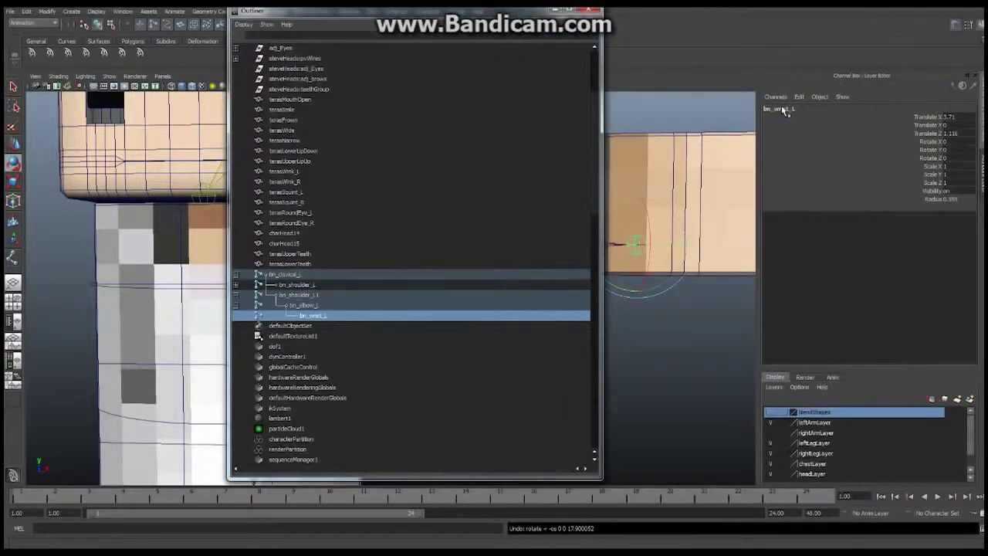
double_click(799, 109)
left_click_drag(770, 108, 765, 108)
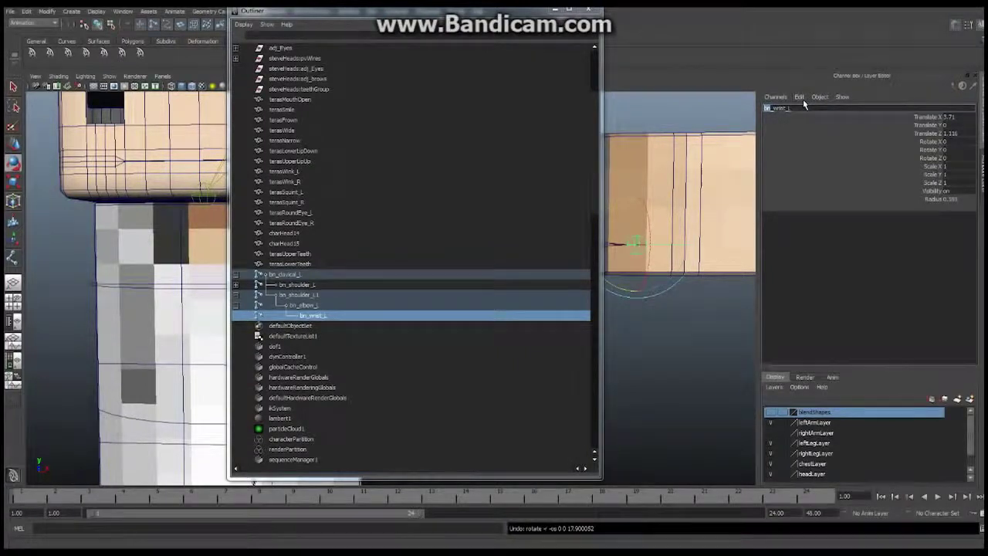
type("FK")
key("Return")
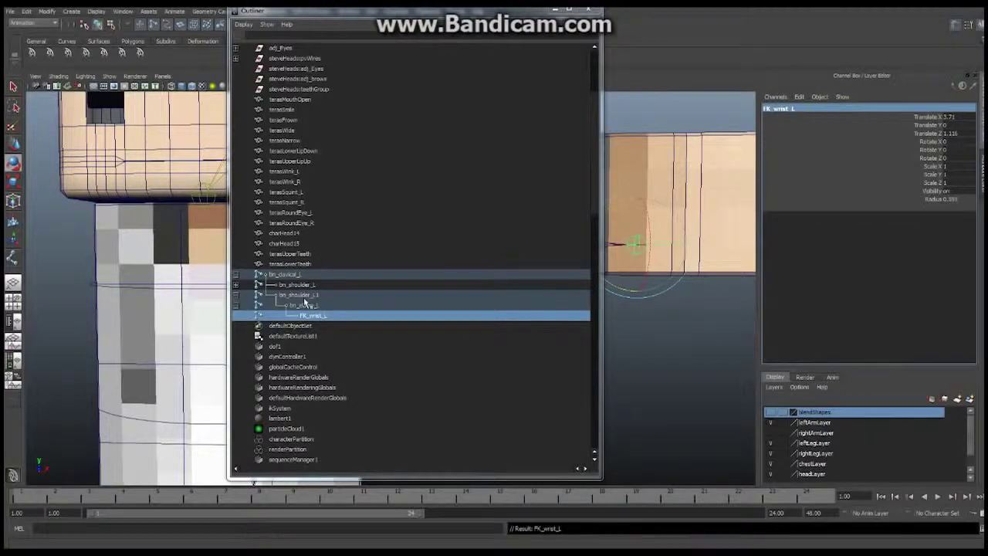
Step: Rename the duplicated chain's elbow joint as FK_elbow_L
left_click(305, 306)
left_click(769, 109)
left_click(770, 108)
left_click_drag(764, 108, 770, 108)
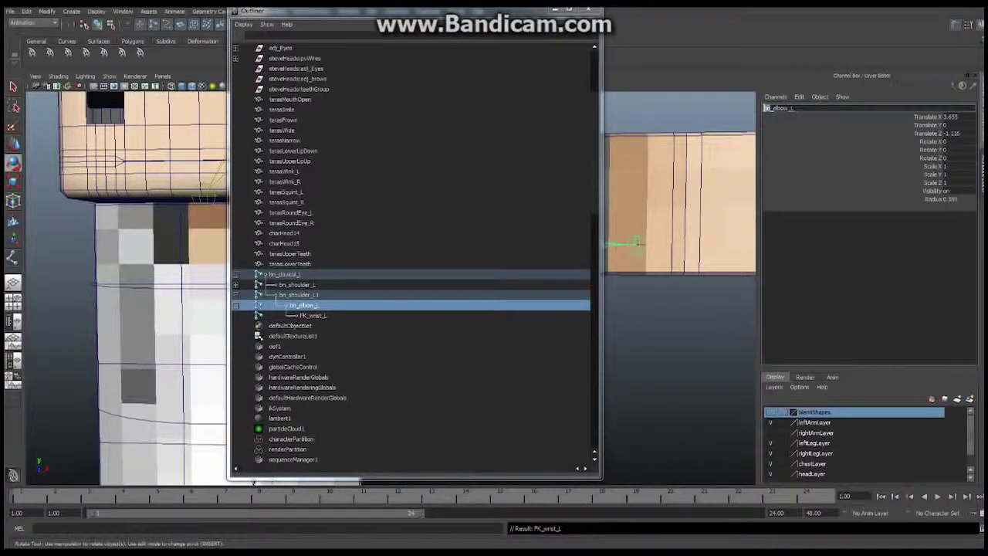
type("FK")
key("Return")
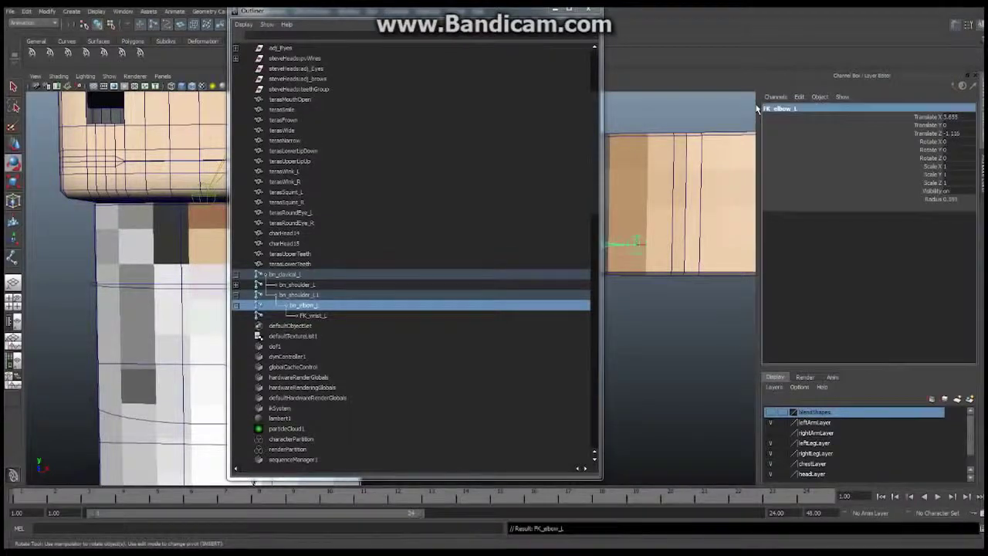
Step: Rename the duplicated shoulder joint as FK_shoulder_L
left_click(293, 286)
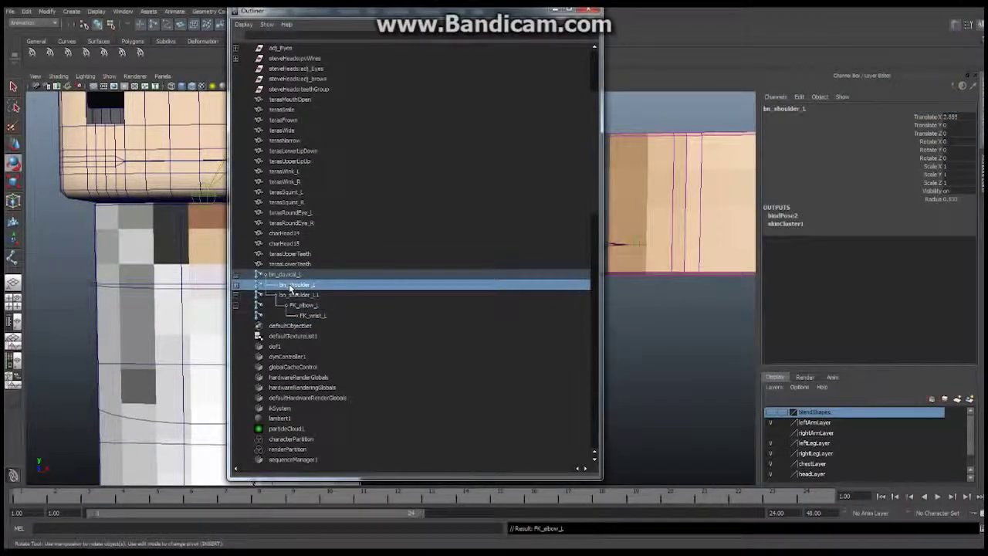
left_click(309, 296)
double_click(781, 109)
left_click_drag(771, 108, 761, 108)
key("BackSpace")
type("FK")
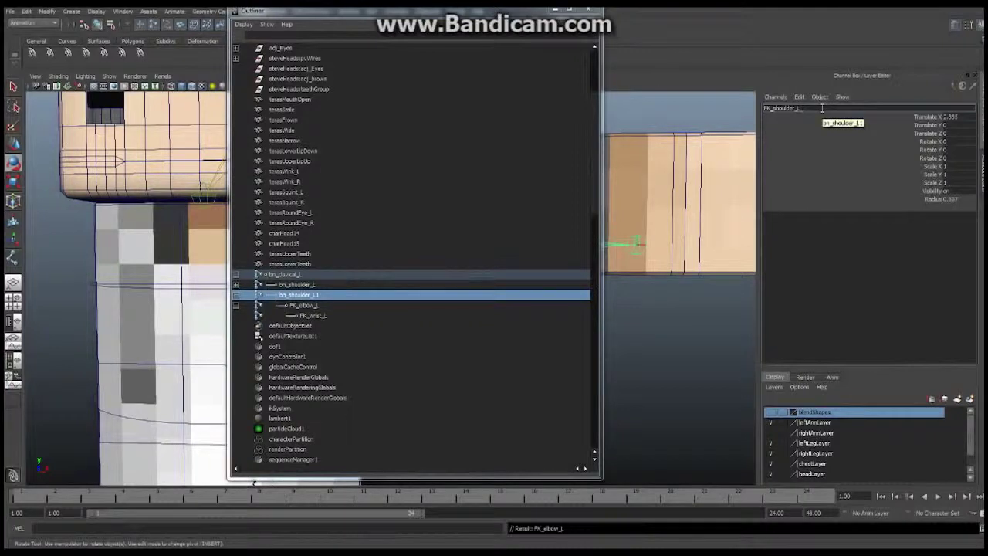
key("Return")
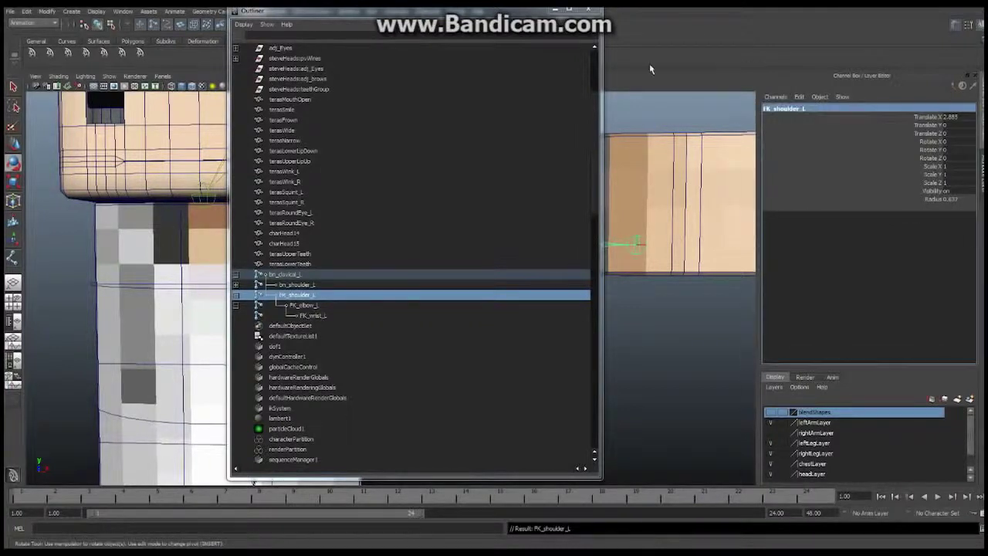
Step: Duplicate the bn_shoulder_L joint chain under the left clavicle
left_click_drag(417, 10, 667, 25)
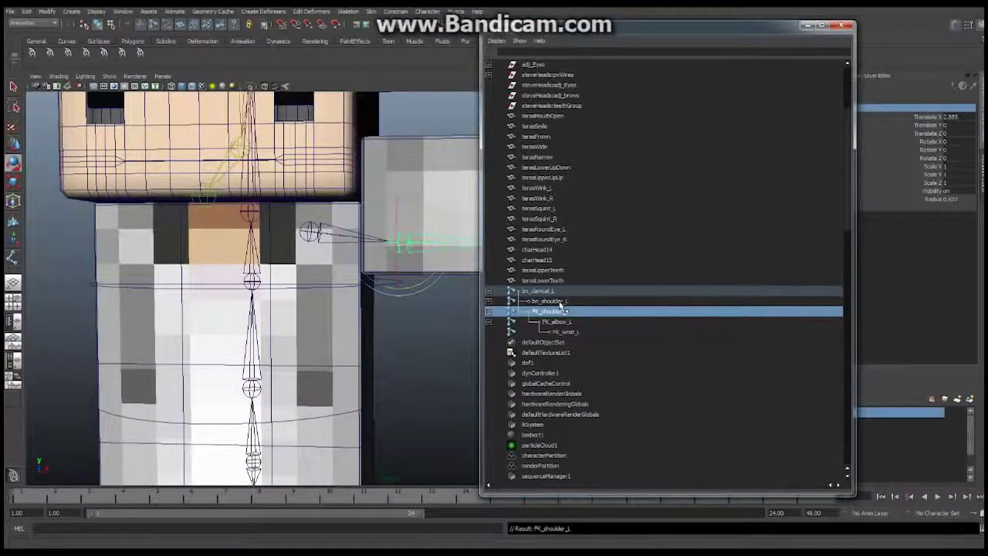
left_click(565, 301)
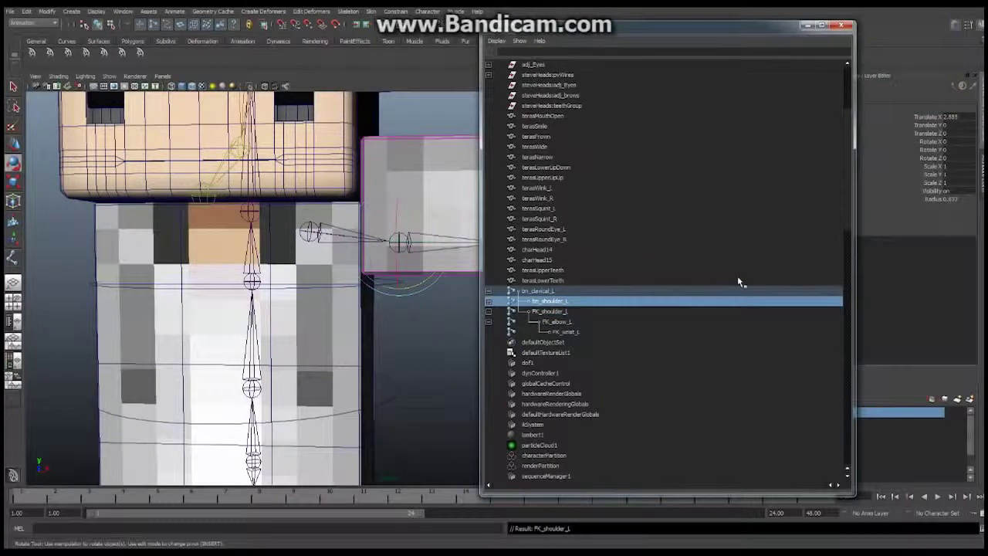
left_click(26, 11)
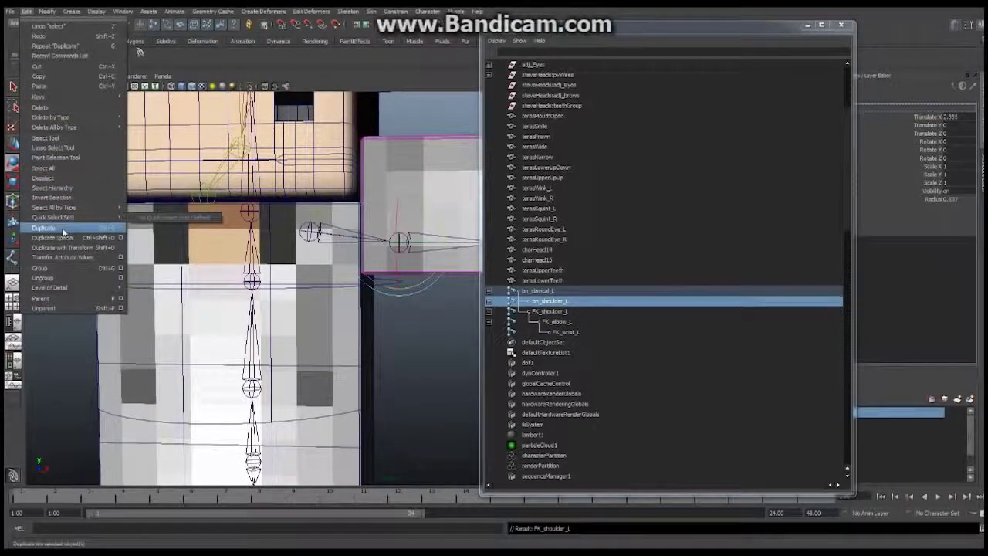
left_click(64, 229)
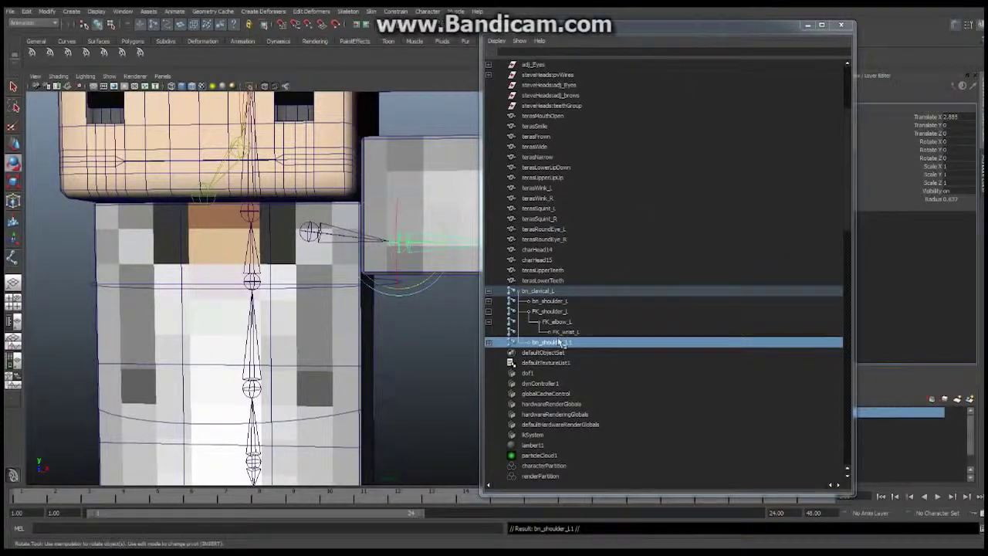
Step: Expand the newly duplicated shoulder chain and rename its wrist joint as IK_wrist_L
left_click_drag(680, 28, 387, 18)
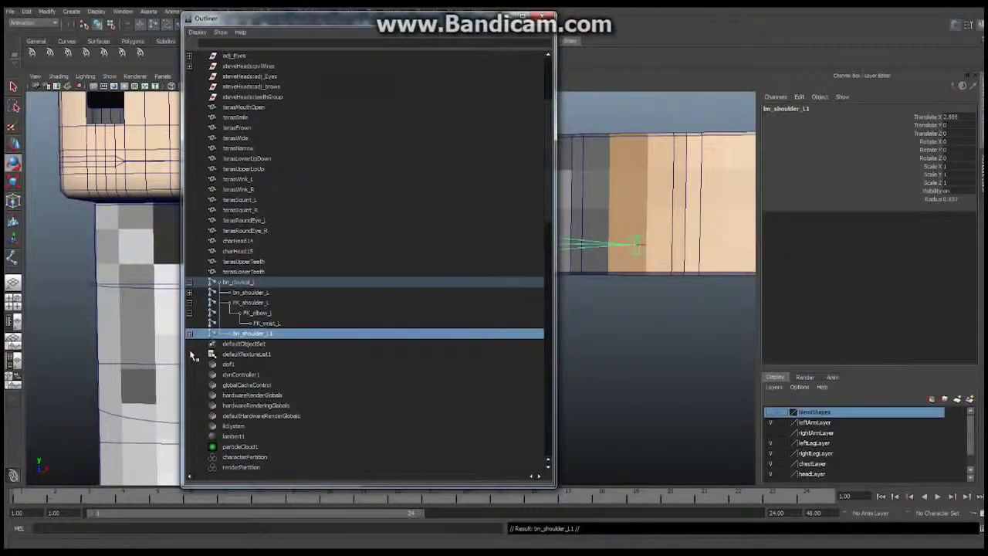
left_click(189, 333)
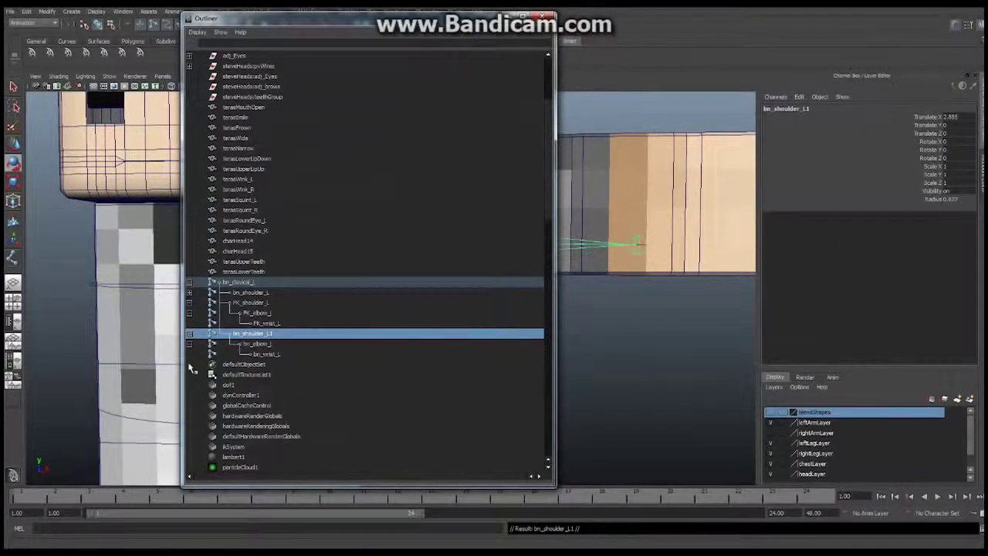
left_click(264, 353)
key("e")
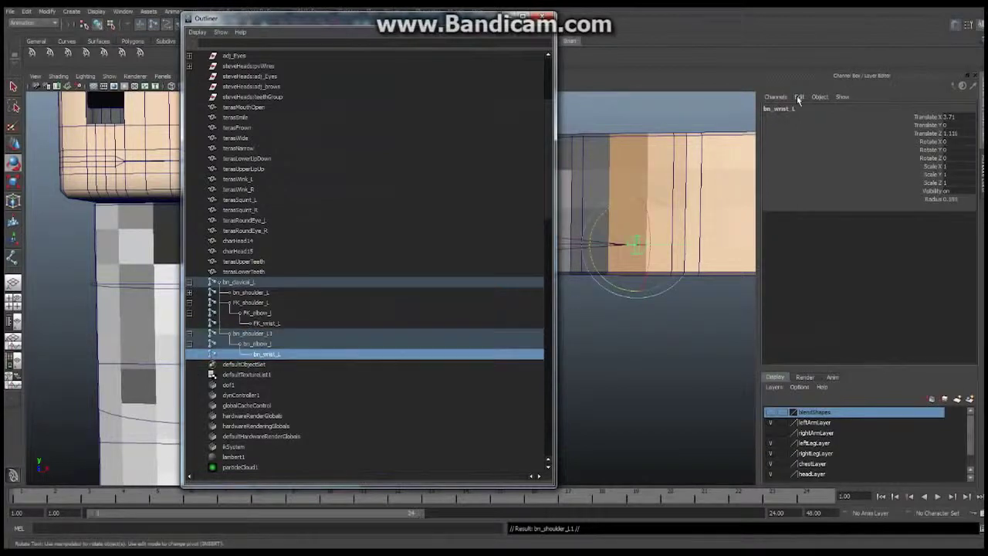
left_click(776, 109)
left_click_drag(771, 109, 766, 107)
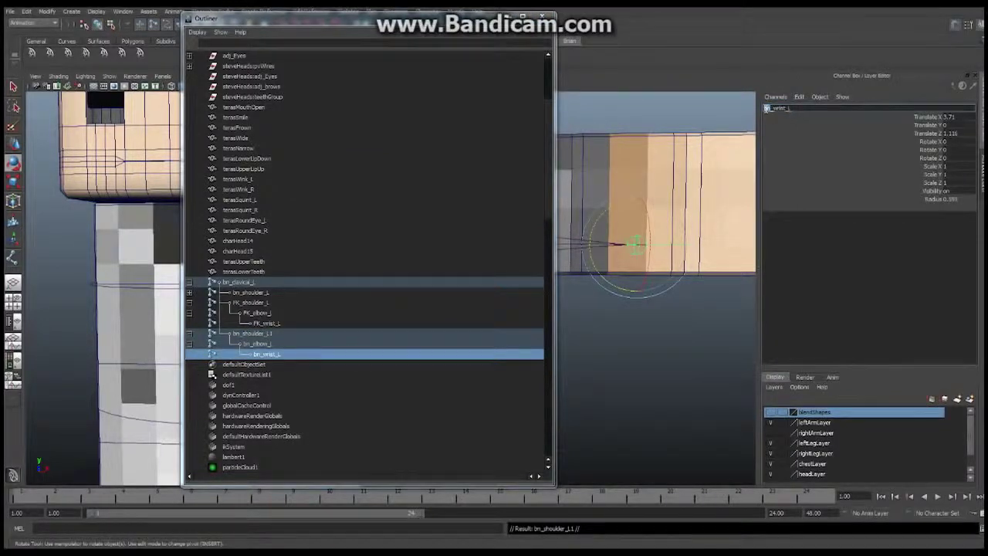
type("IK")
key("Return")
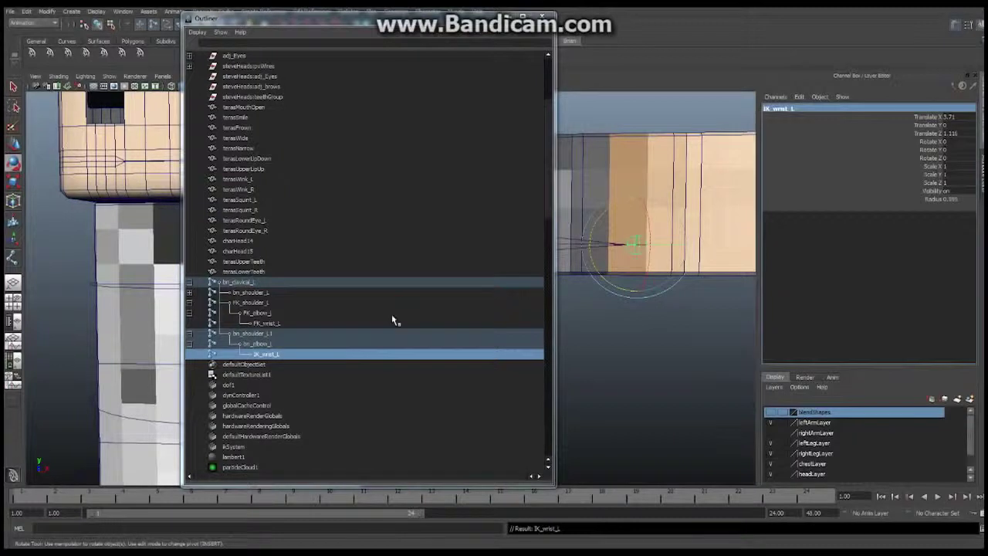
Step: Rename the new chain's elbow joint as IK_elbow_L
left_click(266, 344)
left_click(776, 109)
left_click_drag(770, 108, 763, 109)
type("IK")
key("Return")
Step: Rename the new chain's shoulder joint as IK_shoulder_L and close the Outliner
left_click(263, 335)
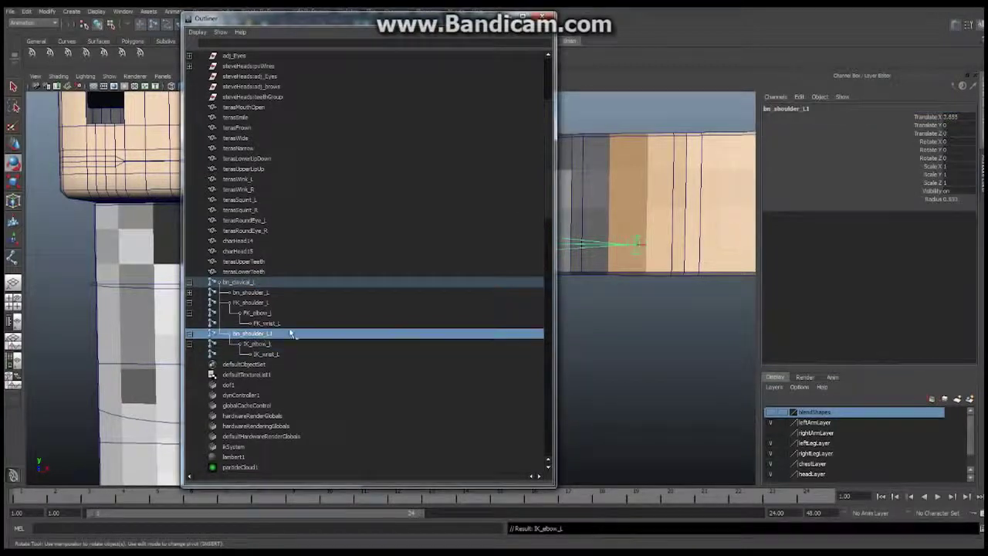
left_click(775, 109)
left_click_drag(771, 109, 762, 109)
type("IK")
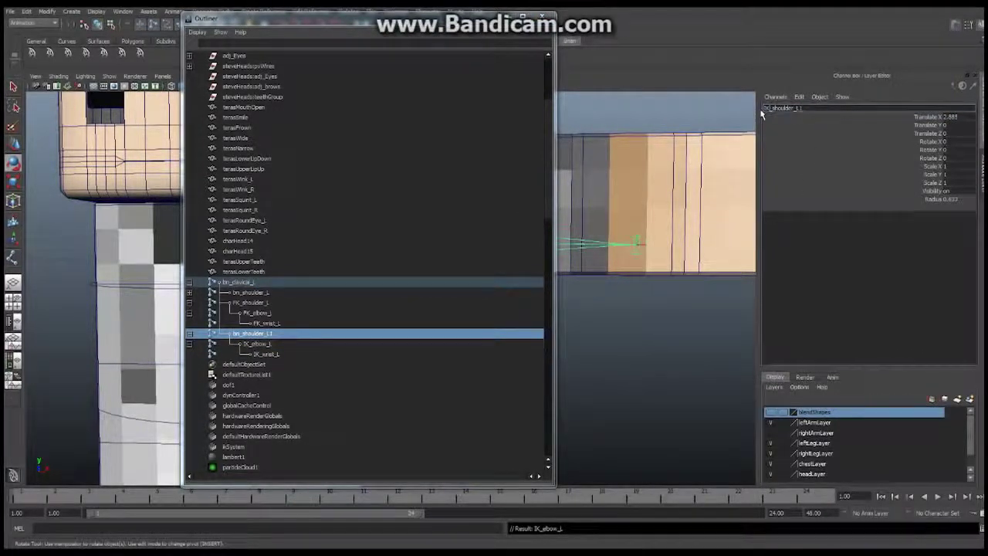
key("BackSpace")
key("Return")
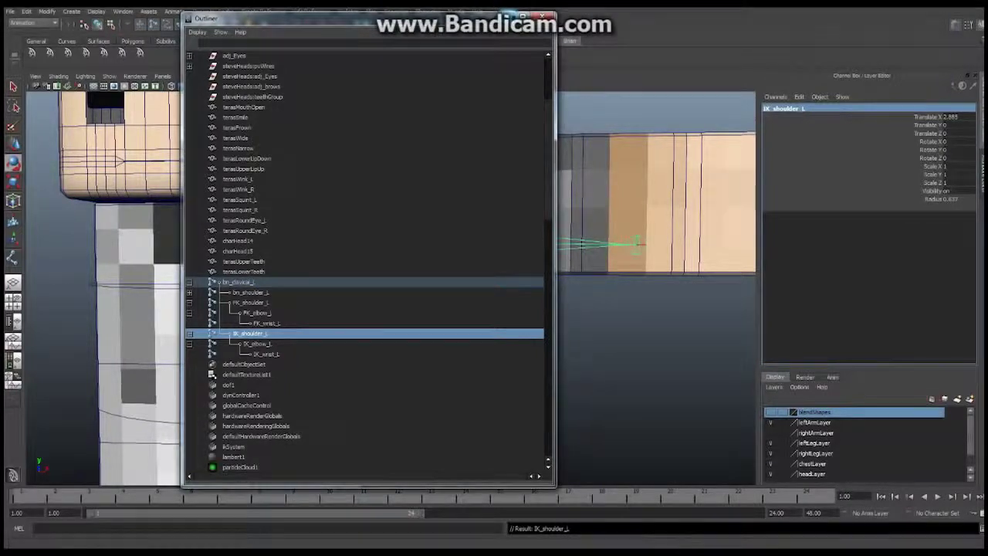
left_click(543, 16)
scroll(499, 220, "down", 4)
left_click_drag(494, 225, 438, 250, "alt")
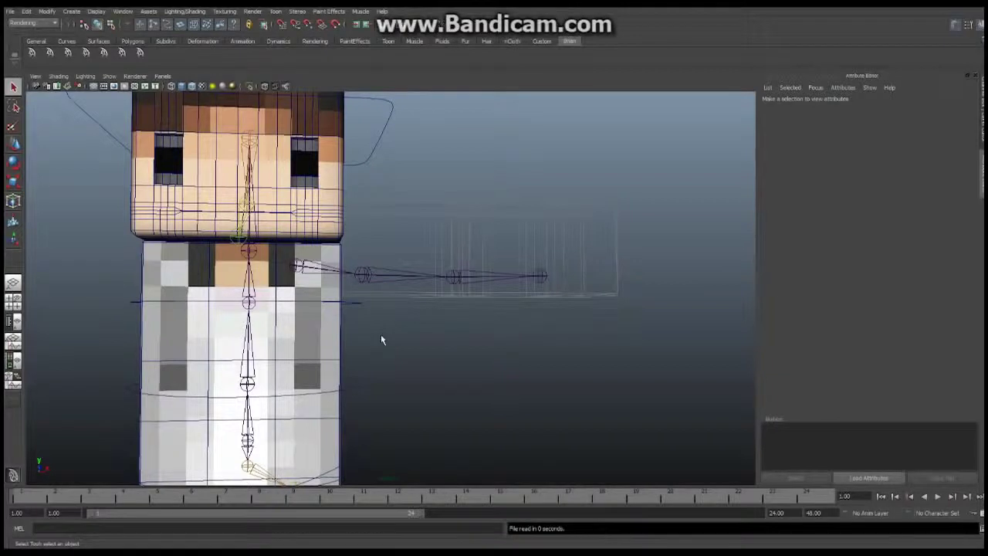
mouse_move(423, 321)
left_mouse_down("alt")
mouse_move(507, 313)
mouse_move(375, 314)
mouse_move(427, 311)
left_mouse_up("alt")
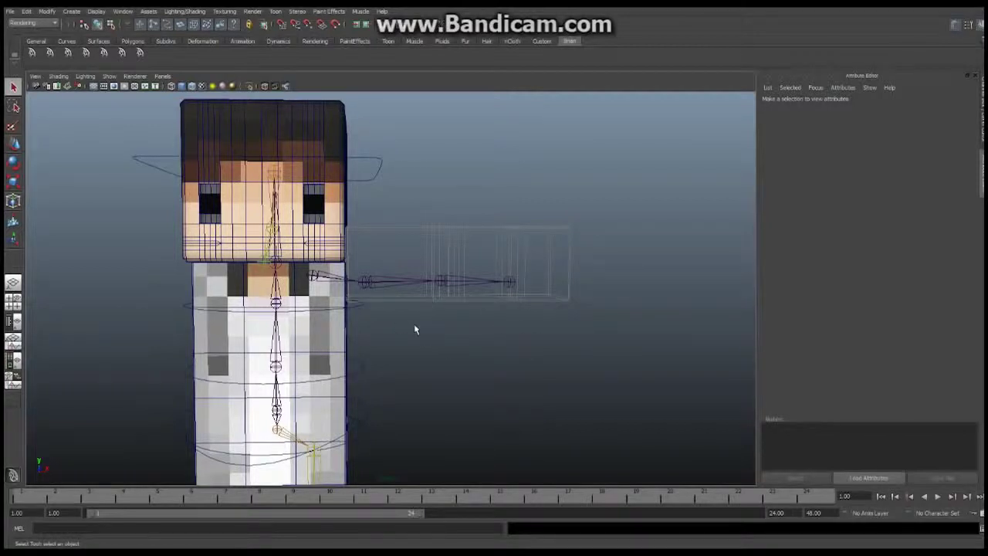
middle_click_drag(400, 323, 449, 288, "alt")
right_click_drag(449, 287, 524, 283, "alt")
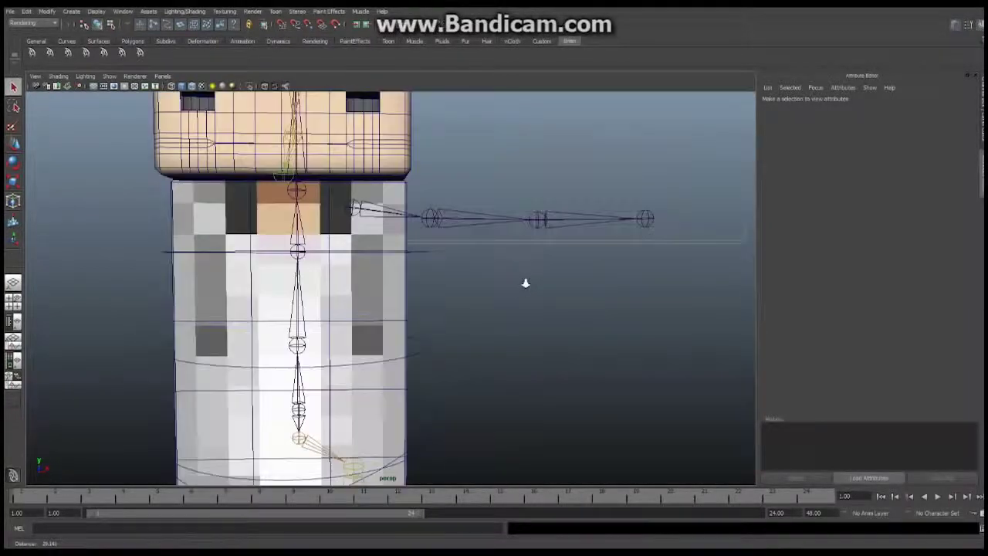
middle_click_drag(525, 282, 459, 311, "alt")
left_click_drag(459, 311, 536, 304, "alt")
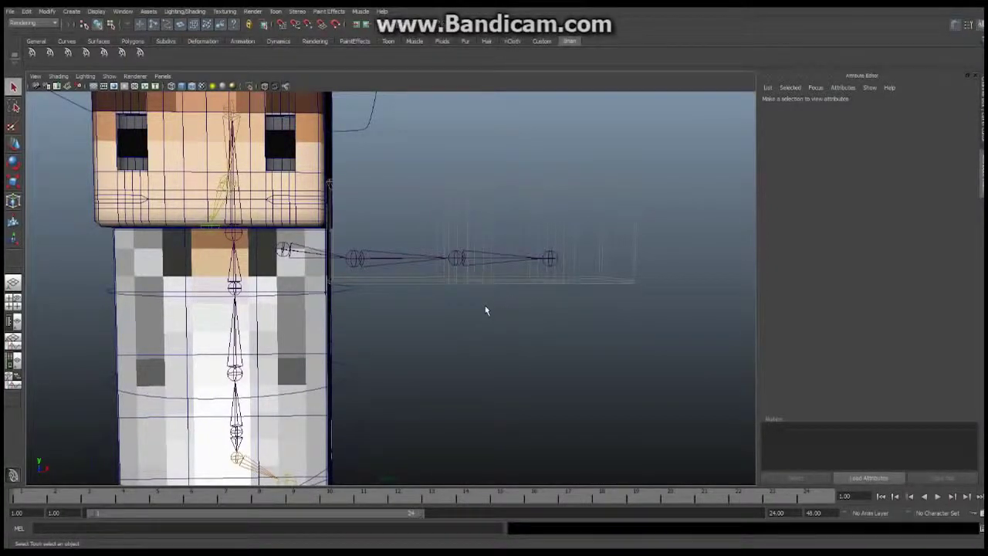
middle_click_drag(465, 283, 520, 291, "alt")
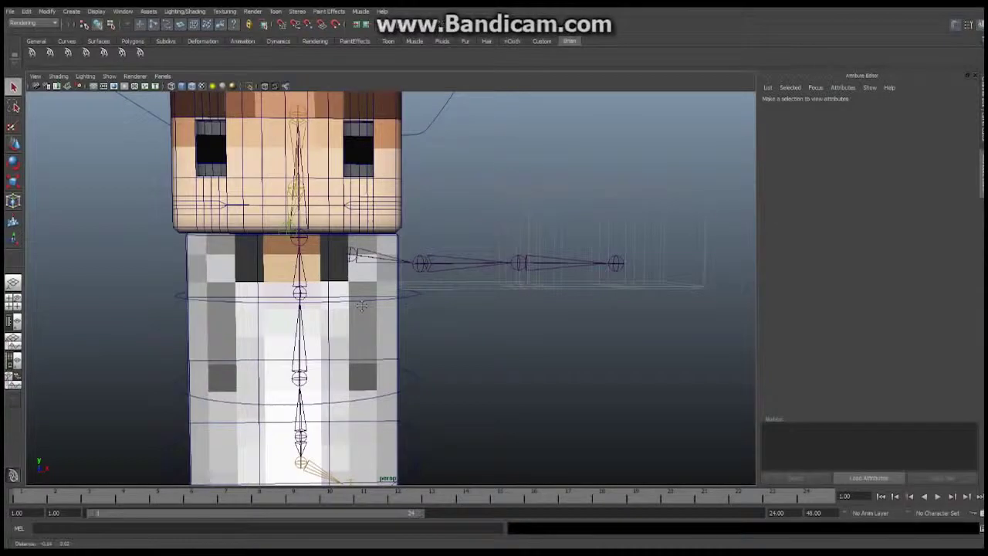
Step: Parent the left clavicle joint bn_clavical_L to the bn_Spine2 joint with the Animation menu set's Connect Joint command
middle_click_drag(349, 303, 367, 302, "alt")
scroll(342, 270, "up", 2)
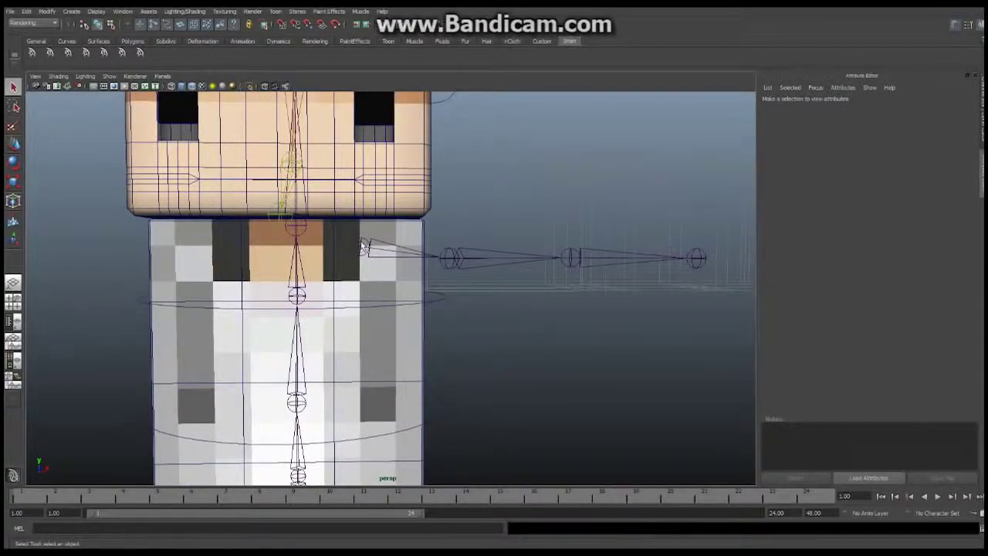
left_click(364, 245)
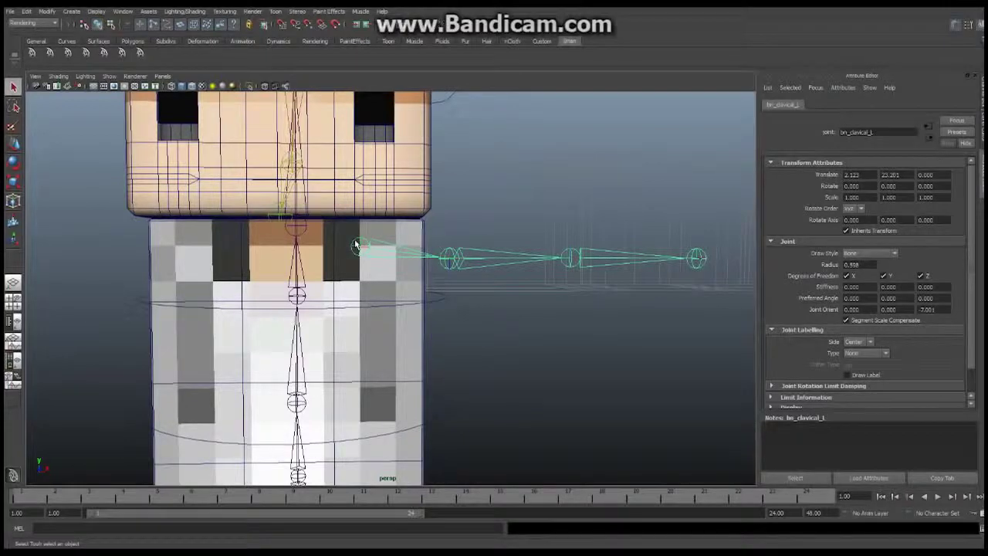
left_click(301, 298)
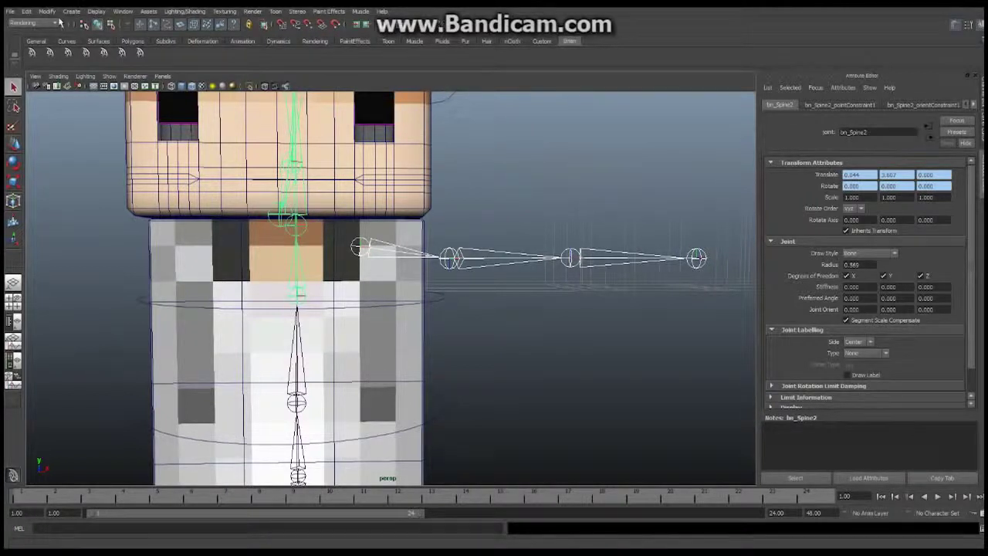
left_click(35, 23)
left_click(33, 37)
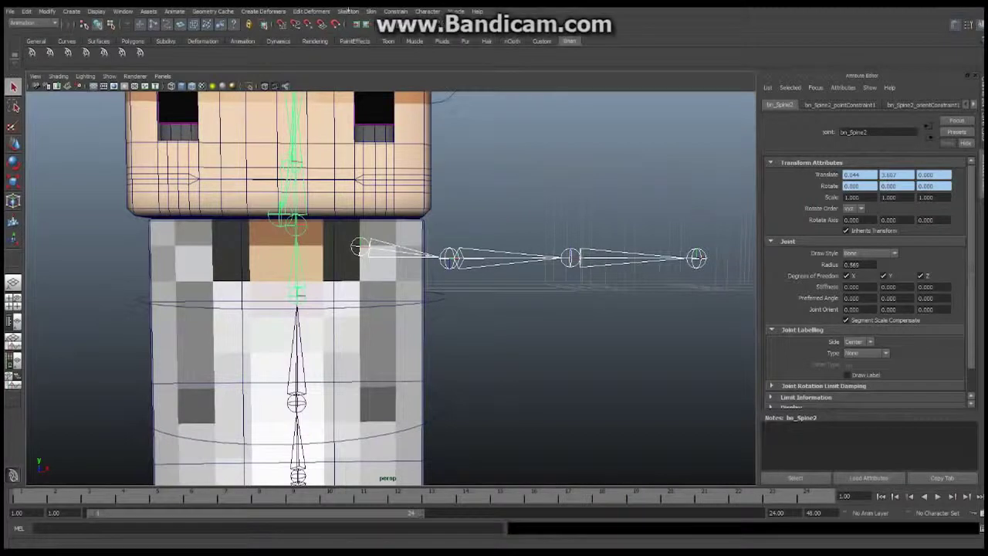
left_click(356, 13)
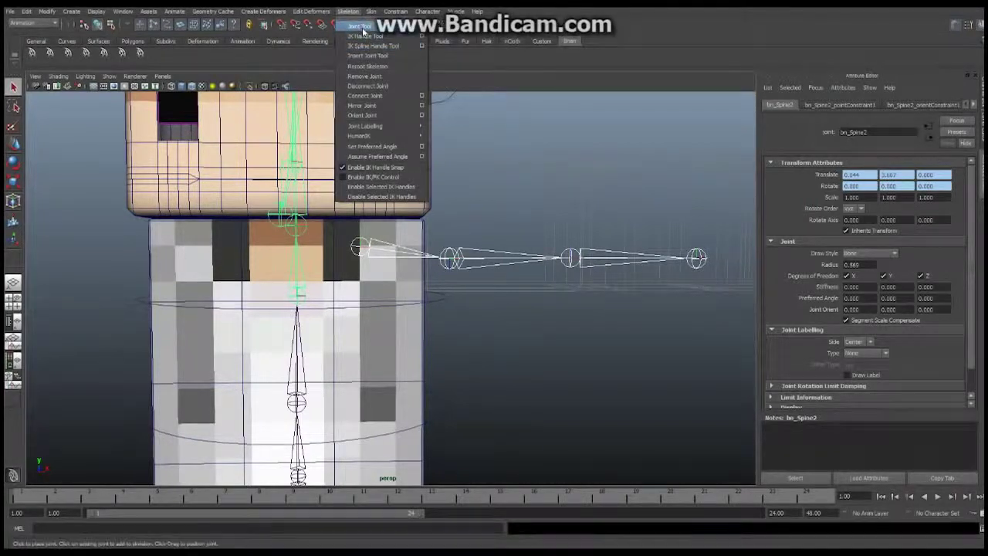
left_click(366, 95)
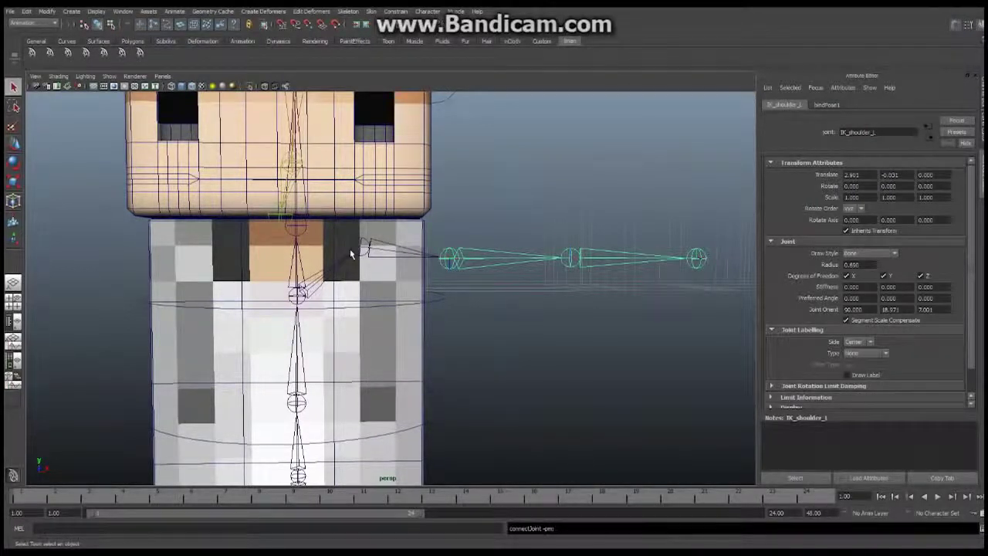
Step: Rotate the upper spine control curve to test the arm's connection to the spine, and undo the rotation
left_click(444, 300)
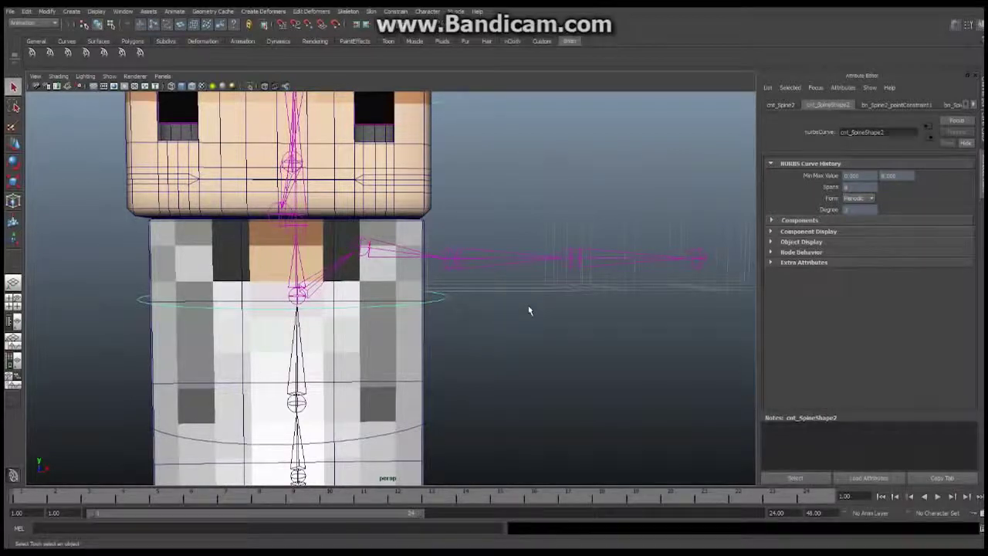
left_click_drag(548, 314, 488, 324, "alt")
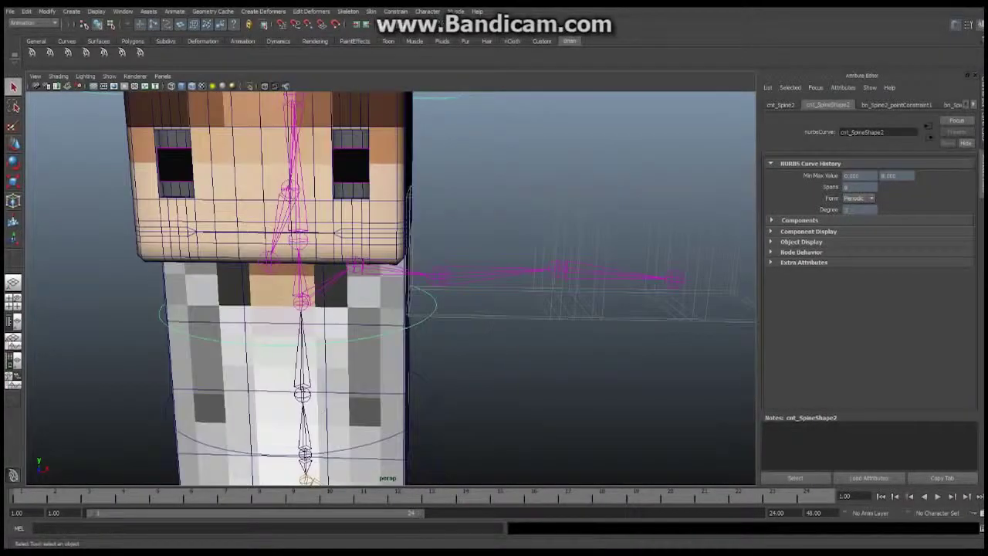
left_click(15, 163)
mouse_move(341, 311)
left_mouse_down()
mouse_move(326, 312)
mouse_move(340, 307)
left_mouse_up()
key("ctrl+z")
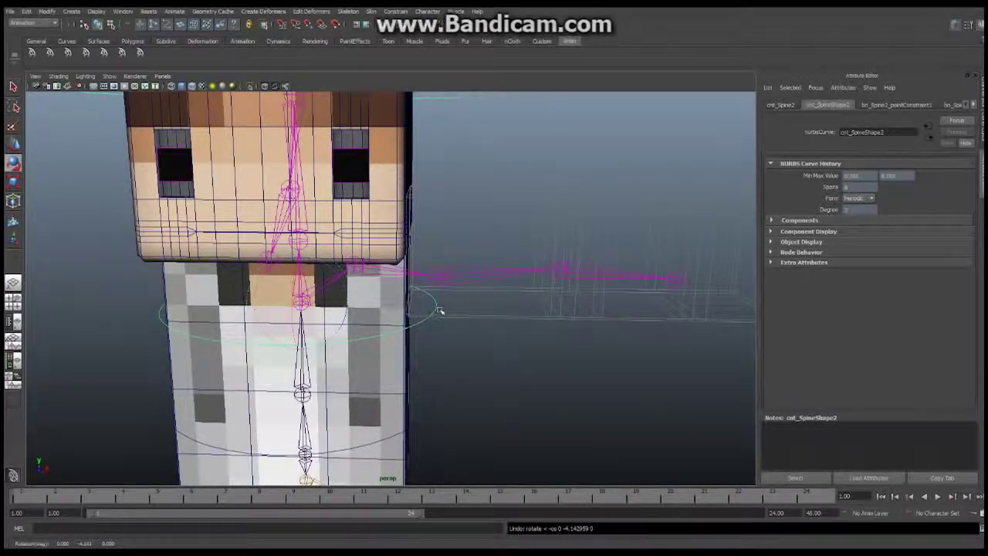
Step: Bring up the Outliner beside the arm and select the bn_shoulder_L joint in the viewport
right_click_drag(586, 290, 450, 303, "alt")
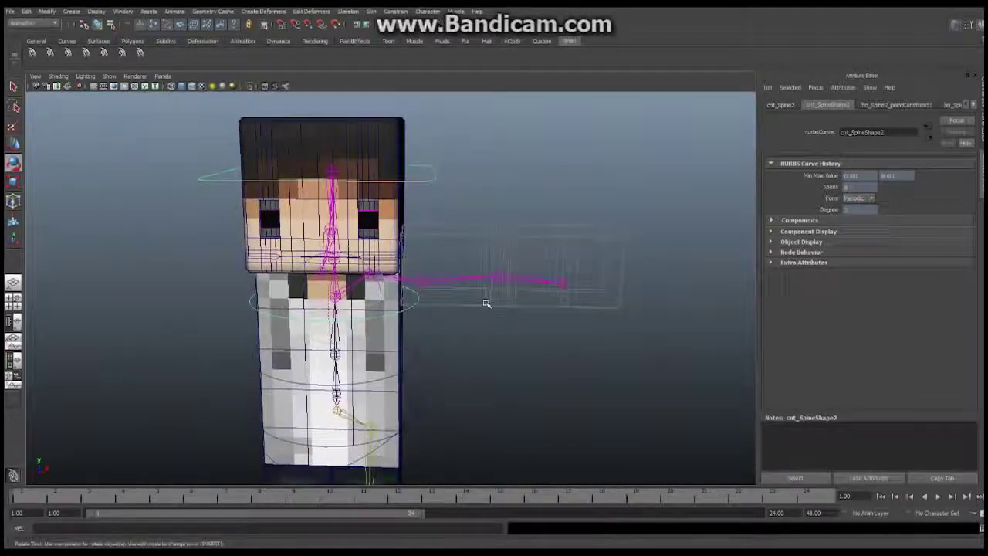
middle_click_drag(500, 302, 443, 317, "alt")
left_click_drag(443, 318, 456, 274, "alt")
middle_click_drag(457, 274, 457, 302, "alt")
right_click_drag(457, 302, 599, 296, "alt")
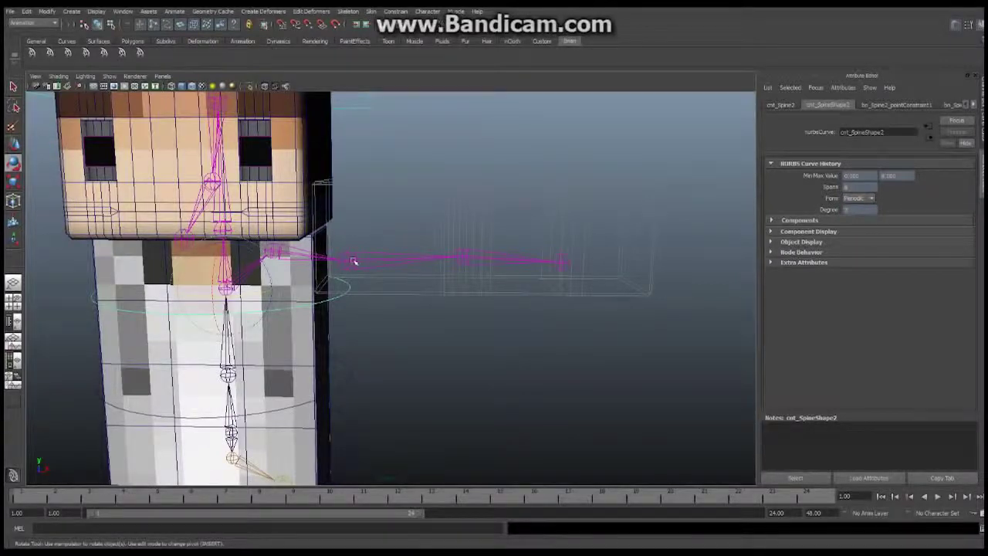
left_click_drag(984, 77, 588, 63)
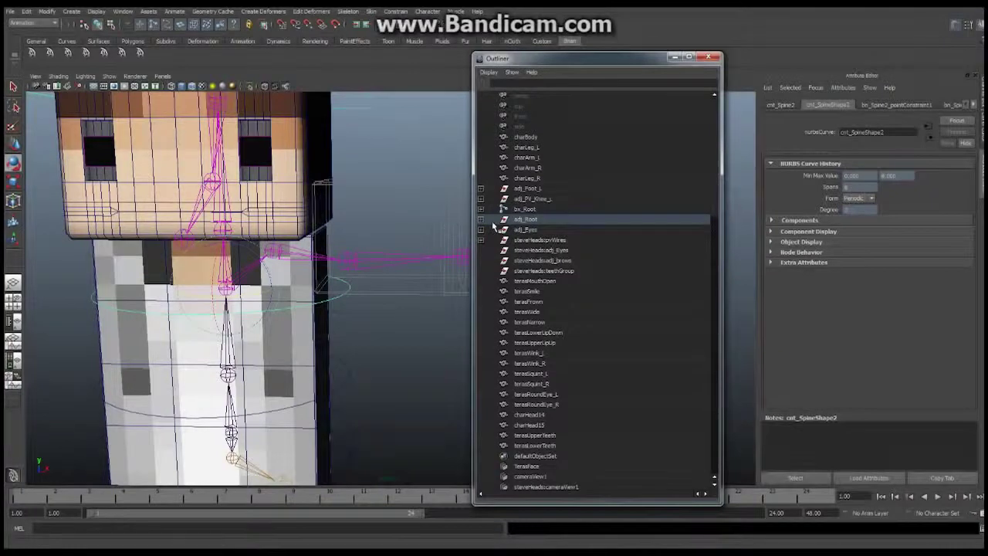
left_click(397, 262)
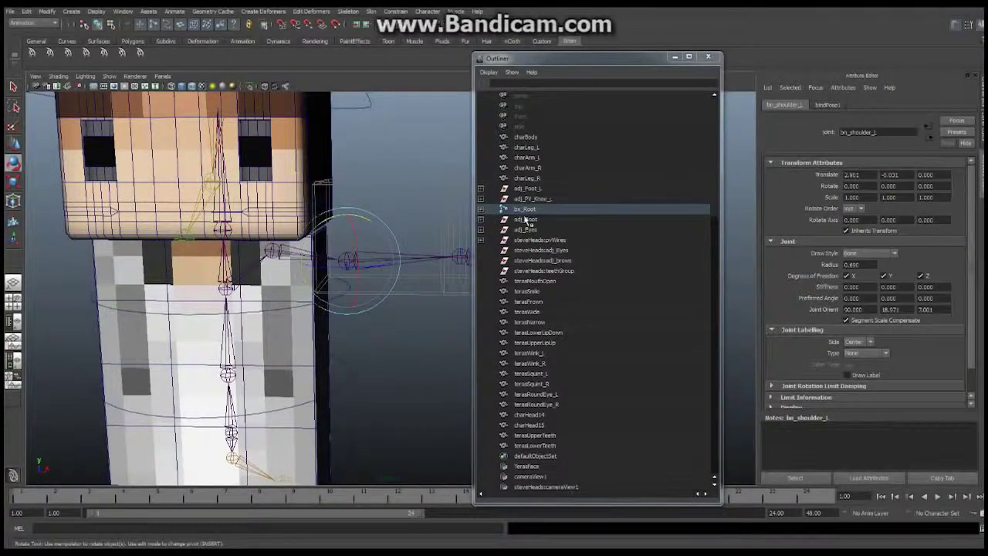
Step: Expand the skeleton hierarchy in the Outliner from the root joint through the spine and left clavicle down to bn_wrist_L
left_click(481, 209)
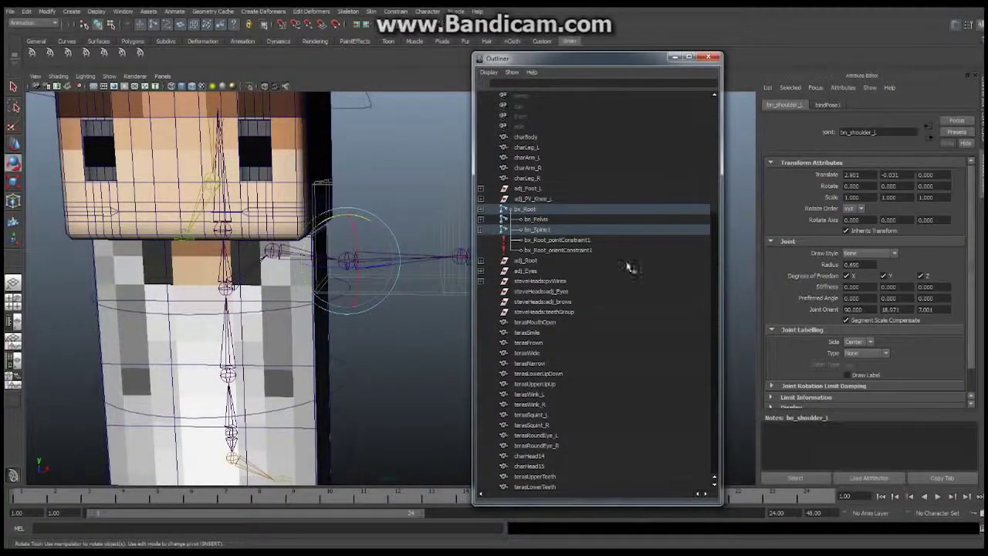
left_click(481, 230)
left_click(480, 240)
left_click(481, 281)
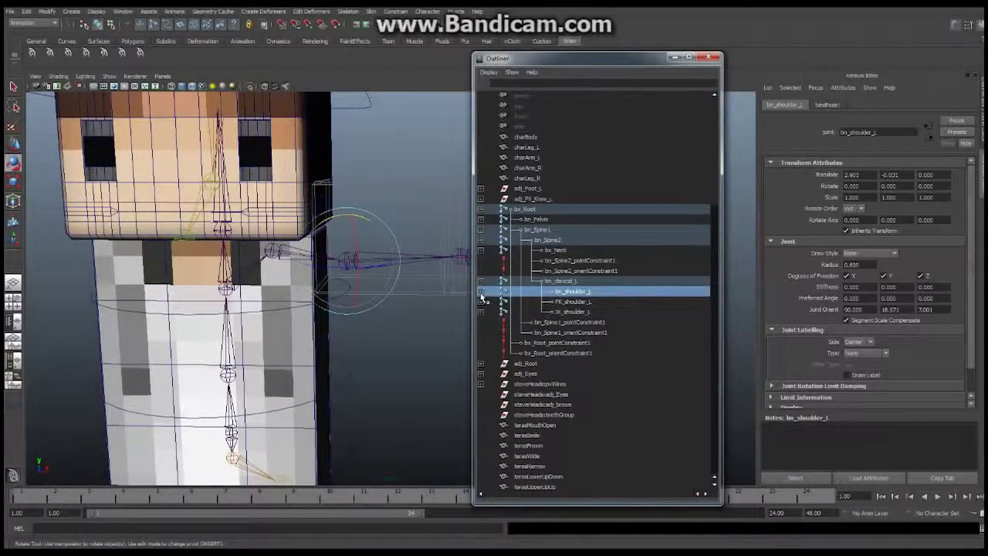
left_click(480, 291)
left_click(481, 301)
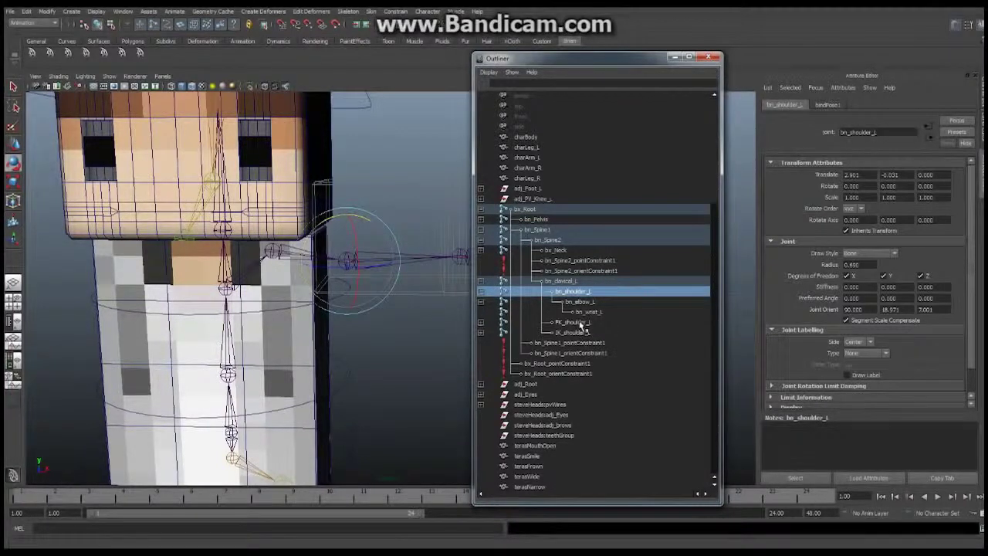
Step: Rotate FK_shoulder_L and IK_shoulder_L in opposite directions away from the bind chain, turning IK_shoulder_L about -24 degrees in Y
left_click(575, 322)
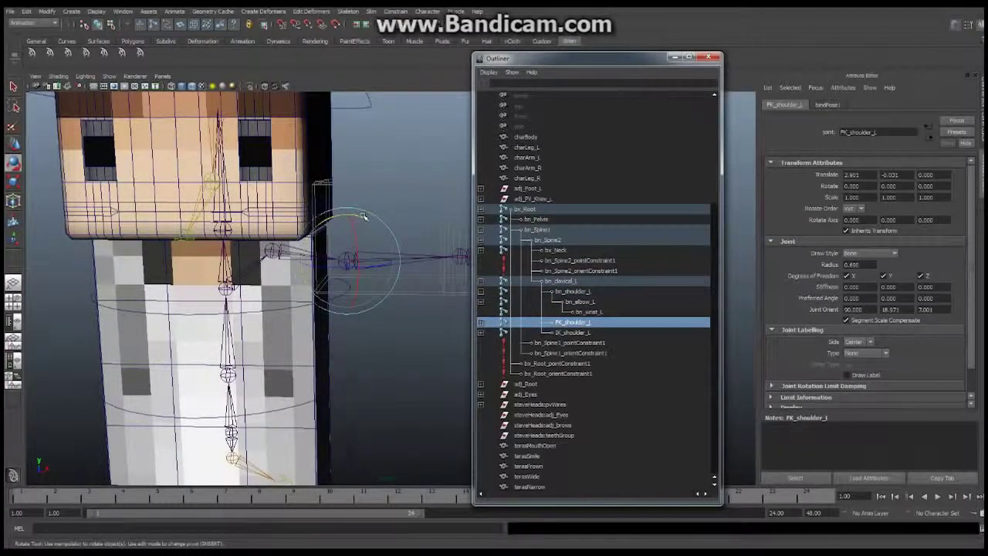
left_click_drag(364, 221, 345, 255, "alt")
left_click(571, 332)
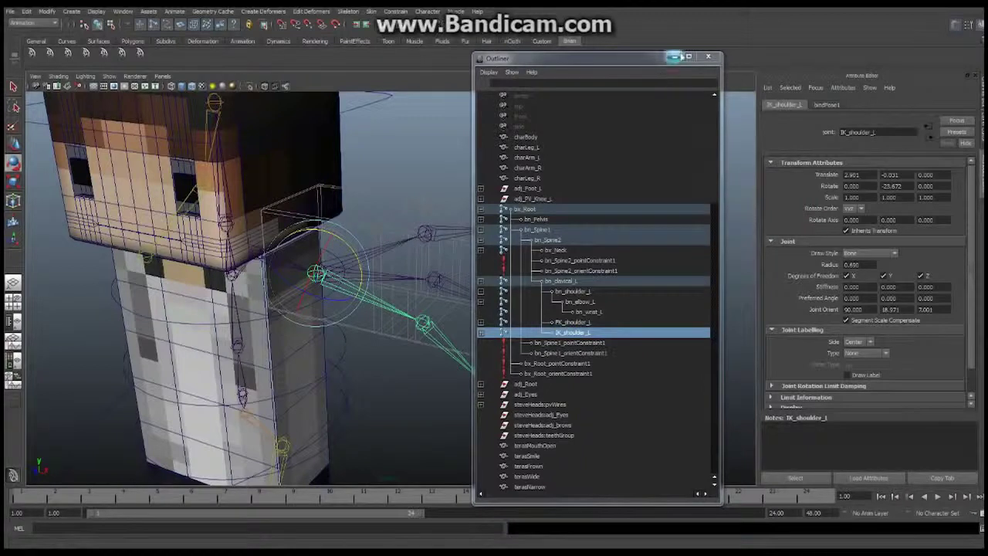
Step: Minimise the Outliner, show the Channel Box, and orient-constrain bn_wrist_L to FK_wrist_L and IK_wrist_L without maintaining offset
left_click(675, 57)
left_click_drag(536, 308, 515, 277, "alt")
left_click_drag(524, 326, 507, 273, "alt")
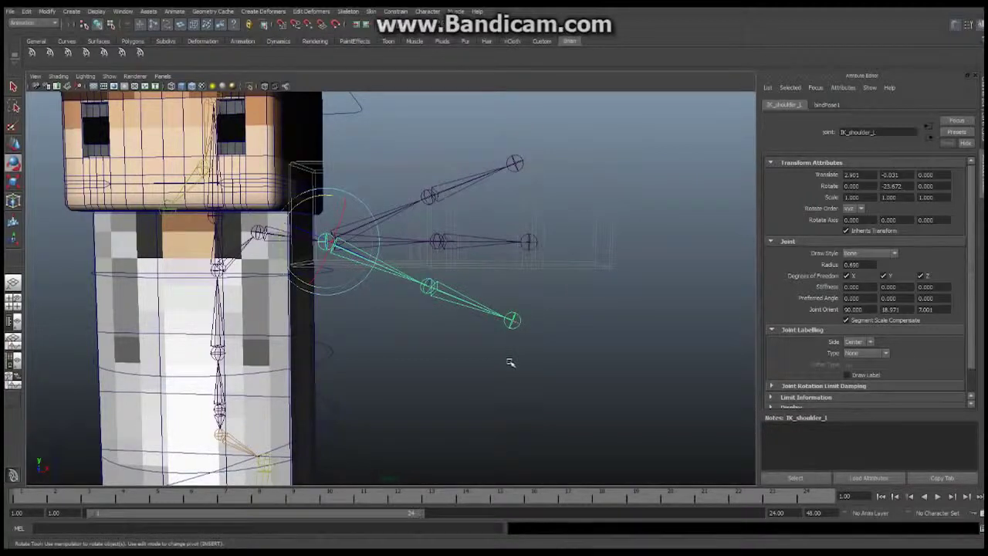
left_click_drag(496, 301, 437, 315, "alt")
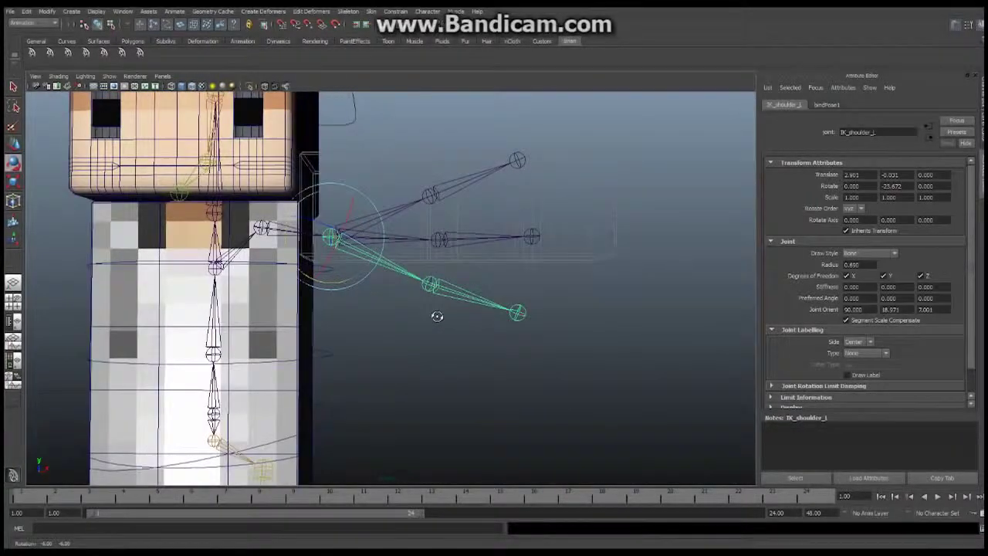
left_click(519, 161)
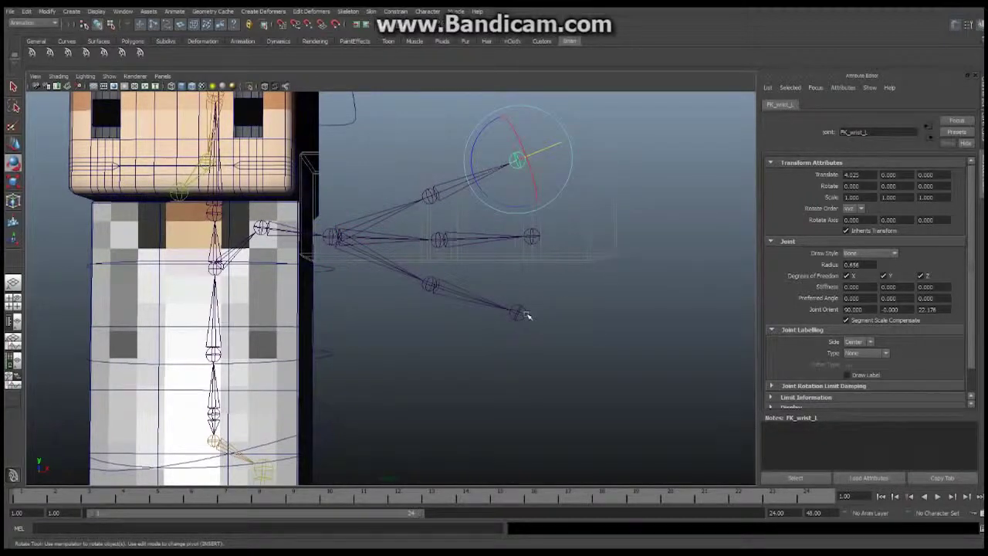
left_click(965, 144)
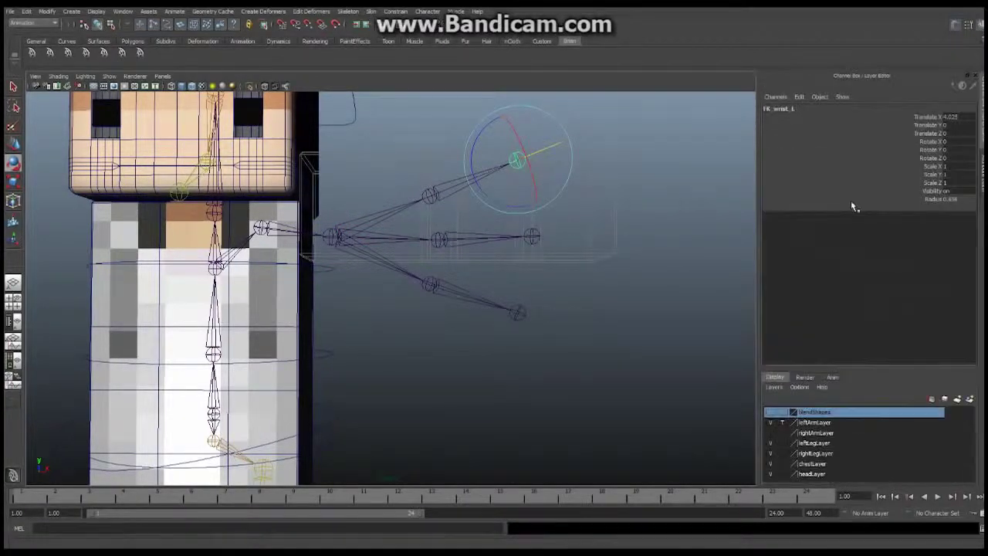
left_click(519, 313)
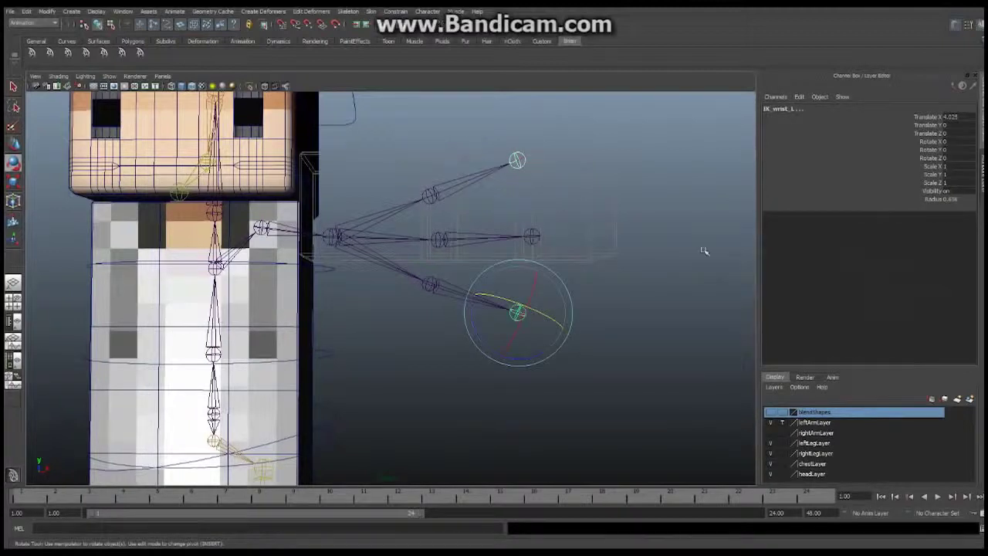
left_click(532, 237)
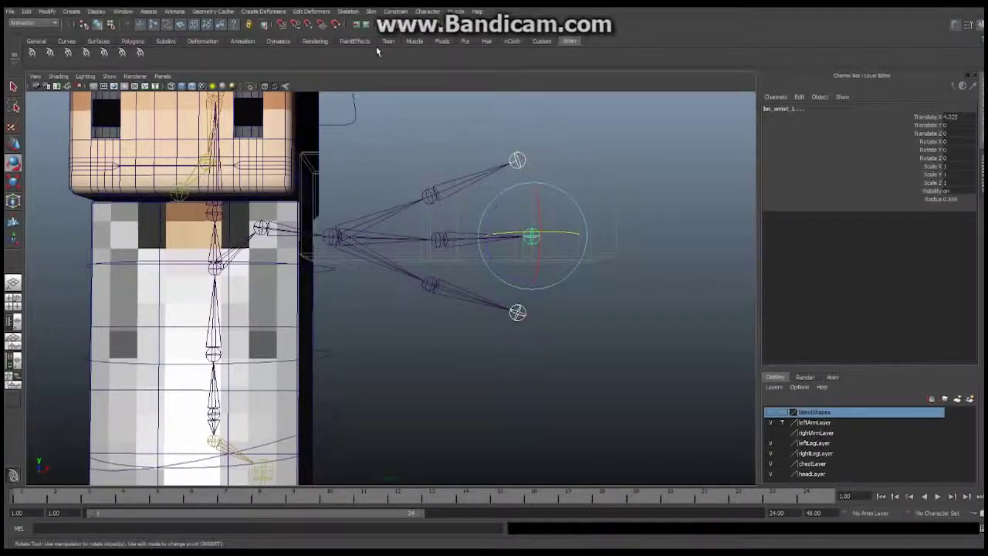
left_click(396, 12)
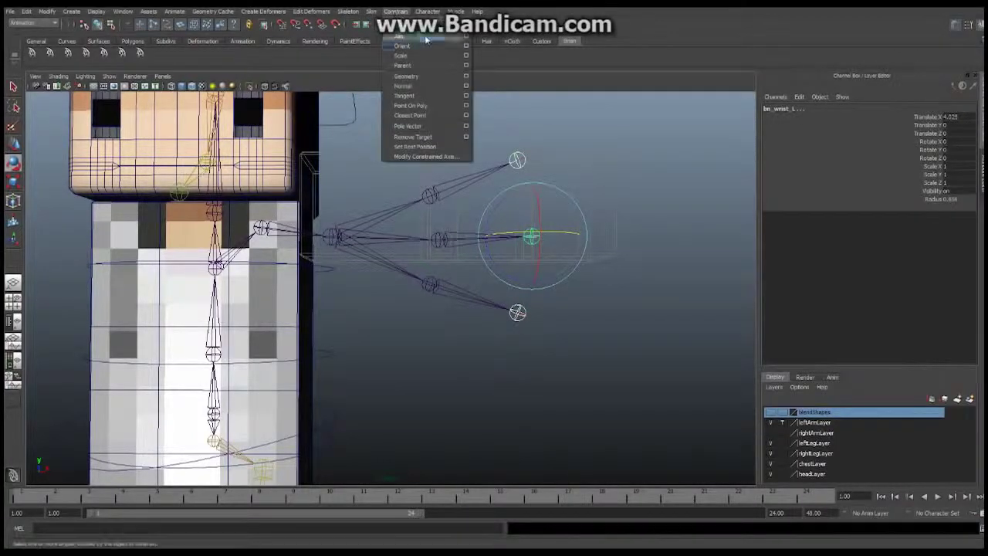
left_click(467, 46)
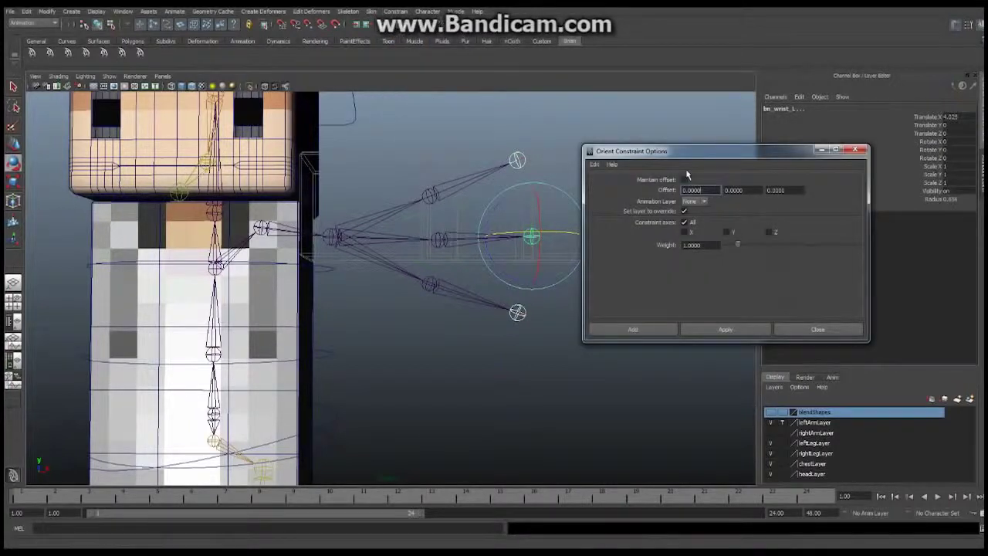
left_click(634, 330)
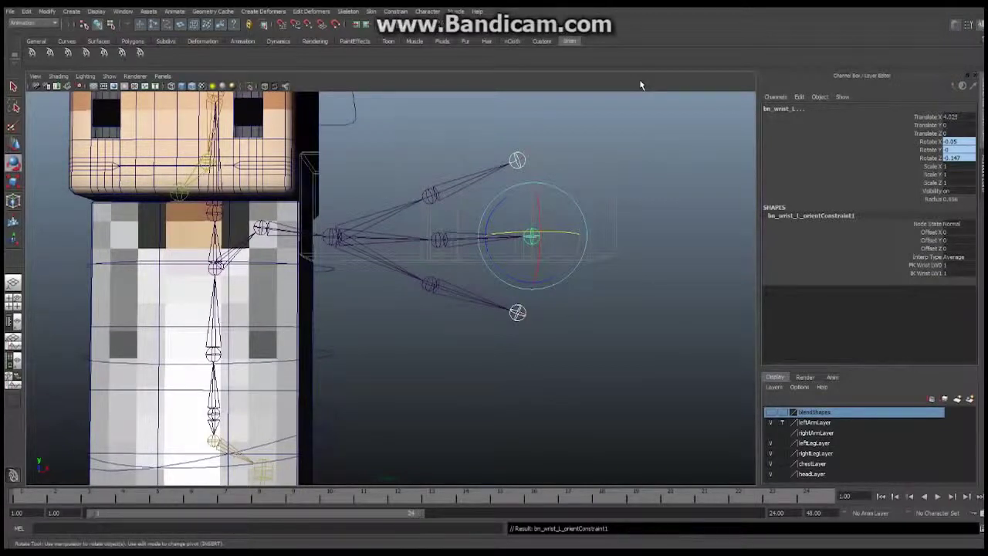
Step: Apply the same orient constraint to bn_elbow_L and bn_shoulder_L, each driven by its matching FK and IK joints
key("Up")
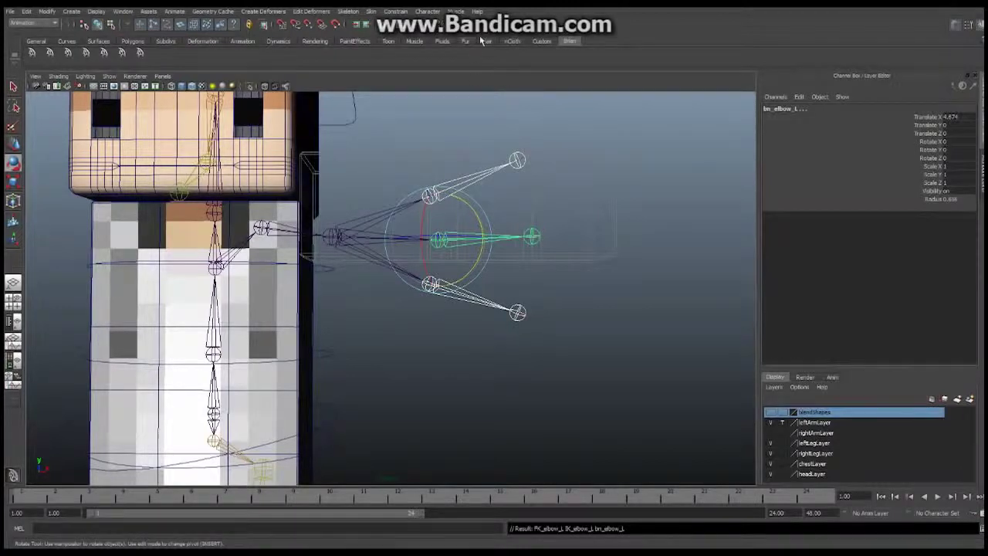
left_click(398, 11)
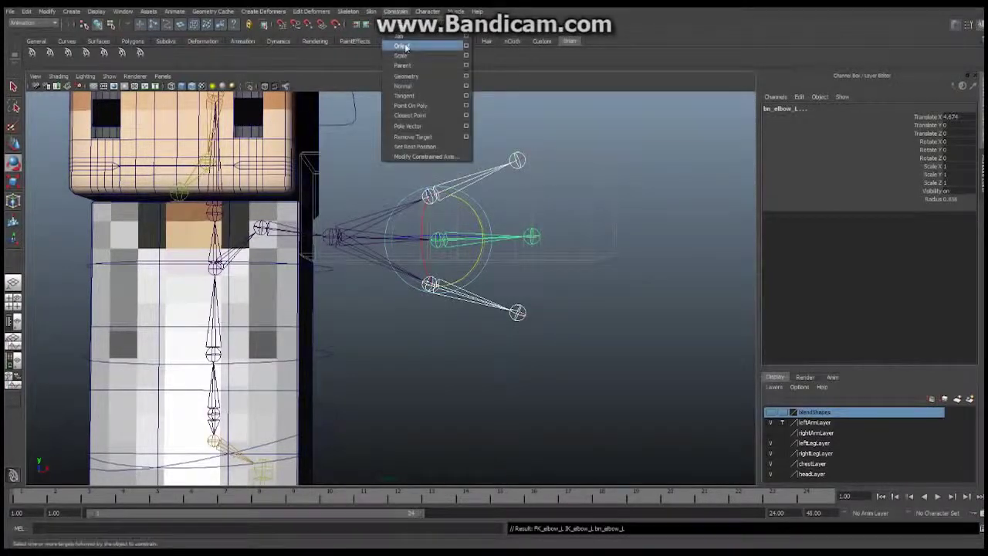
left_click(403, 46)
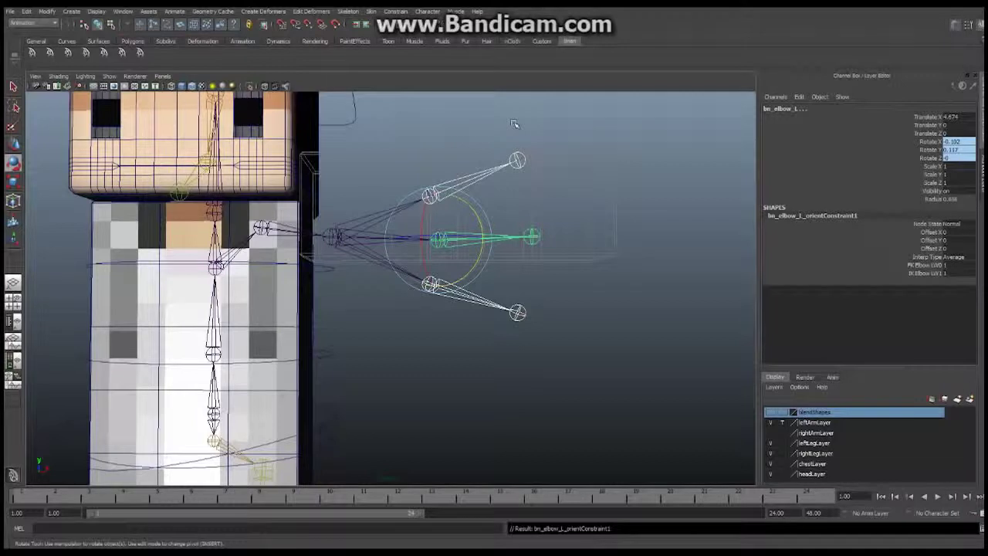
key("Up")
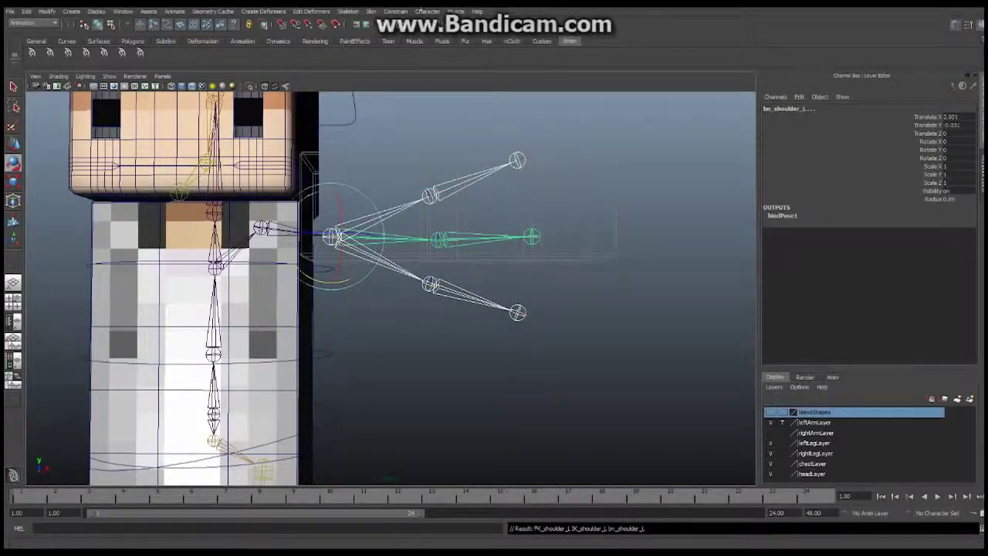
left_click(397, 11)
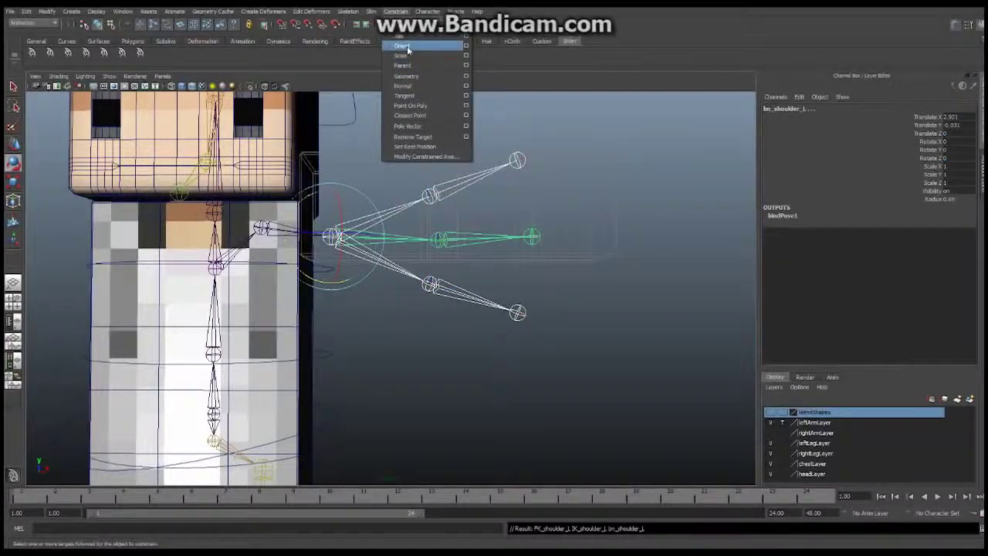
left_click(403, 44)
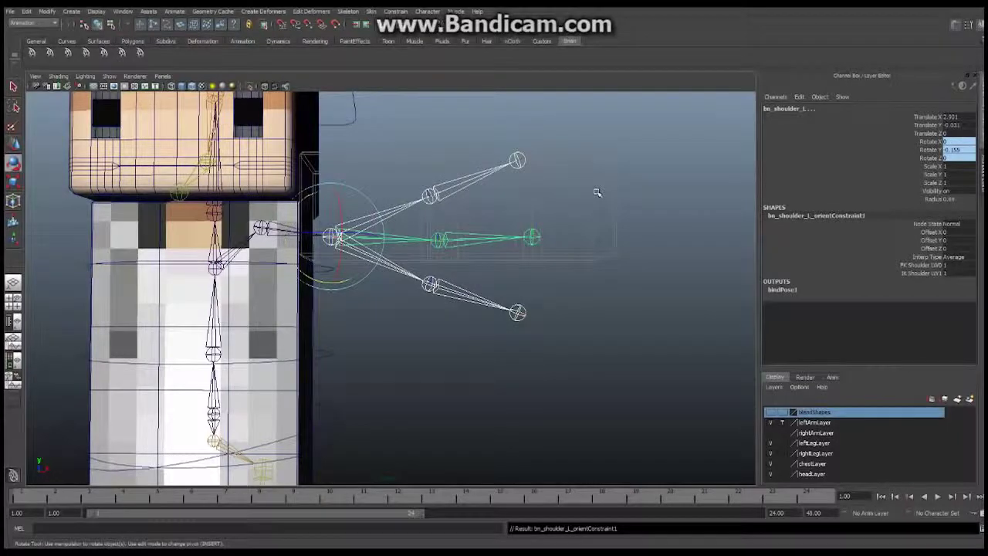
Step: Test bn_elbow_L's orient constraint by setting its FK Elbow weight to 0 and back to 1
left_click(533, 238)
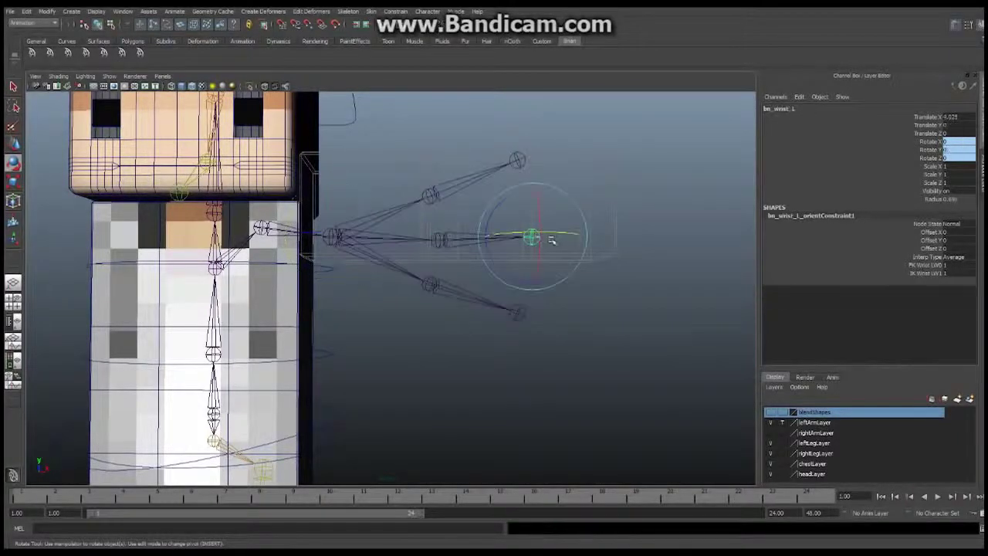
left_click(437, 240)
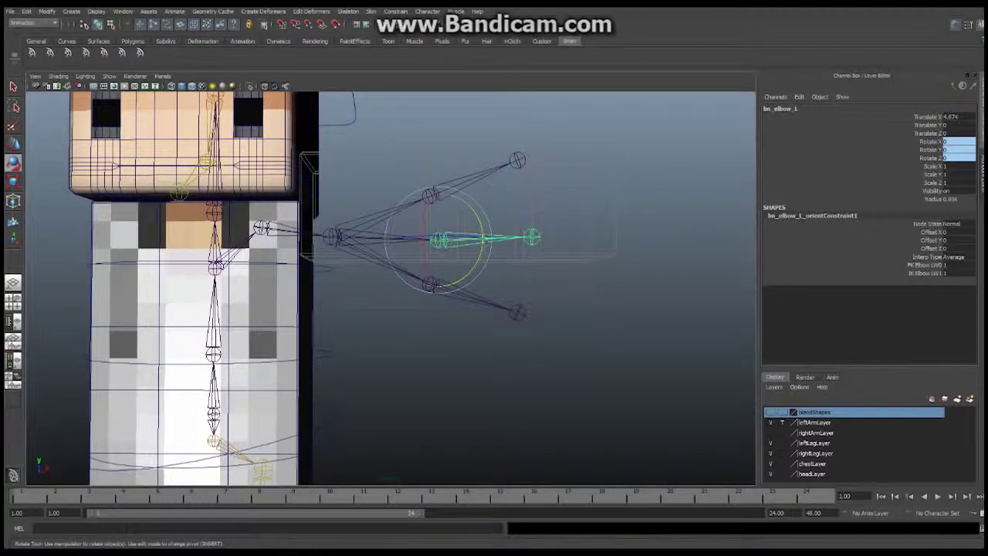
double_click(946, 264)
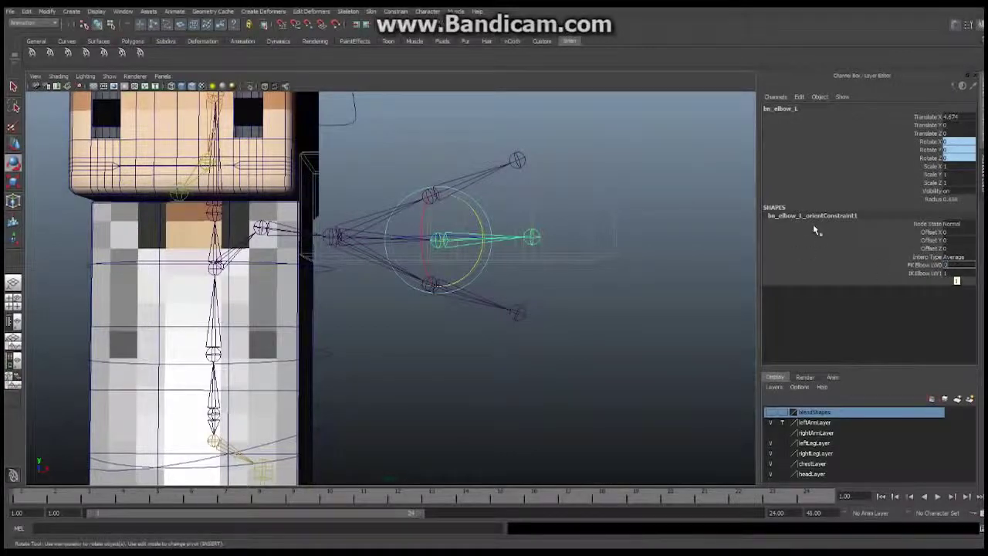
left_click(954, 276)
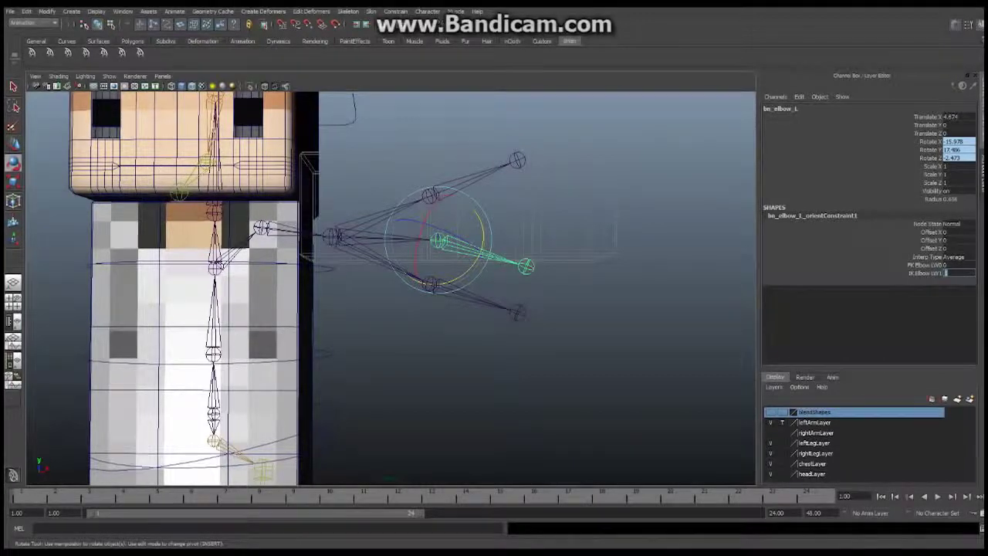
double_click(953, 266)
type("1")
key("Return")
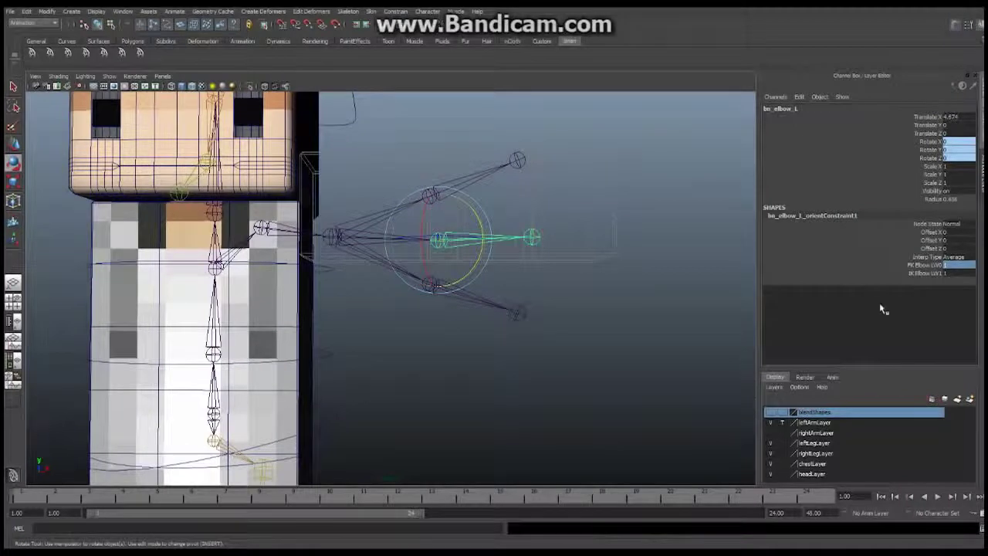
Step: Set the FK Elbow weight on bn_elbow_L's constraint to 0 once more and restore it to 1
double_click(954, 265)
type("0")
key("Return")
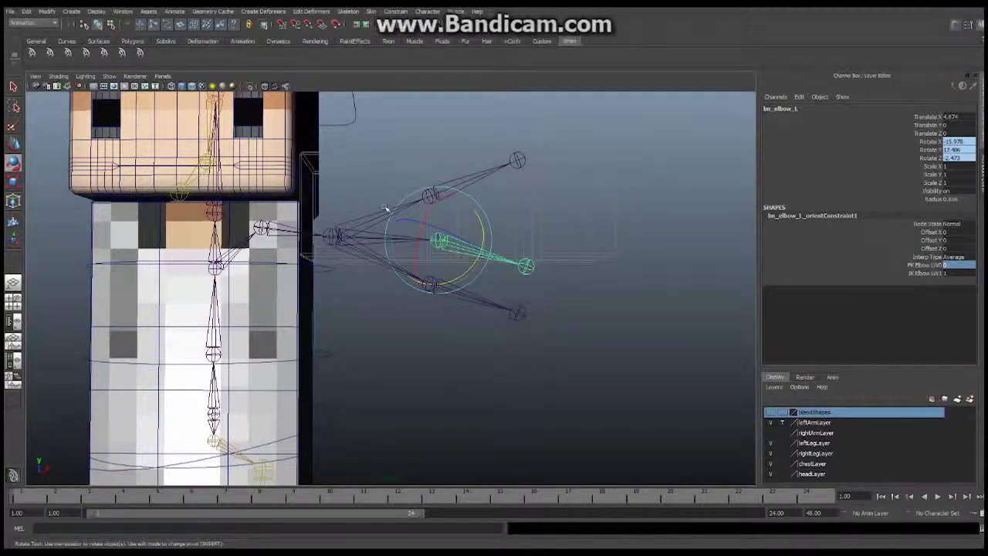
double_click(954, 265)
type("1")
key("Return")
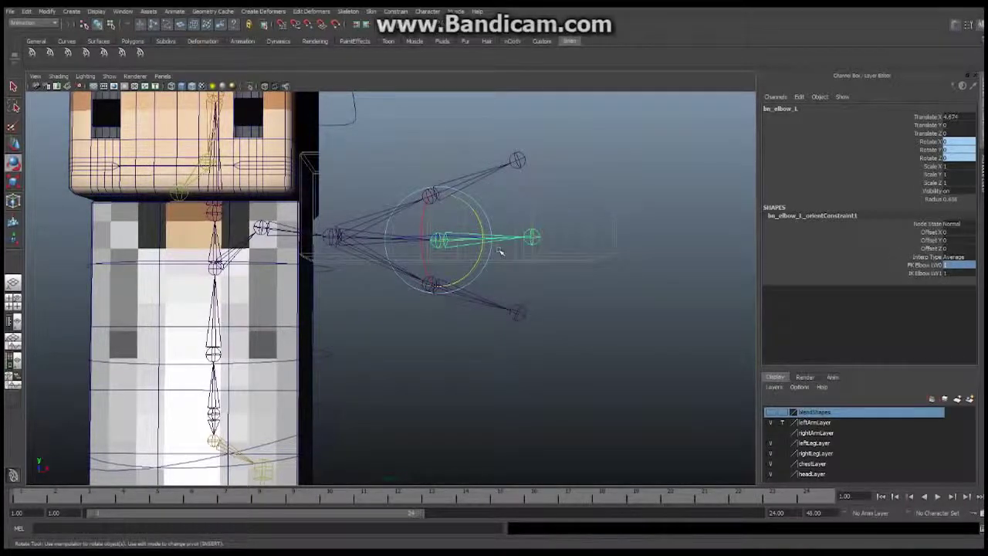
Step: Select bx_Root at the base of the spine and make the skeleton assume its preferred angle
middle_click_drag(474, 284, 525, 260, "alt")
middle_click_drag(447, 273, 432, 295, "alt")
right_click_drag(432, 296, 518, 244, "alt")
mouse_move(518, 244)
middle_mouse_down("alt")
mouse_move(513, 255)
mouse_move(528, 242)
middle_mouse_up("alt")
middle_click_drag(304, 301, 353, 146, "alt")
right_click_drag(339, 344, 301, 320, "alt")
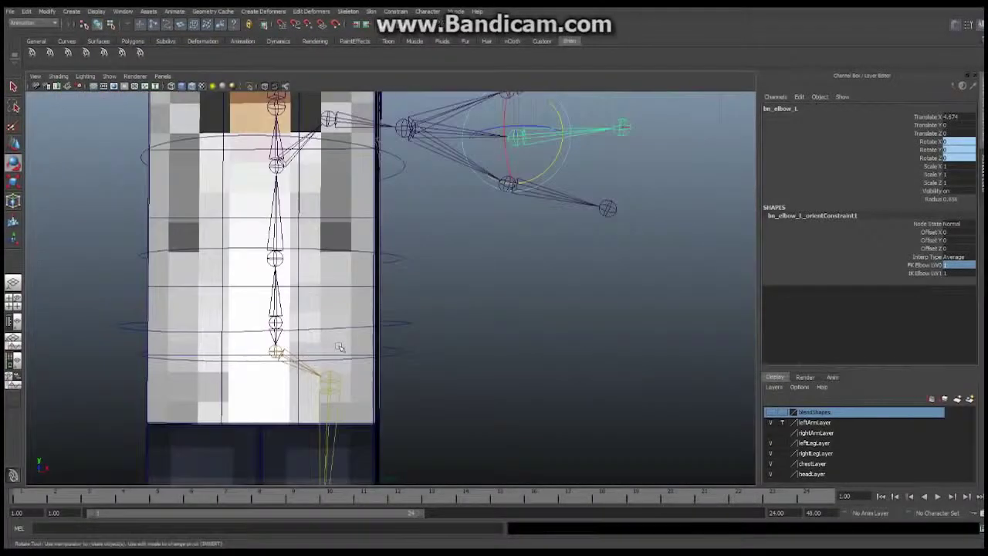
left_click(278, 323)
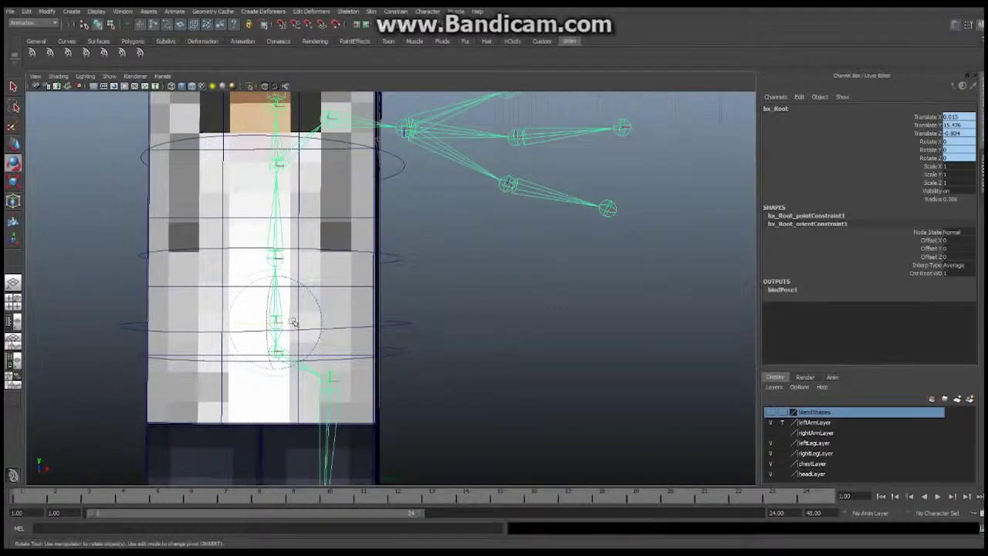
right_click(278, 322)
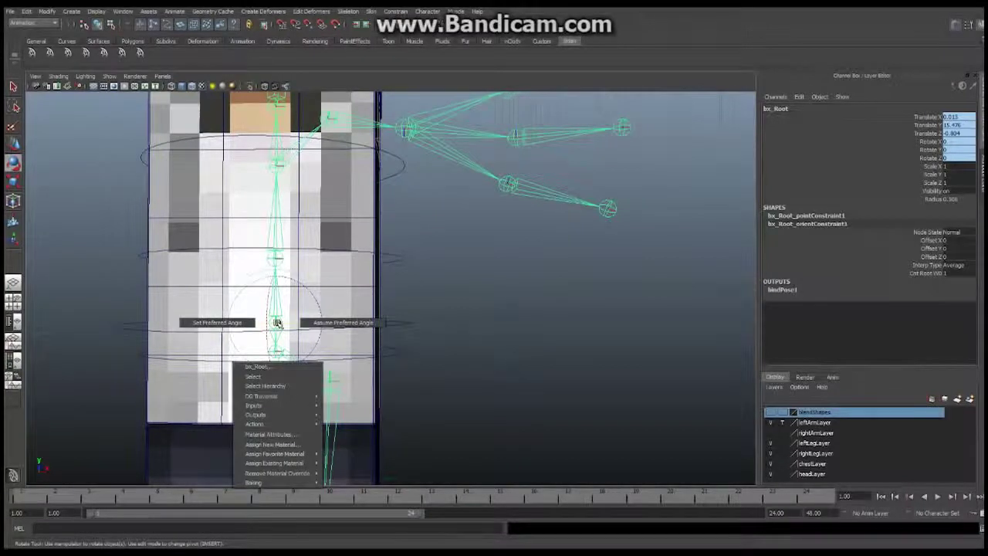
left_click(333, 322)
Step: Hide the polygon meshes in the viewport so only the joints and control curves are displayed
mouse_move(447, 231)
left_mouse_down("alt")
mouse_move(397, 249)
mouse_move(440, 269)
mouse_move(382, 242)
mouse_move(450, 263)
mouse_move(448, 224)
left_mouse_up("alt")
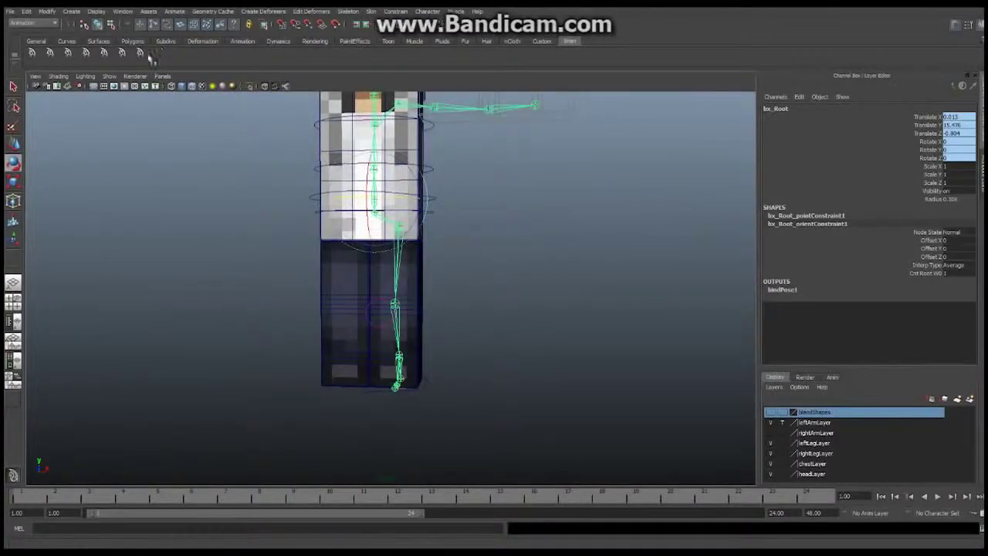
left_click(109, 76)
left_click(130, 143)
left_click_drag(415, 208, 395, 229, "alt")
left_click_drag(609, 202, 475, 191, "alt")
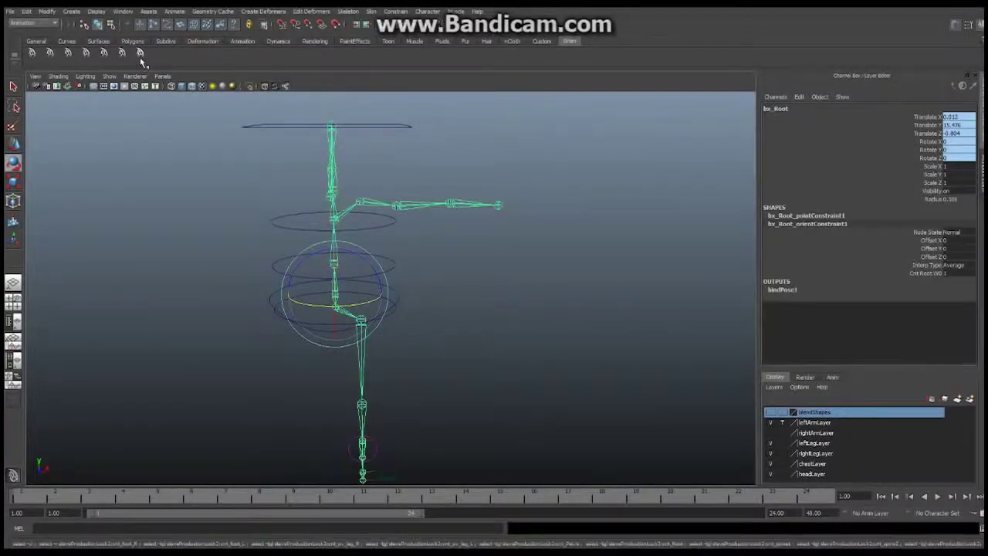
Step: Create a NURBS circle at the origin near the character's feet
left_click(70, 12)
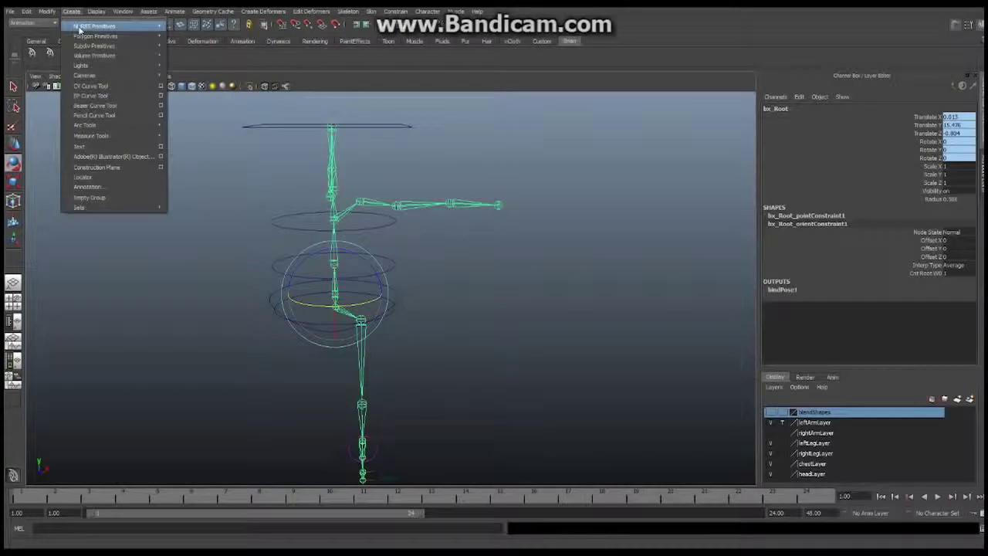
mouse_move(85, 25)
left_click(193, 91)
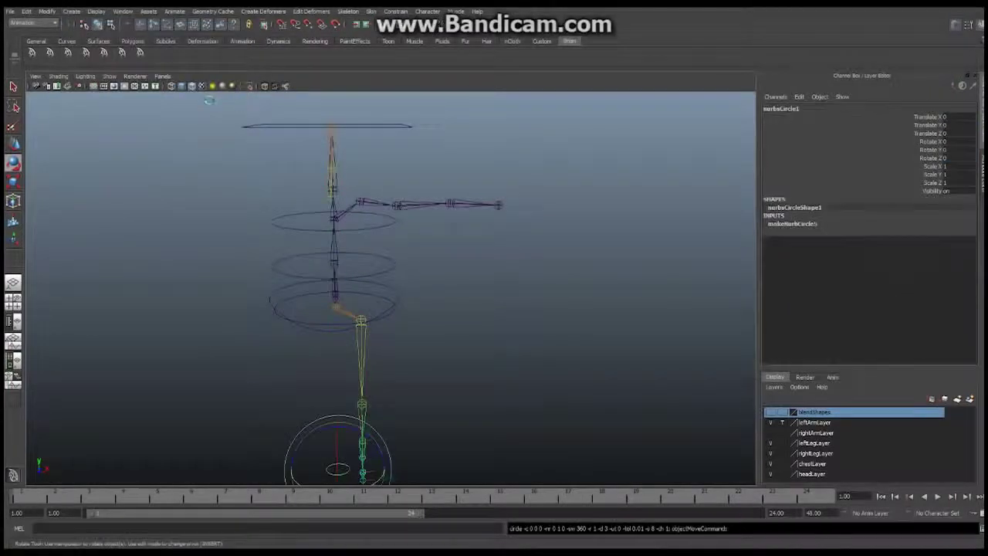
left_click_drag(427, 341, 301, 329, "alt")
right_click_drag(302, 329, 321, 331, "alt")
middle_click_drag(287, 342, 286, 335, "alt")
Step: Select the new NURBS circle and rename it cnt_Hand_L
left_click(186, 285)
left_click(392, 351)
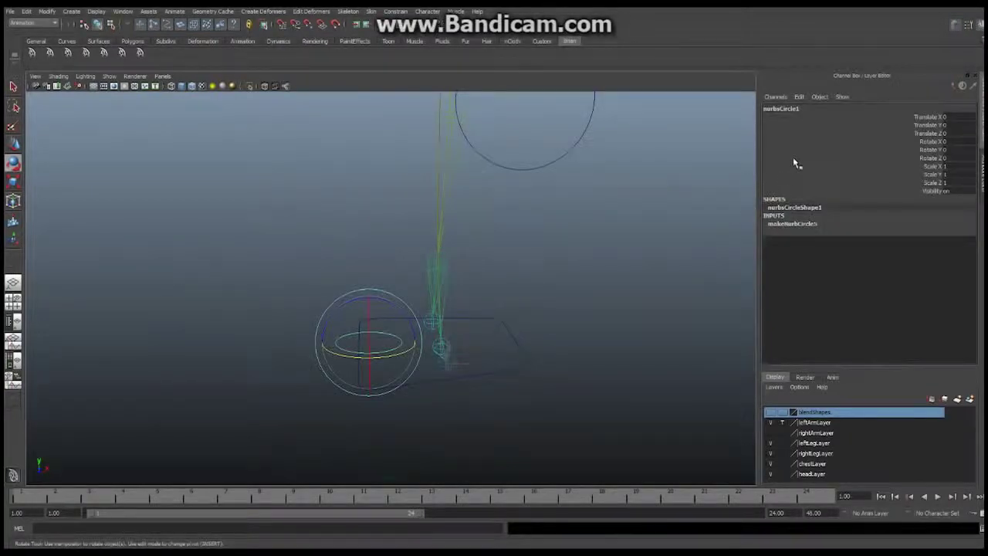
double_click(795, 111)
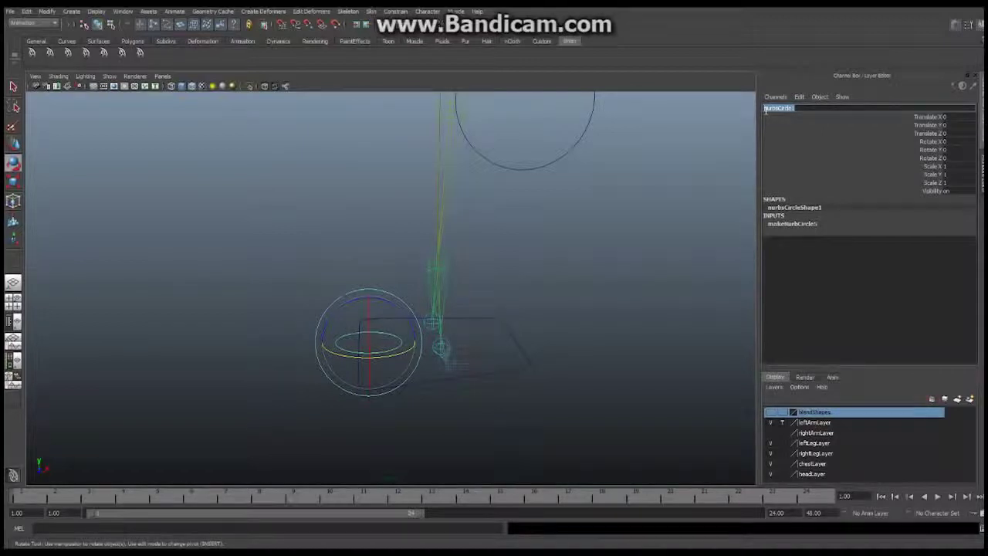
key("BackSpace")
type("cnt_Hand_L")
key("Return")
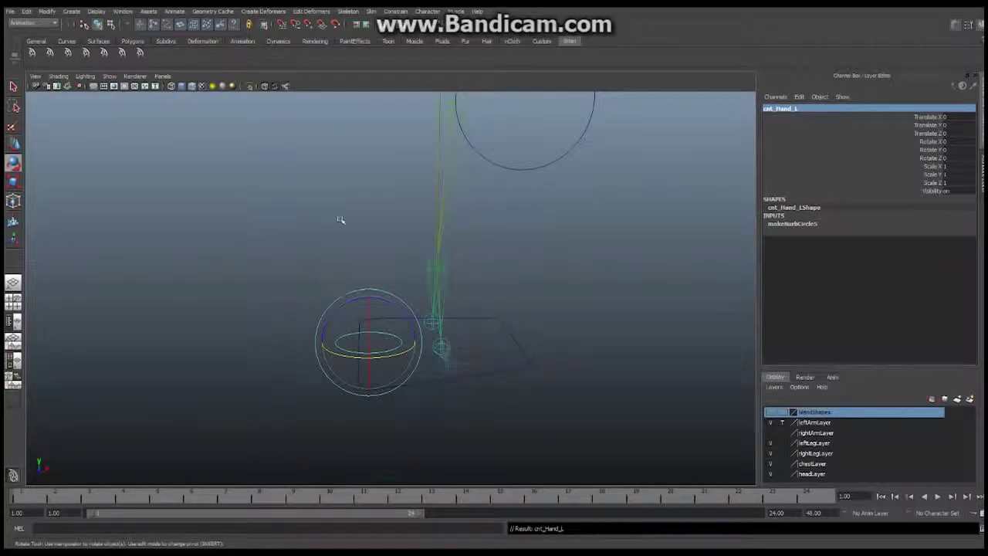
Step: Add a keyable float attribute named IK_FK to cnt_Hand_L with minimum 0 and maximum 1
left_click(48, 11)
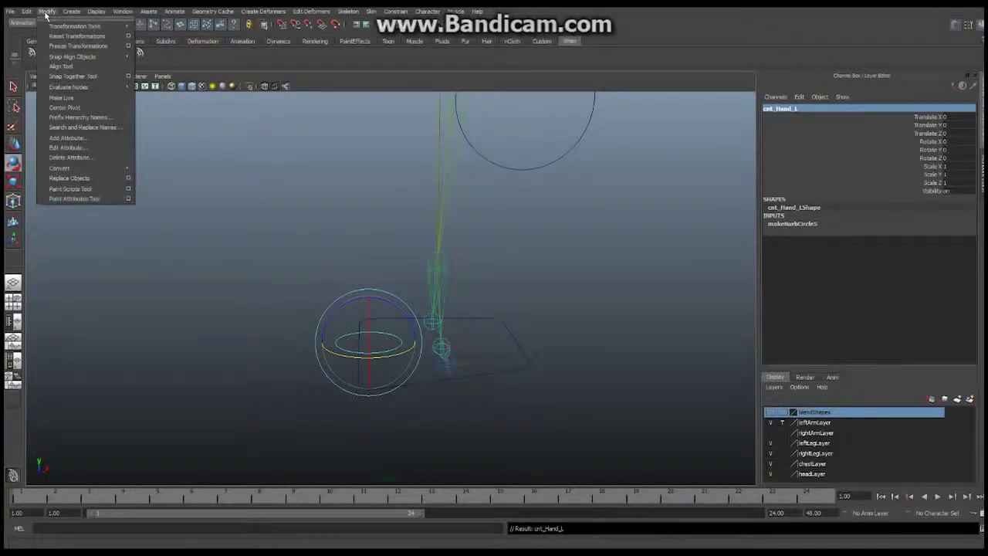
left_click(68, 138)
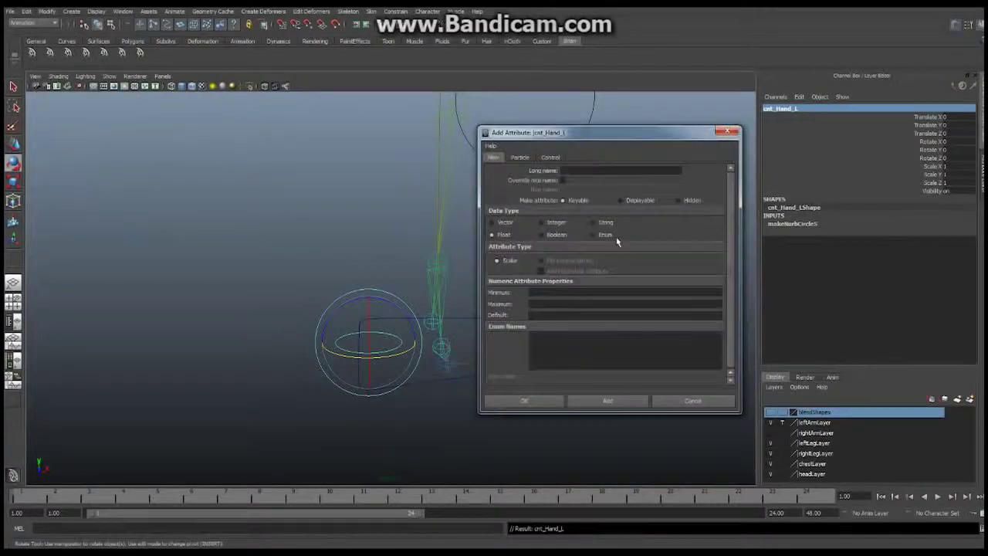
left_click(583, 170)
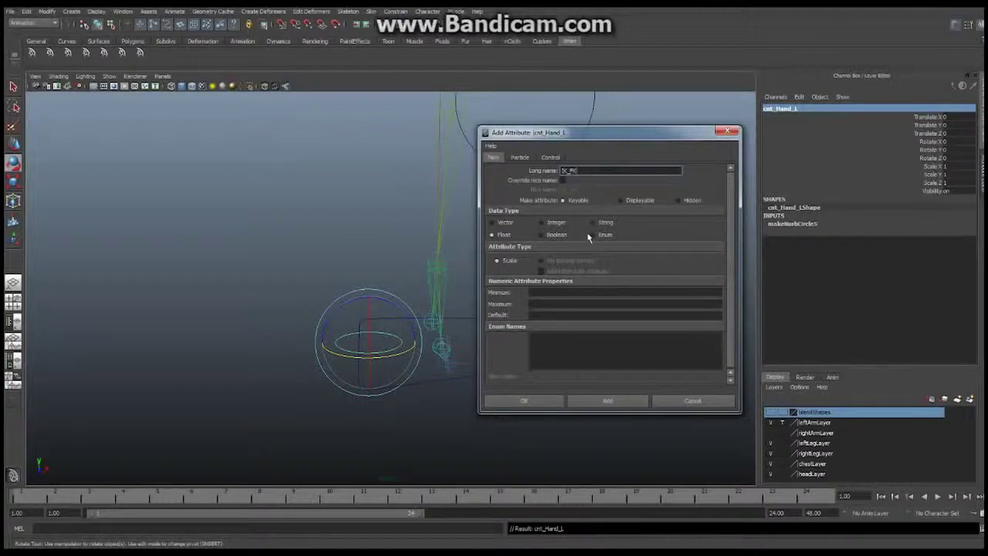
left_click(541, 293)
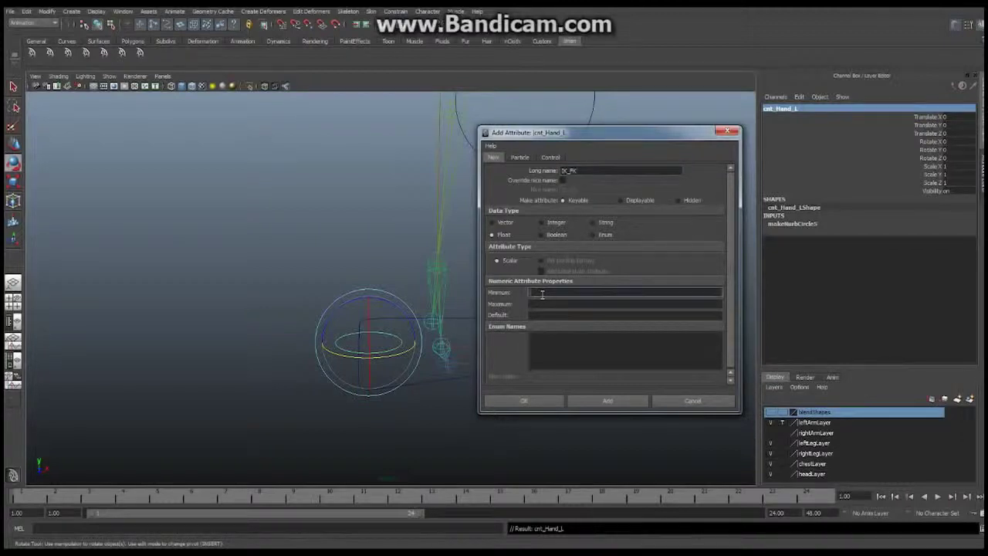
type("0")
left_click(538, 303)
type("1")
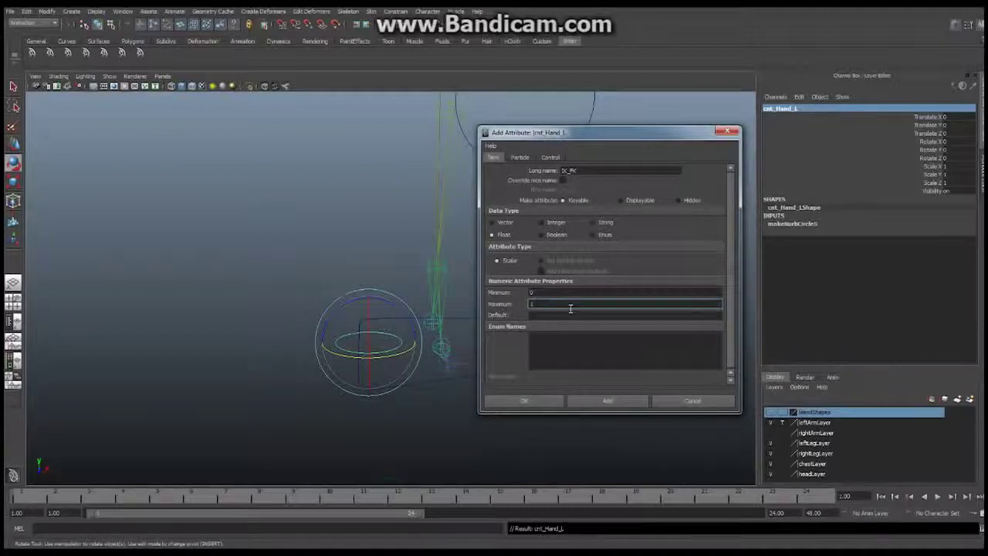
type("1")
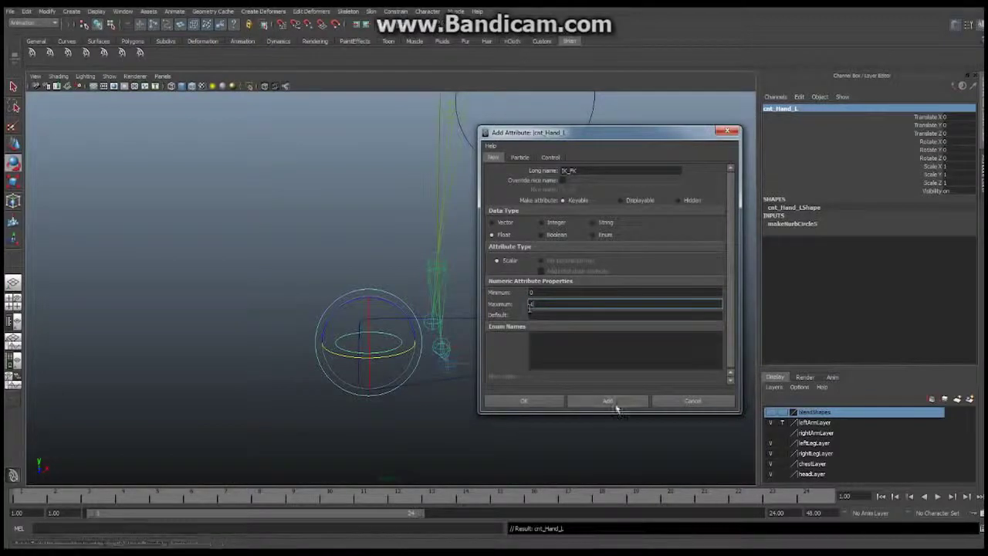
left_click(539, 403)
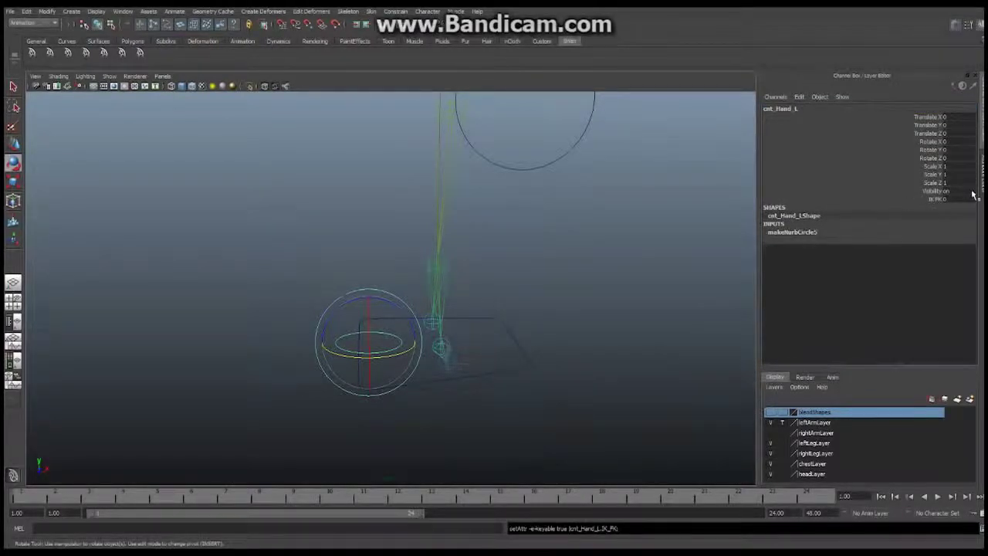
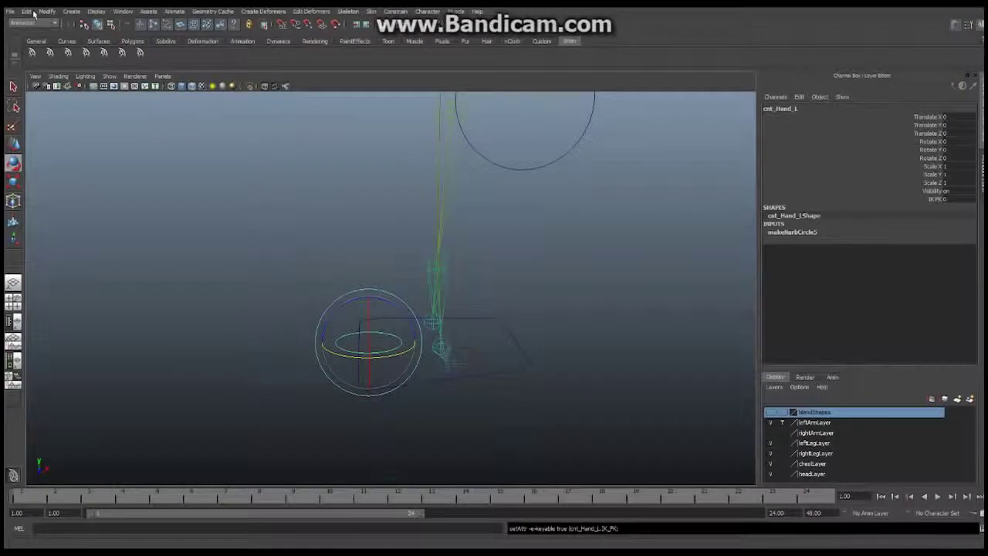
Step: Group the cnt_Hand_L control and rename the new group adj_Hand_L
left_click(29, 11)
left_click(62, 266)
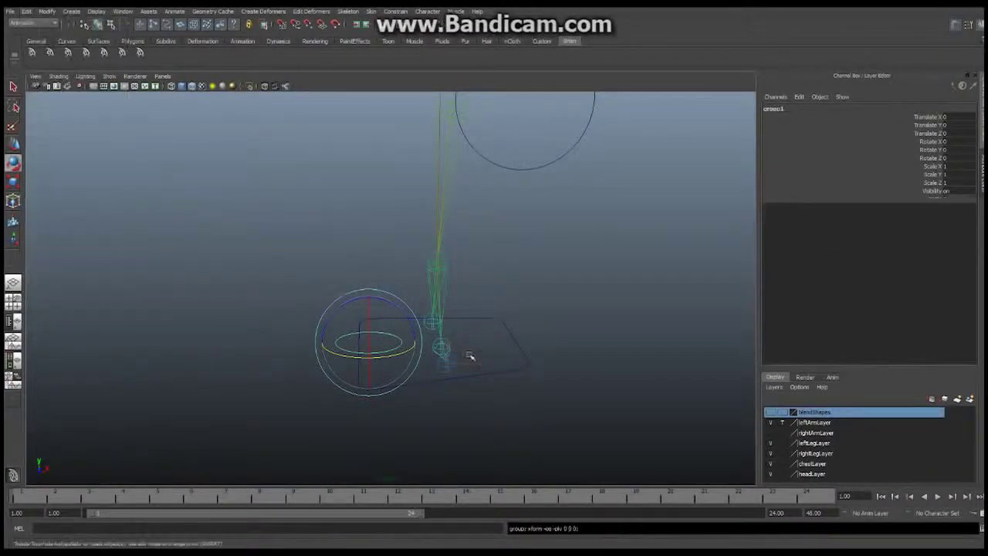
double_click(772, 109)
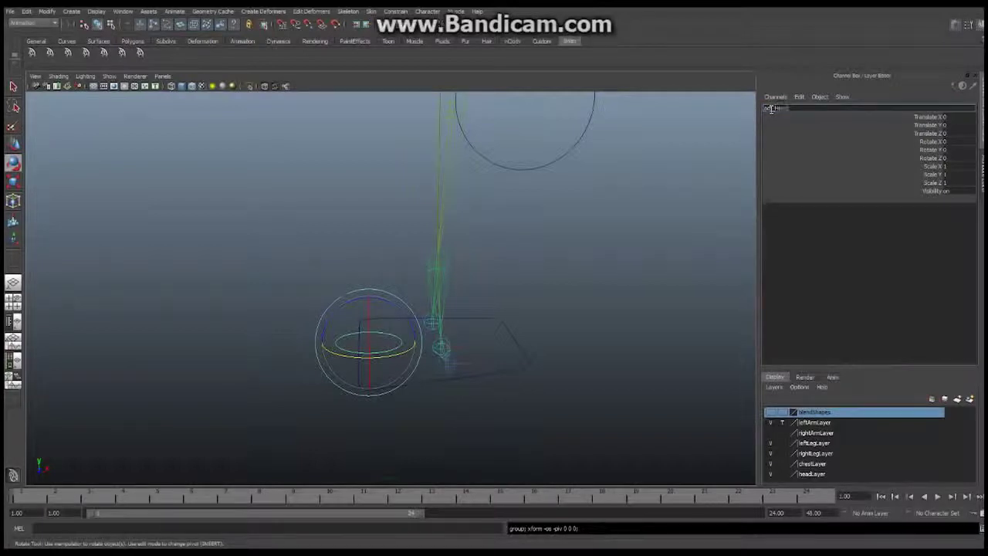
key("Return")
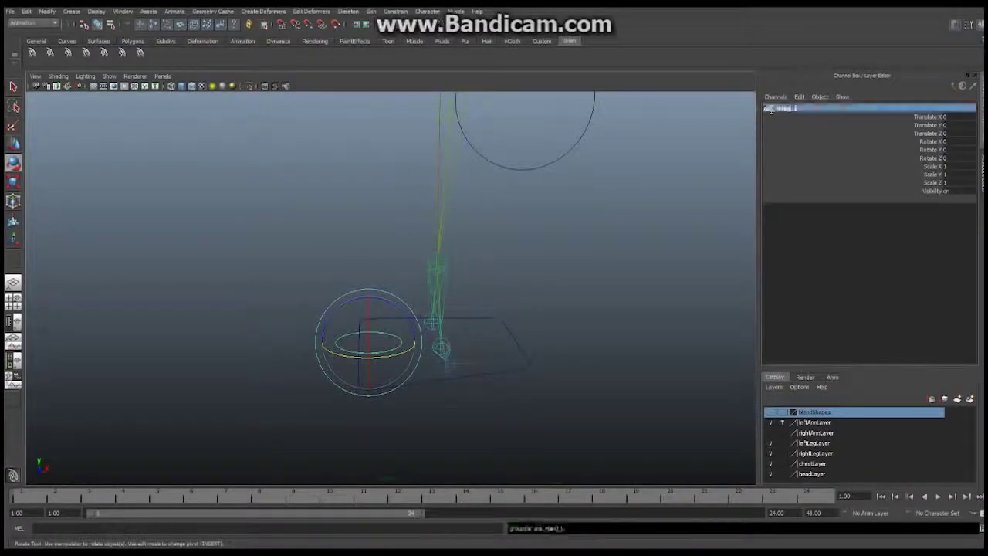
Step: Move the adj_Hand_L group onto the wrist joint at the end of the left arm chain
left_click_drag(558, 161, 477, 216, "alt")
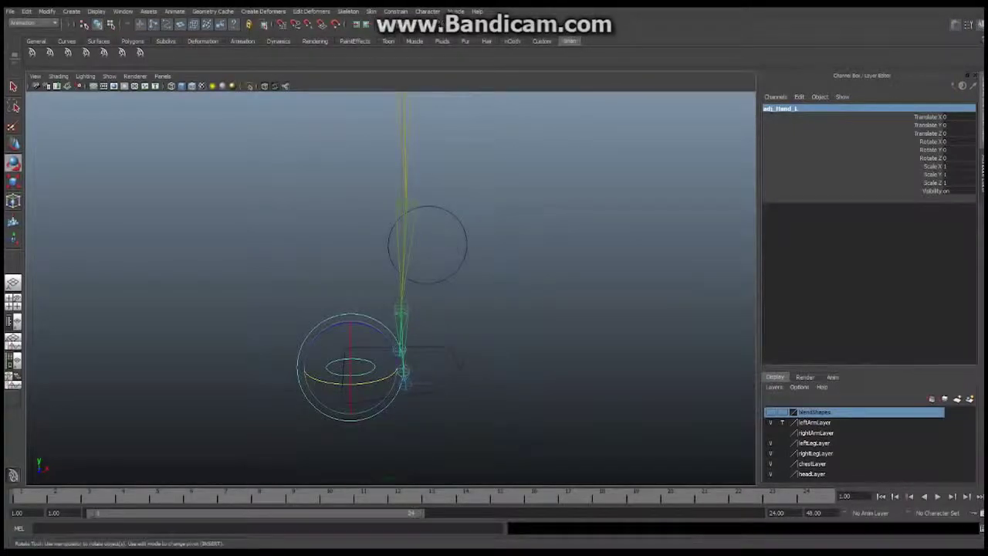
key("alt+Tab")
left_click_drag(573, 60, 120, 36)
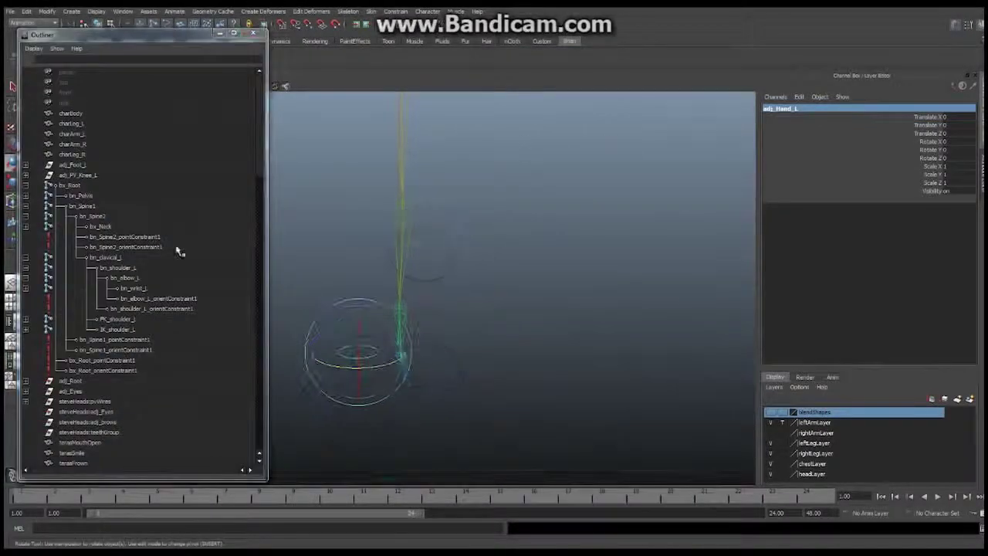
left_click_drag(259, 139, 259, 208)
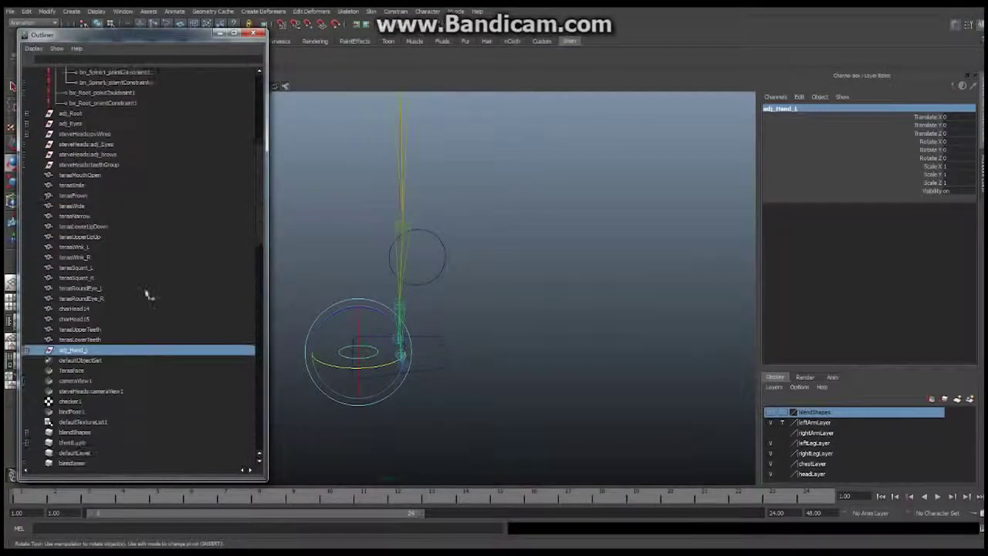
middle_click_drag(500, 179, 531, 256, "alt")
right_click_drag(579, 236, 450, 216, "alt")
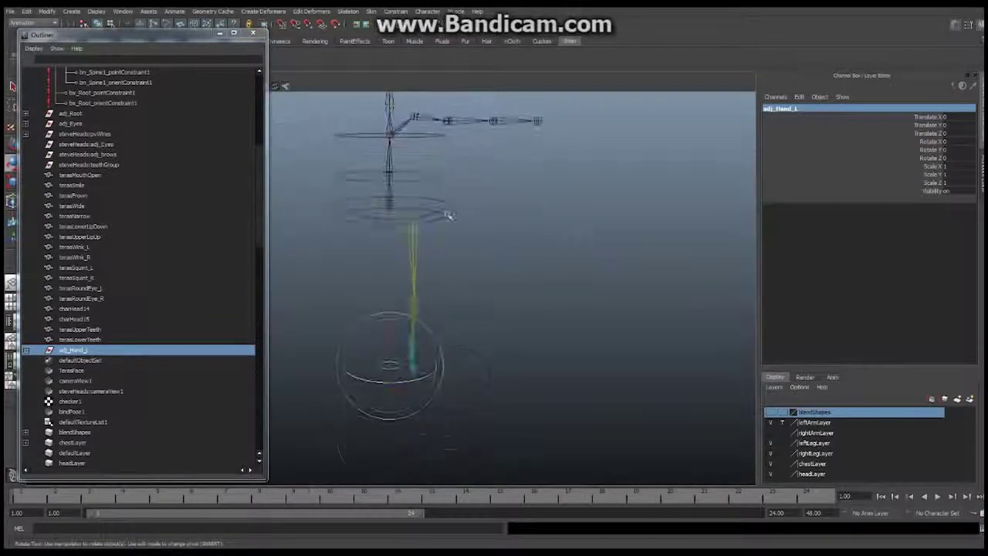
middle_click_drag(450, 216, 473, 281, "alt")
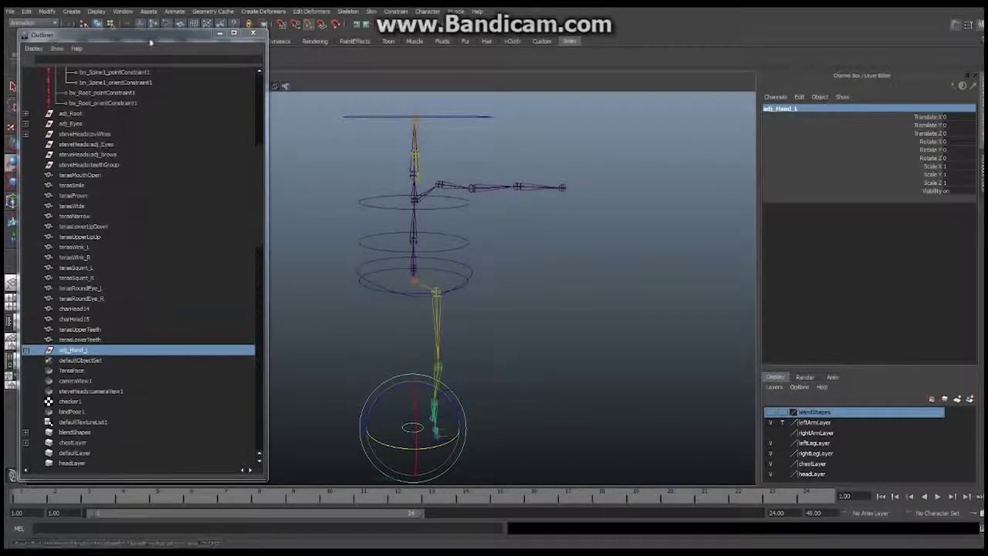
left_click_drag(148, 37, 221, 35)
key("w")
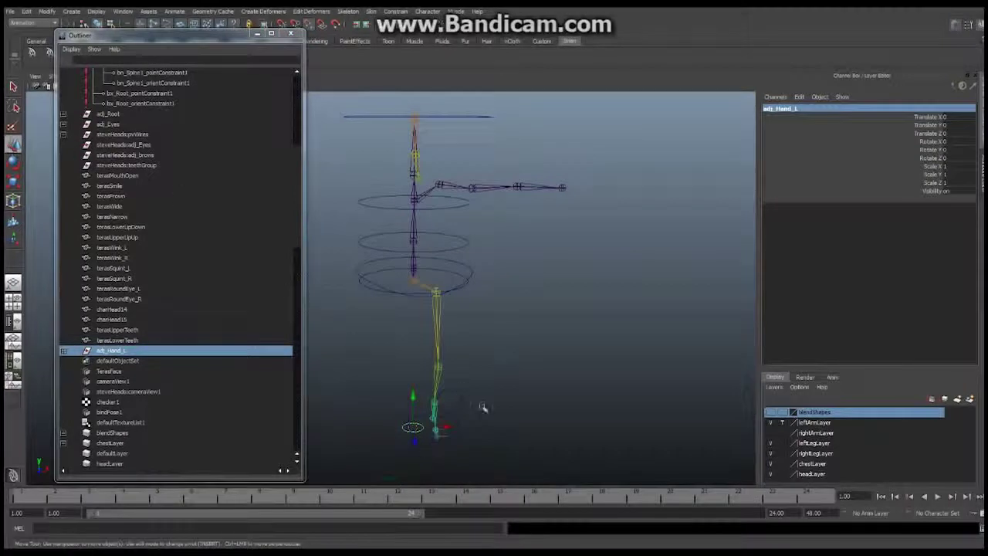
left_click_drag(414, 430, 551, 199)
middle_click_drag(564, 221, 486, 250, "alt")
left_click_drag(485, 249, 458, 269, "alt")
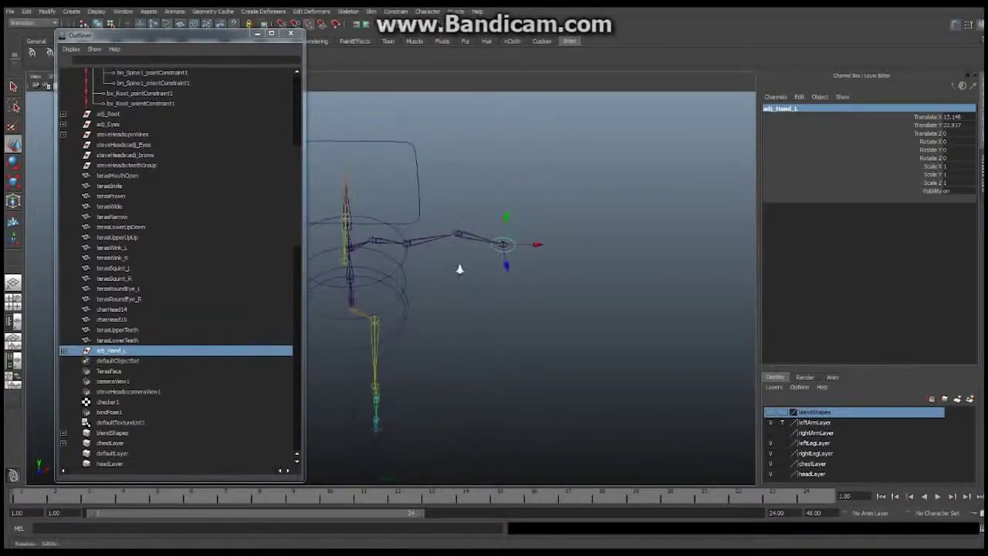
right_click_drag(459, 269, 588, 251, "alt")
left_click_drag(588, 251, 580, 245, "alt")
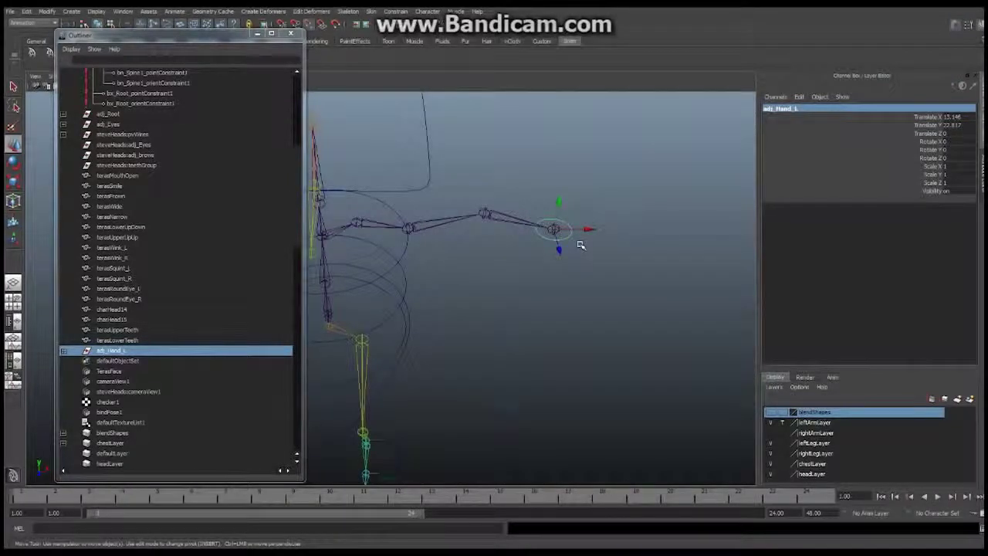
left_click(258, 34)
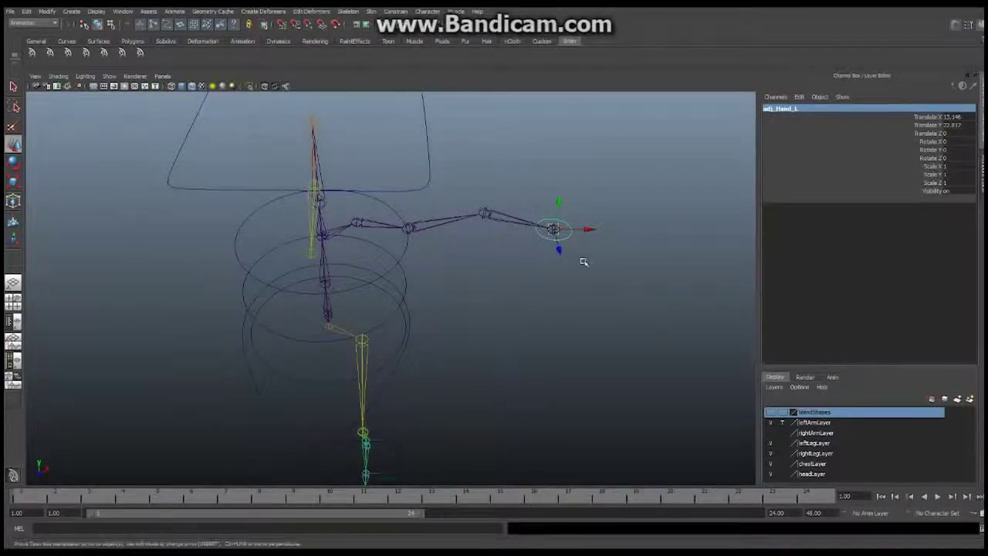
Step: Show the polygon meshes in the viewport and hide the joints to compare the hand control with the arm mesh
left_click_drag(511, 314, 509, 293, "alt")
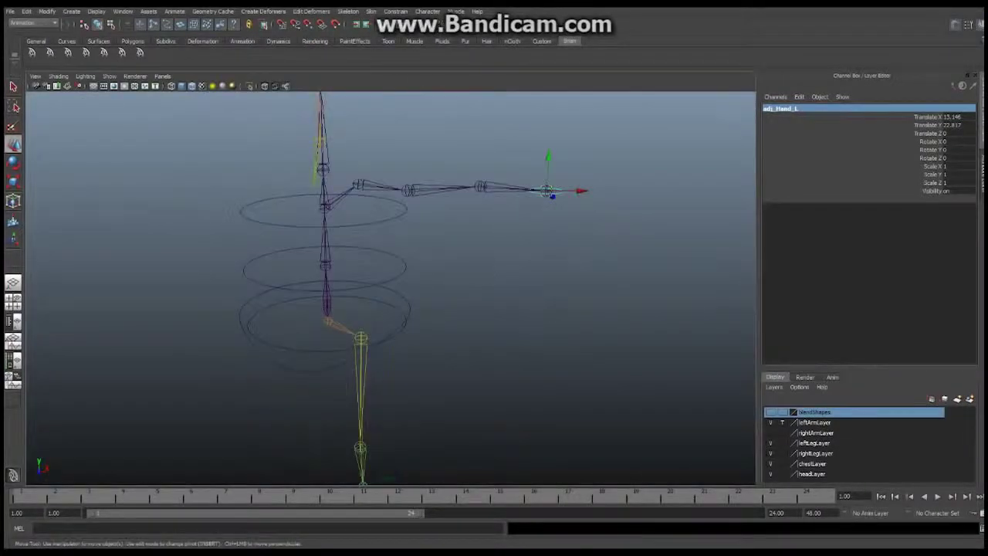
left_click(109, 75)
left_click(124, 142)
left_click_drag(498, 249, 354, 268, "alt")
left_click(109, 75)
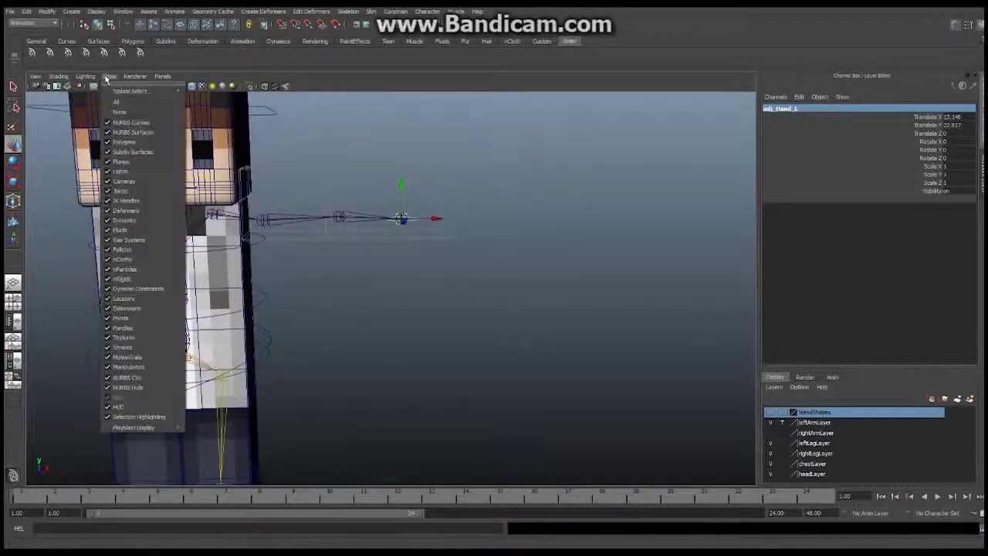
left_click(125, 192)
left_click_drag(425, 240, 450, 259, "alt")
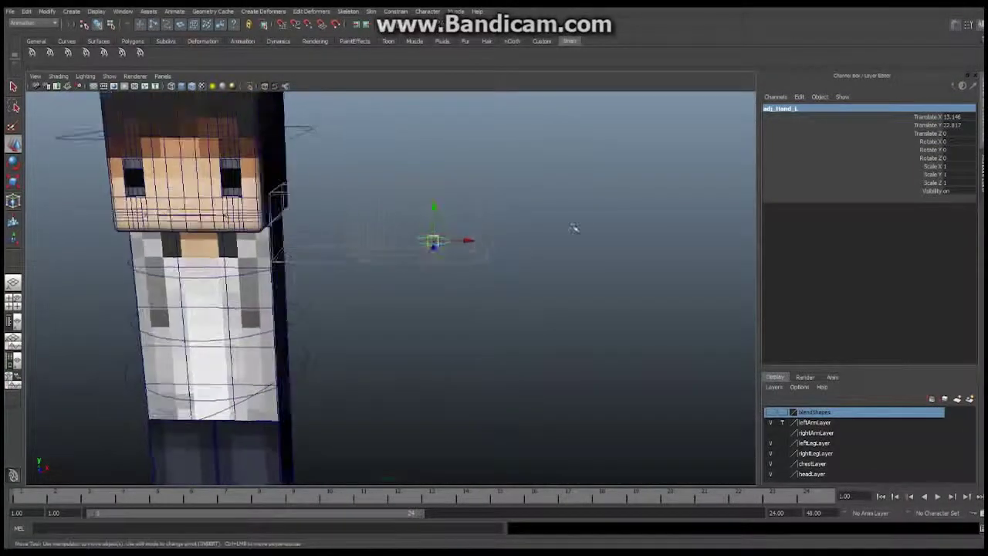
left_click_drag(491, 229, 426, 277, "alt")
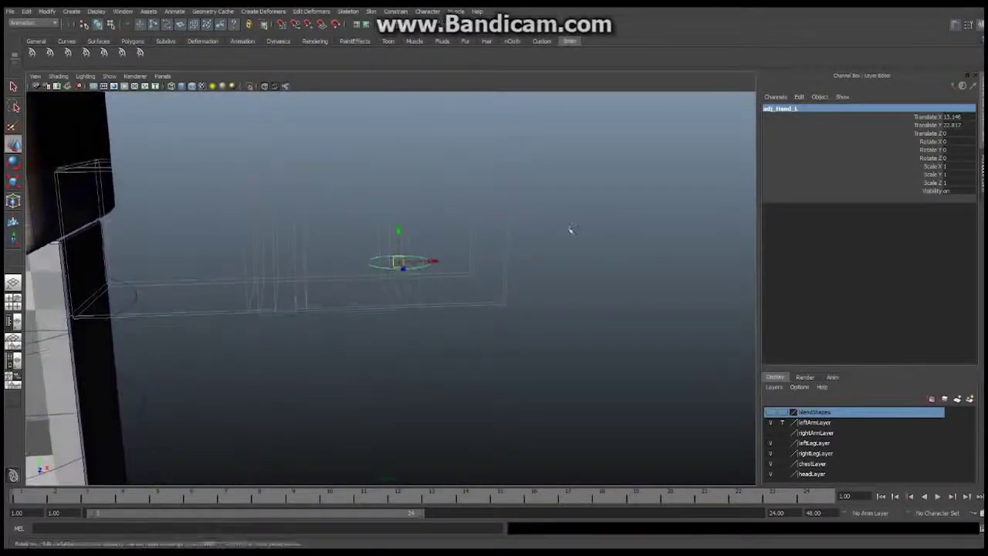
Step: Move all control vertices of the cnt_Hand_L circle outward along X, just beyond the end of the left arm mesh
left_click(569, 226)
left_click_drag(556, 229, 452, 242, "alt")
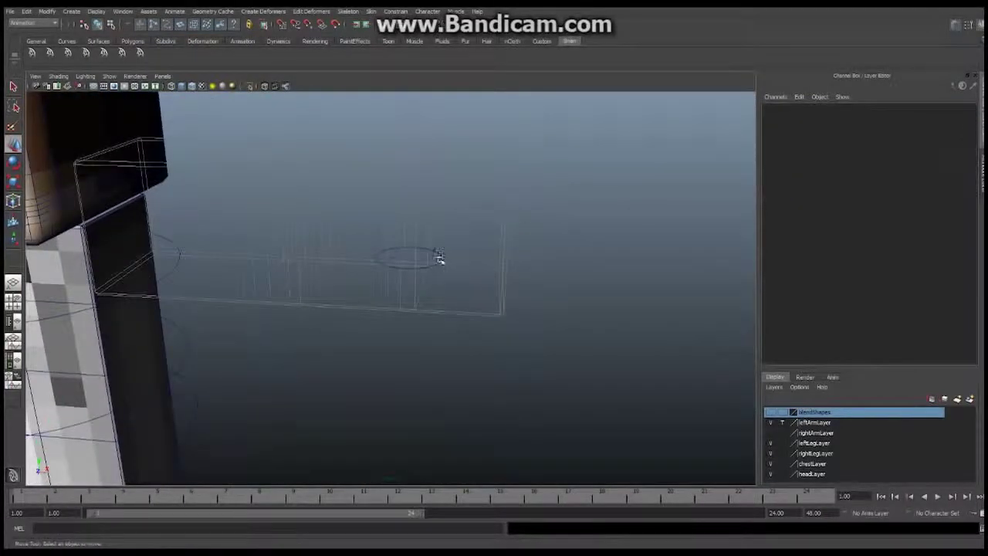
left_click(439, 259)
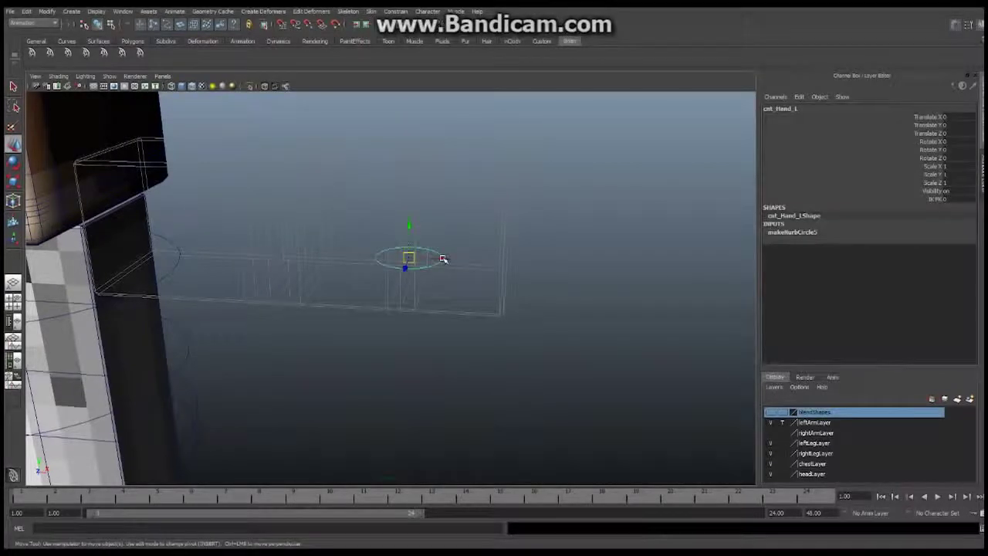
right_click_drag(439, 255, 402, 254)
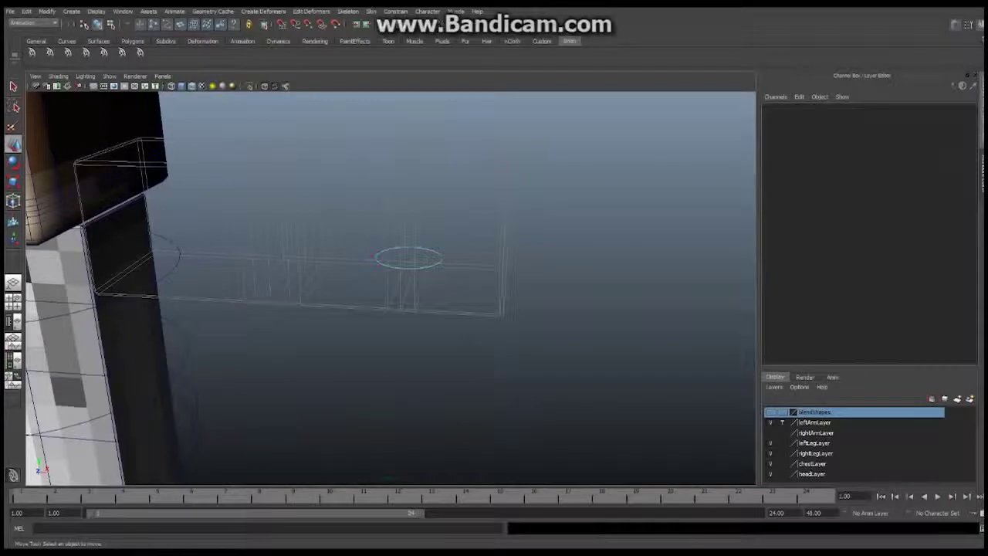
left_click_drag(472, 289, 470, 287)
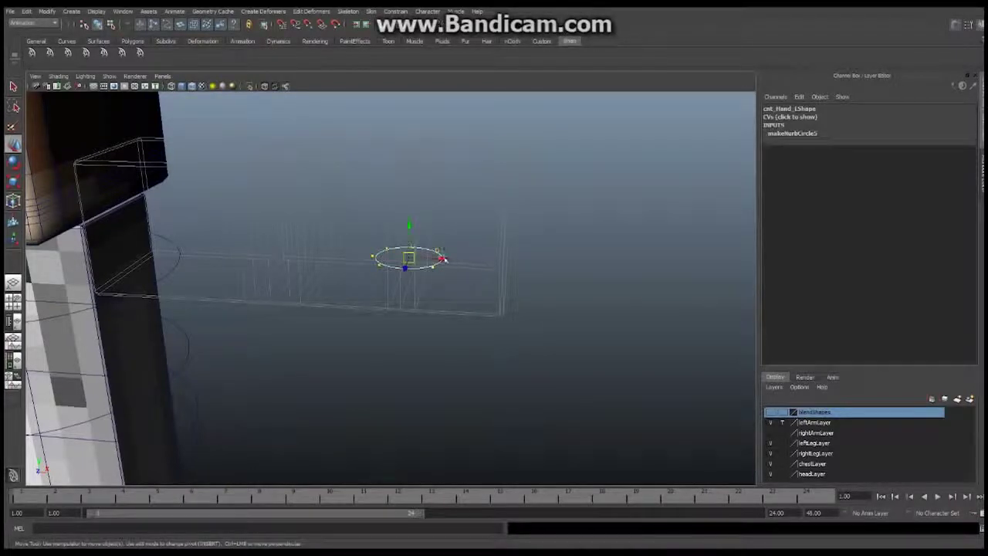
left_click_drag(441, 257, 565, 264)
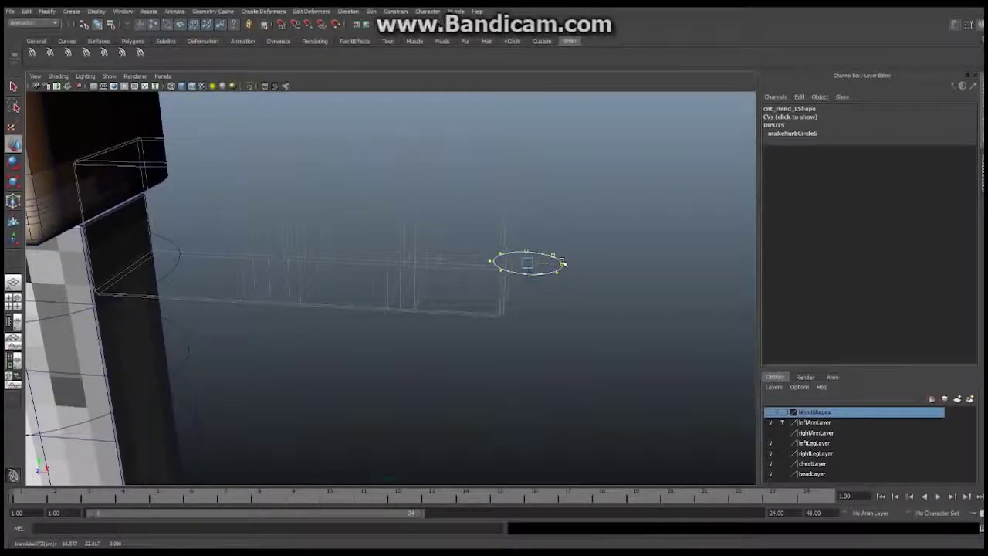
left_click_drag(440, 277, 513, 272, "alt")
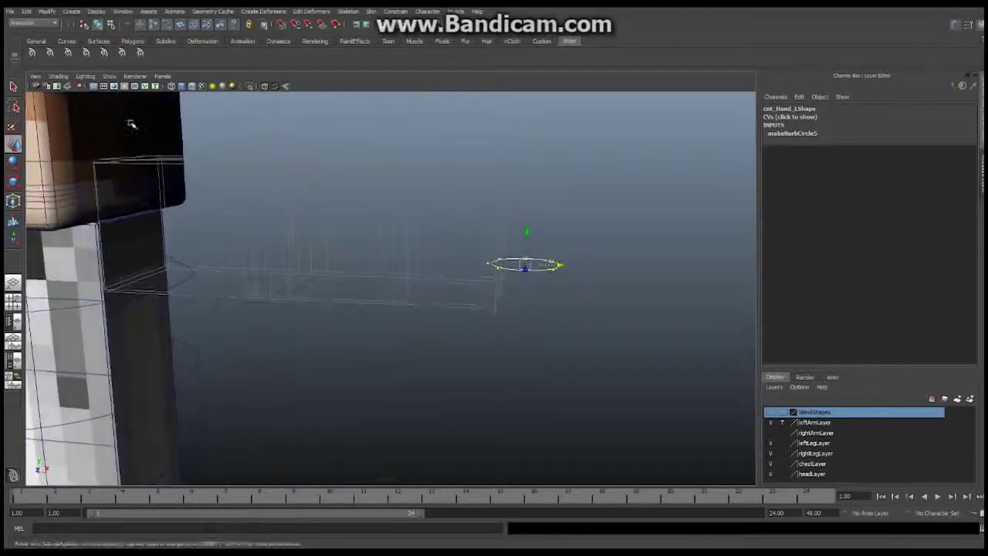
Step: Leave component editing and reselect the cnt_Hand_L control as an object
middle_click_drag(160, 137, 165, 148, "alt")
left_click(187, 147)
left_click_drag(499, 292, 433, 266, "alt")
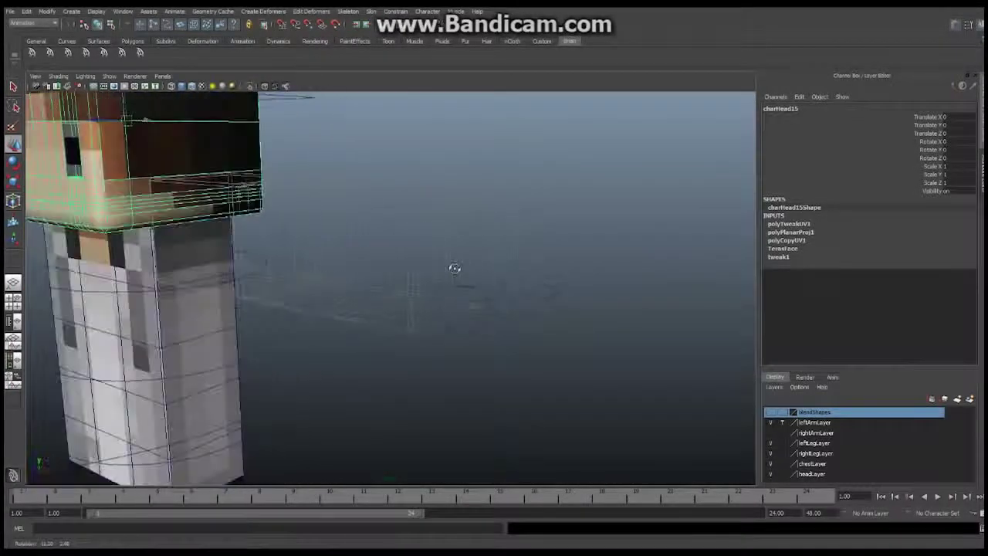
left_click(504, 295)
left_click_drag(502, 292, 364, 265, "alt")
key("w")
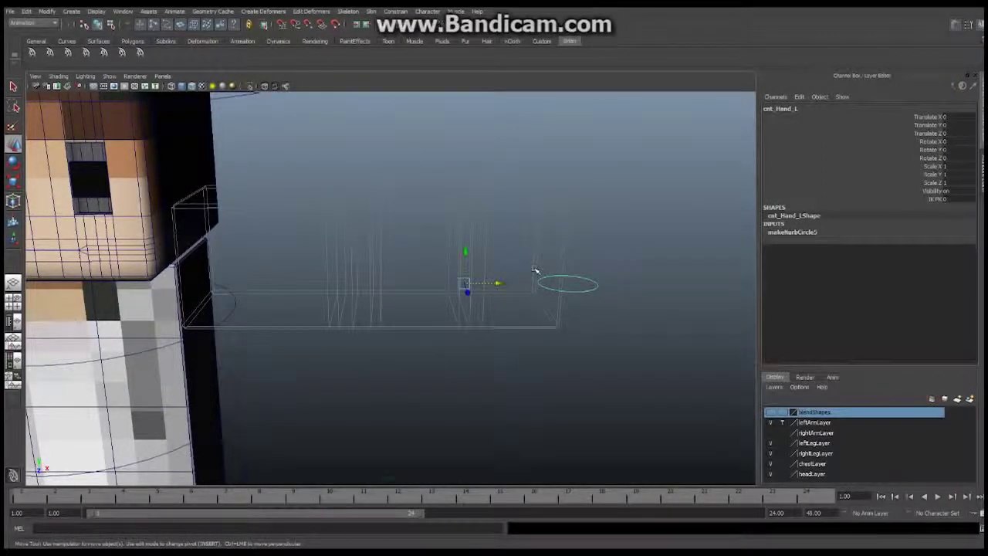
left_click_drag(535, 270, 421, 270, "alt")
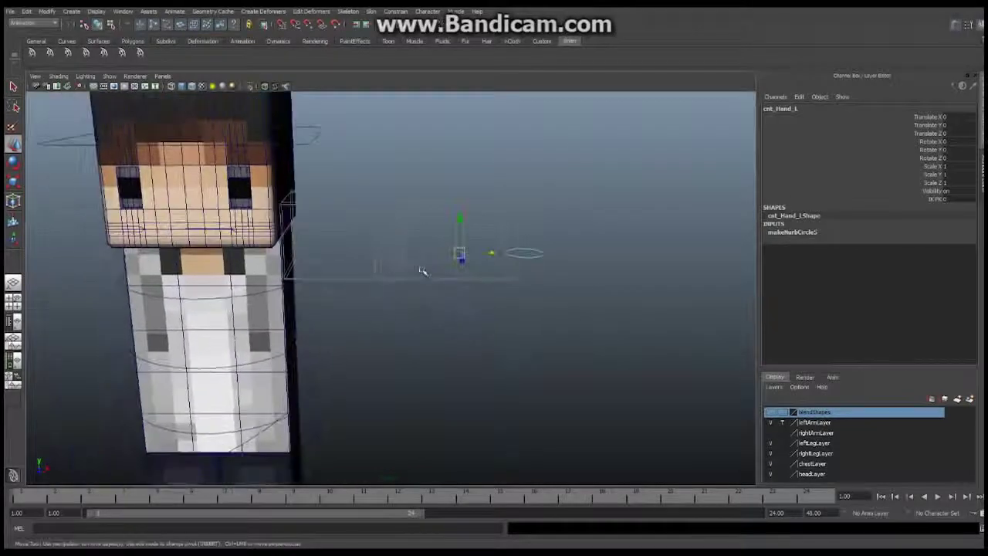
Step: Show the joints in the viewport together with the character meshes
left_click(110, 76)
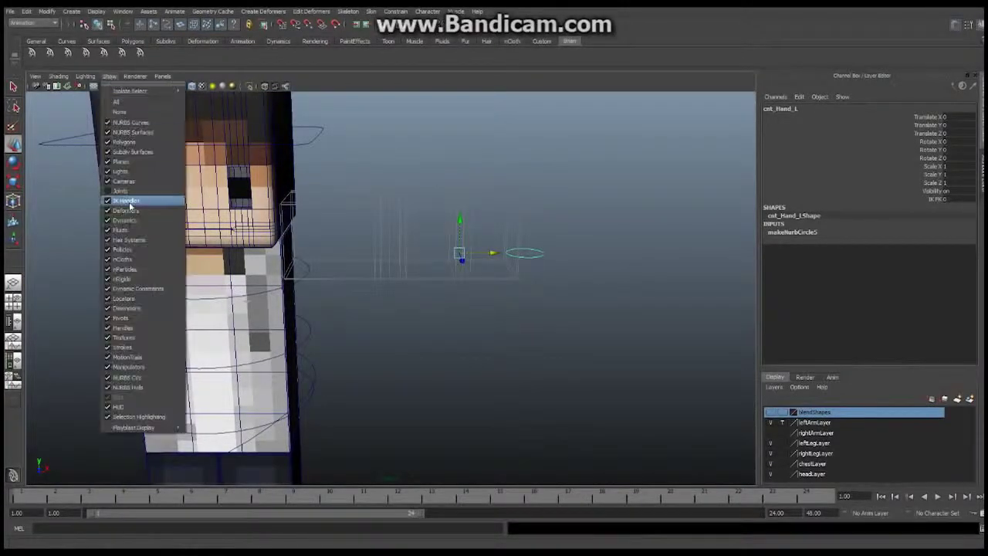
left_click(121, 190)
left_click_drag(450, 360, 351, 451, "alt")
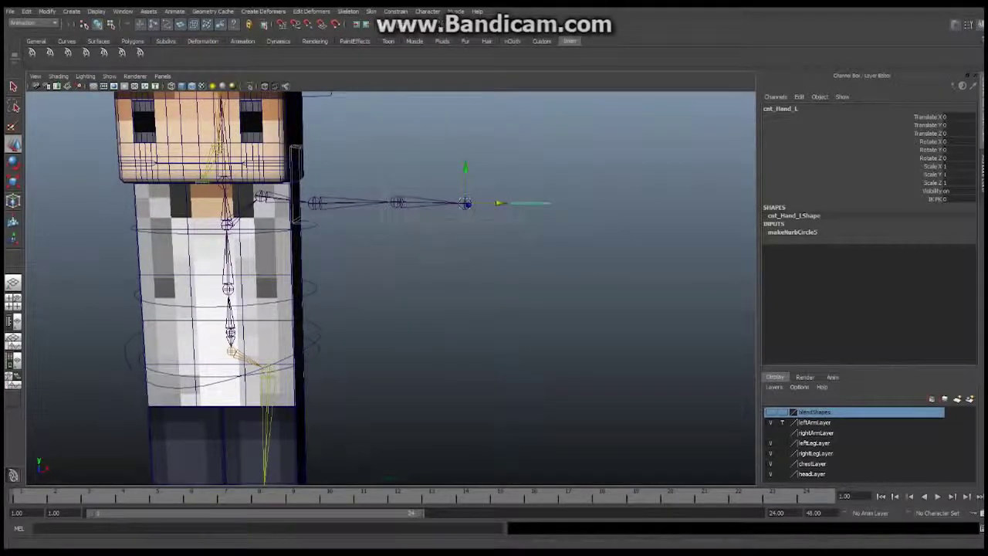
Step: Point-constrain and orient-constrain the adj_Hand_L group to the bn_wrist_L joint
key("alt+Tab")
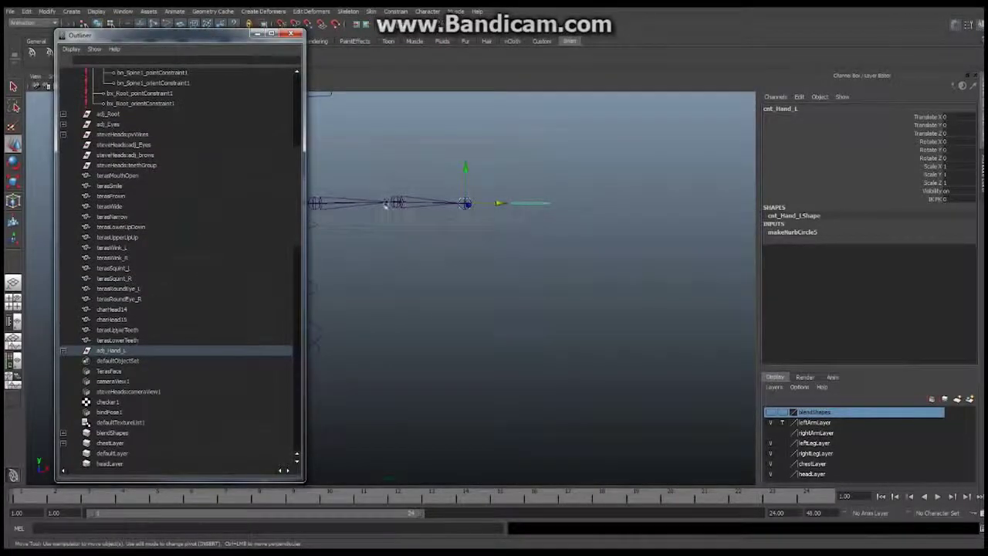
left_click(396, 203)
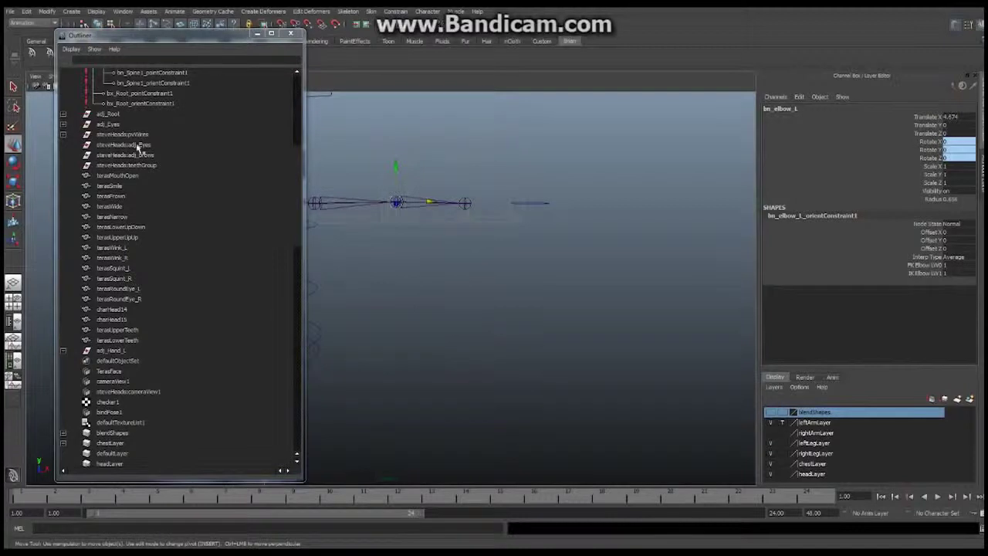
key("f")
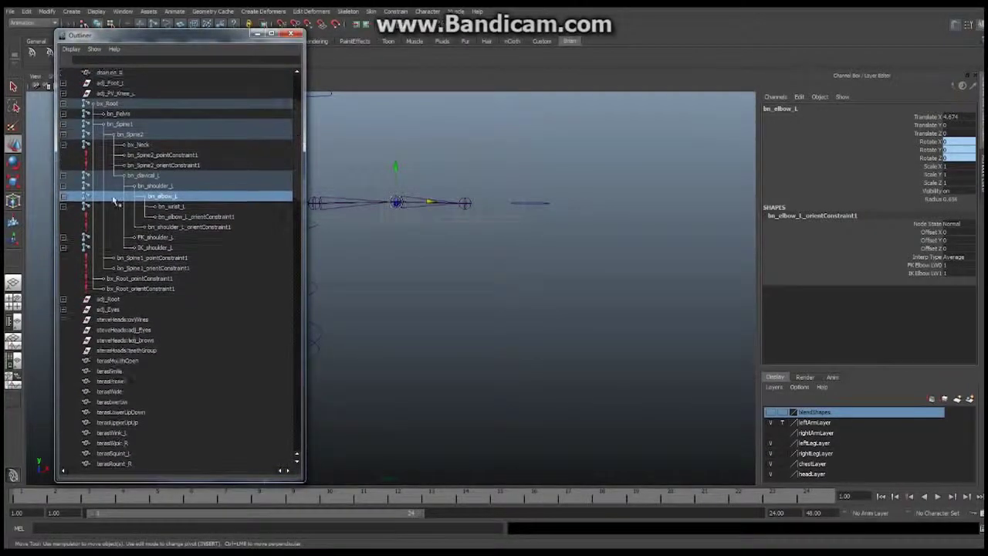
left_click(170, 208)
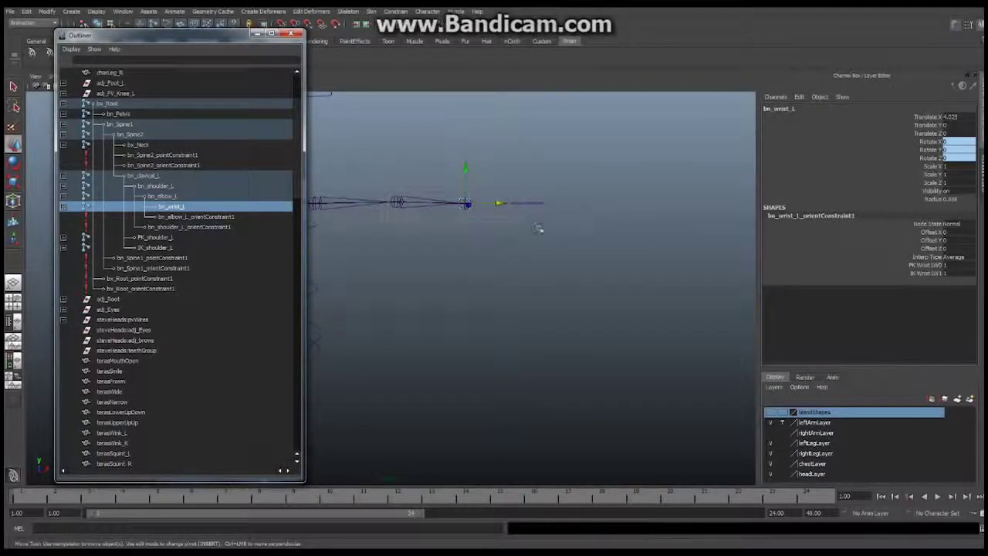
mouse_move(538, 228)
left_mouse_down("alt")
mouse_move(489, 257)
mouse_move(544, 239)
left_mouse_up("alt")
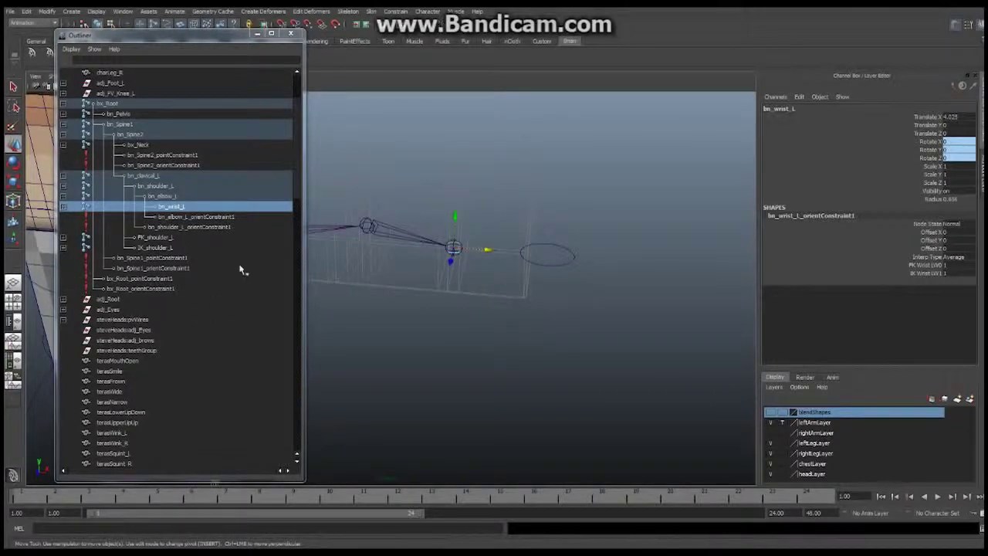
scroll(294, 126, "down", 4)
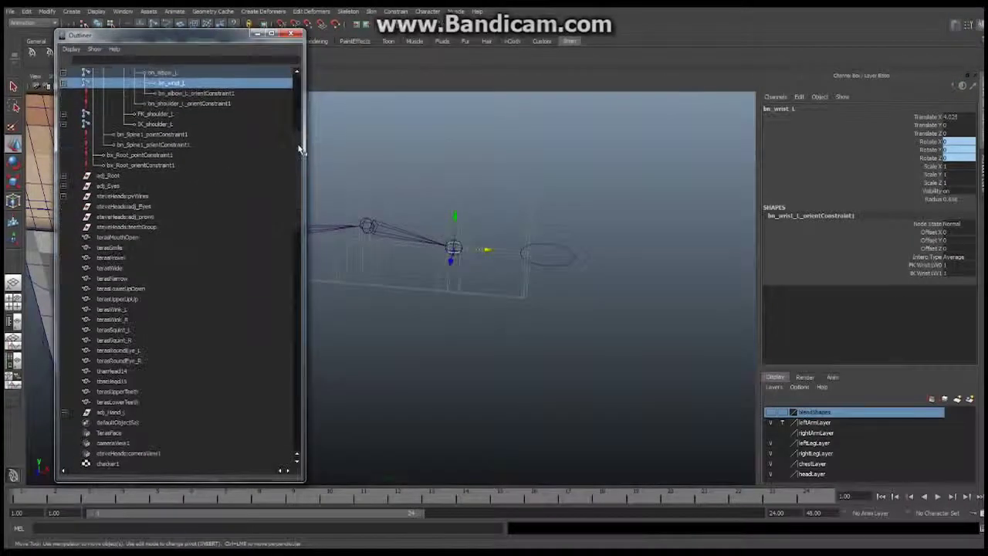
left_click(116, 413)
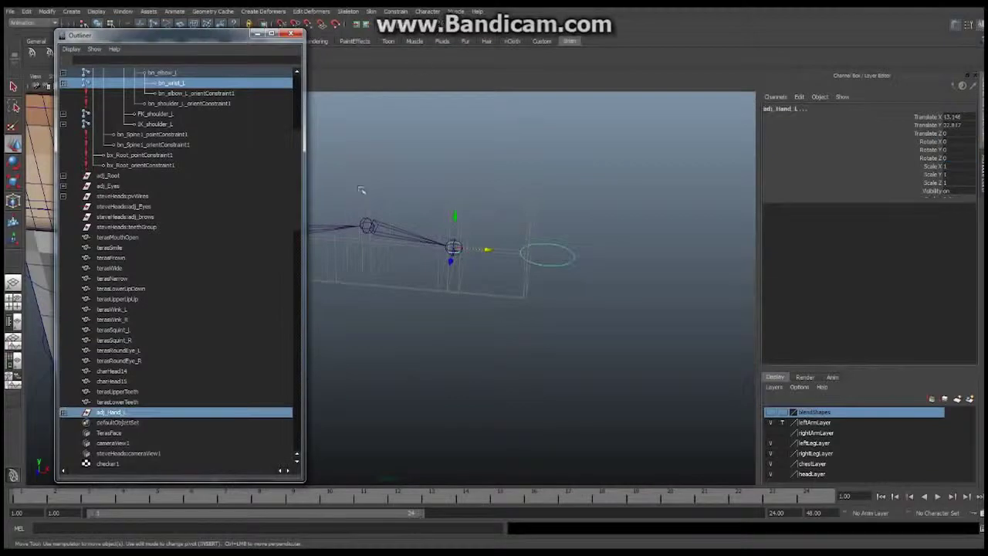
left_click(396, 12)
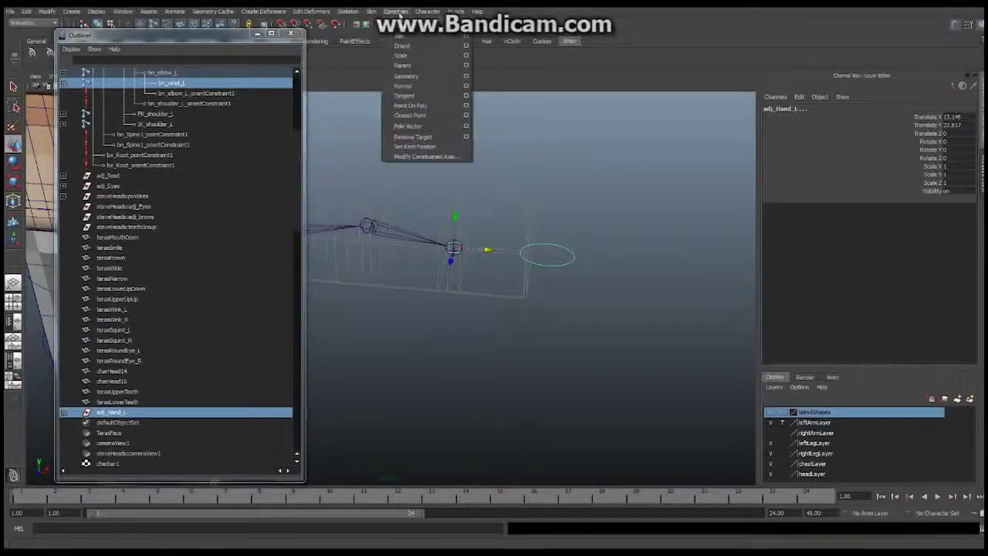
left_click(405, 38)
left_click(395, 12)
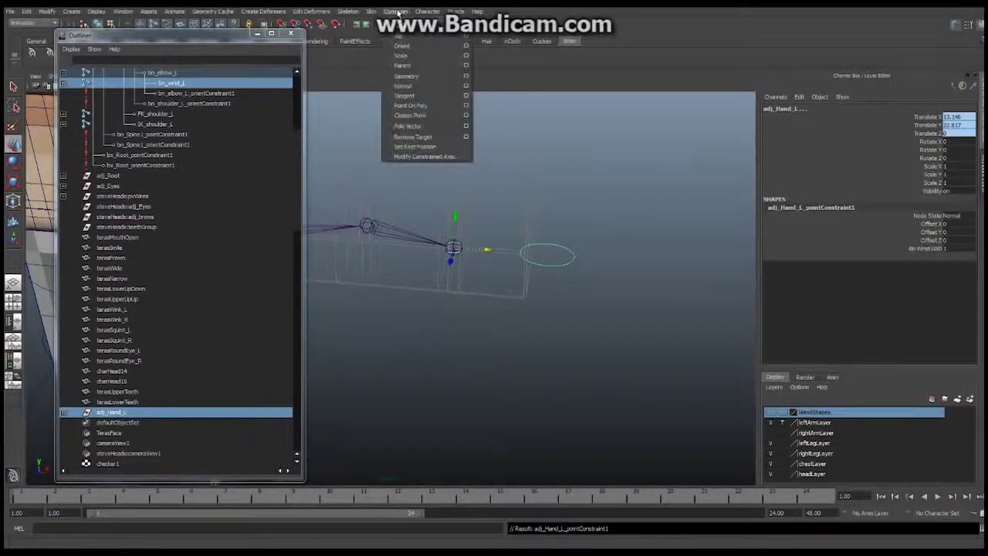
left_click(403, 56)
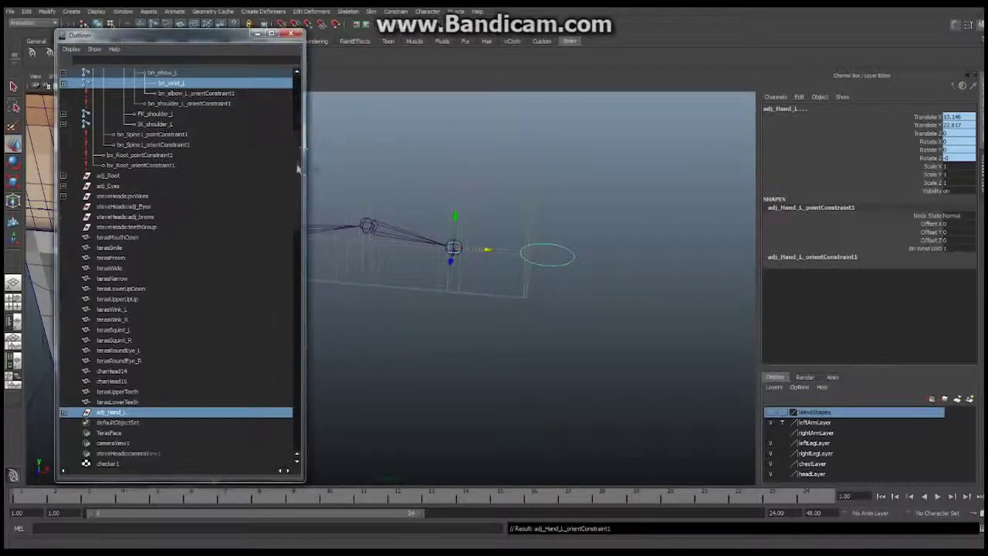
Step: Rotate the bn_shoulder_L joint to test whether the hand control follows the arm, and undo the rotation
scroll(301, 155, "up", 5)
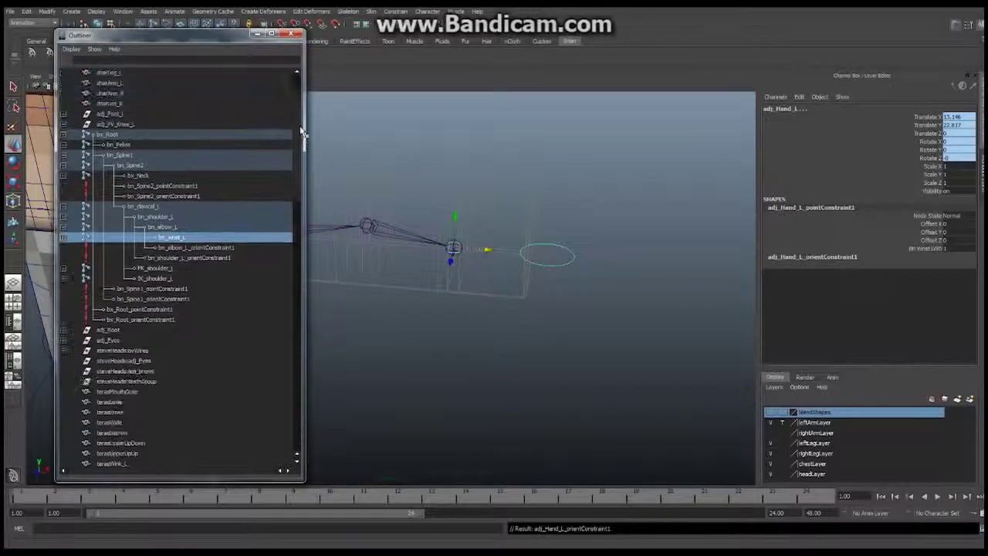
left_click(164, 217)
left_click(256, 35)
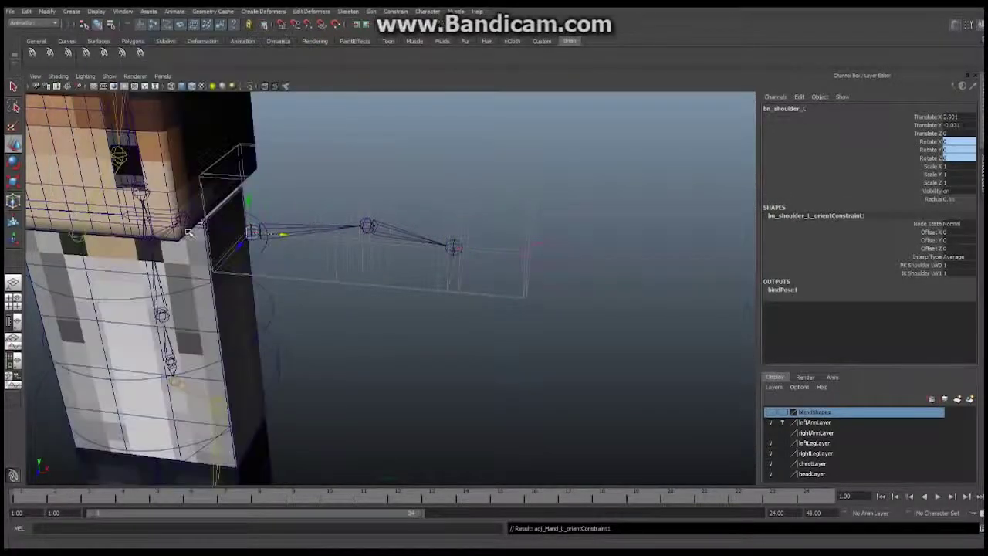
left_click(17, 166)
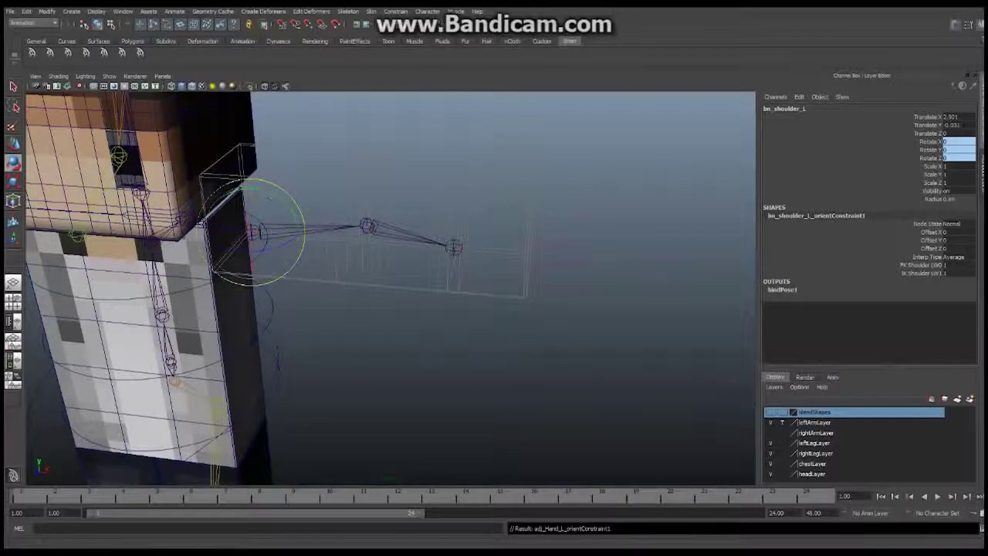
left_click_drag(274, 199, 244, 195)
left_click_drag(318, 230, 190, 218, "alt")
key("ctrl+z")
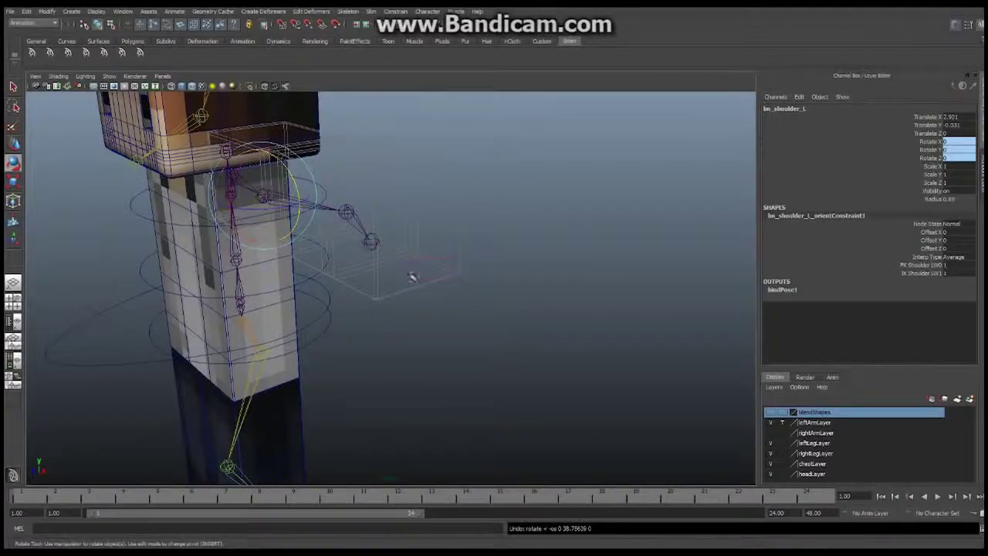
Step: Open Set Driven Key and load the cnt_Hand_L control as the driver
left_click_drag(279, 276, 396, 250, "alt")
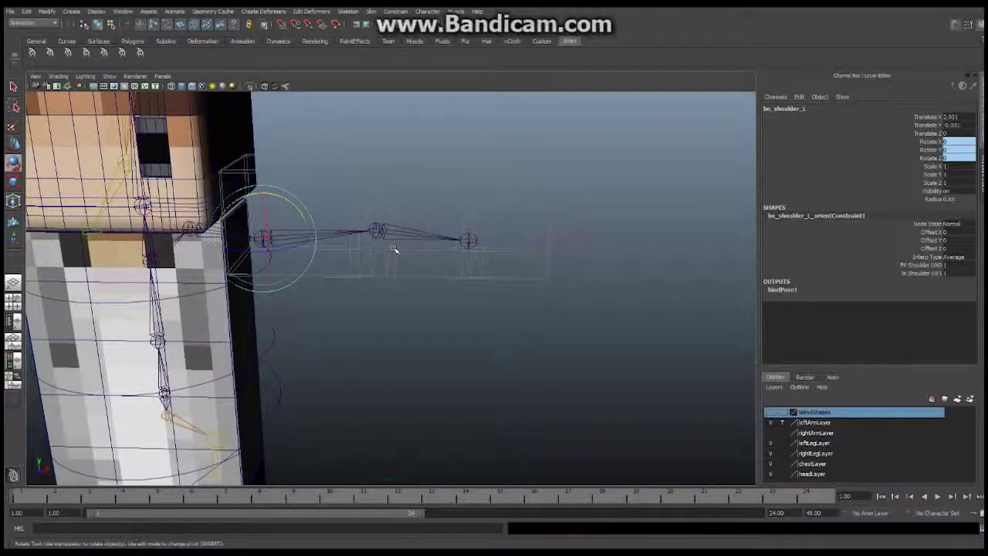
left_click_drag(396, 249, 483, 225, "alt")
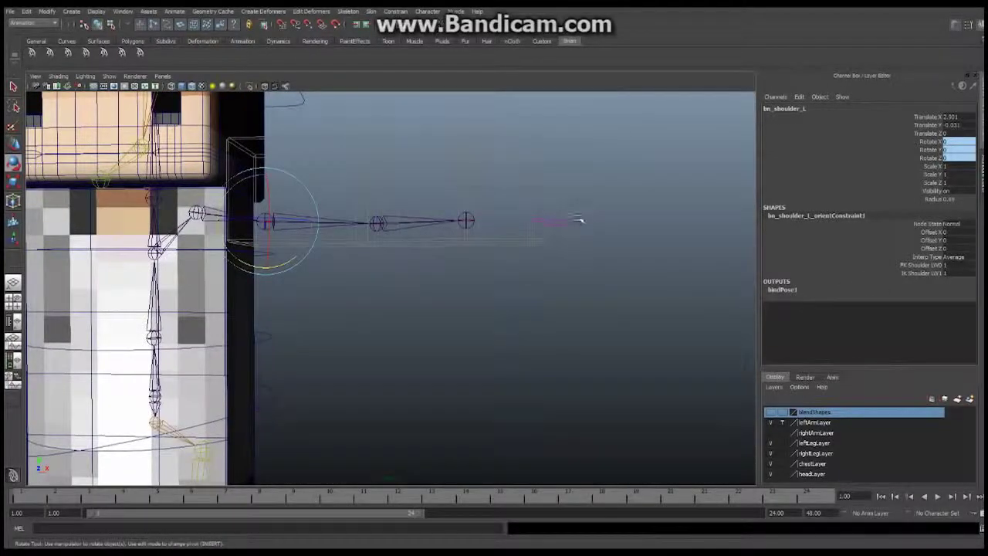
left_click(579, 220)
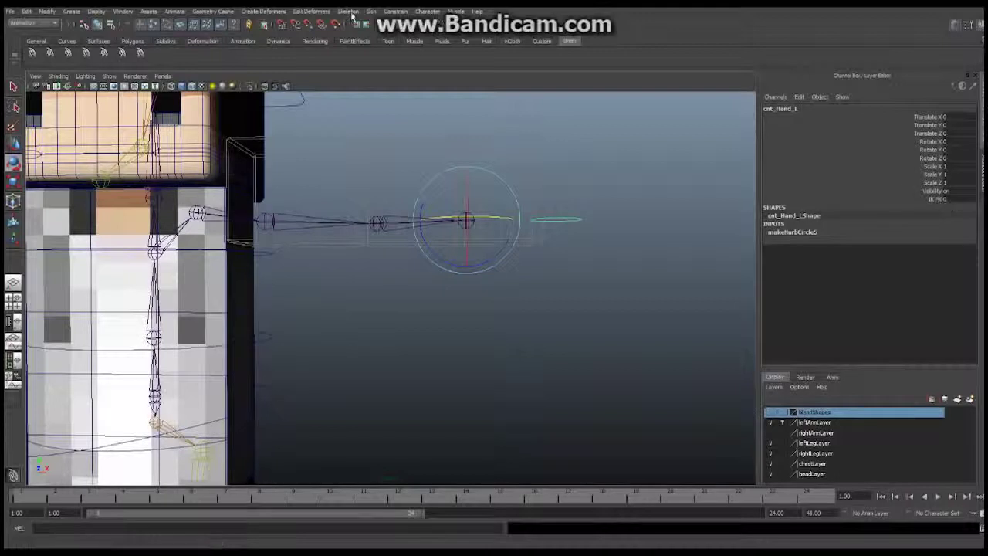
left_click(172, 13)
mouse_move(197, 58)
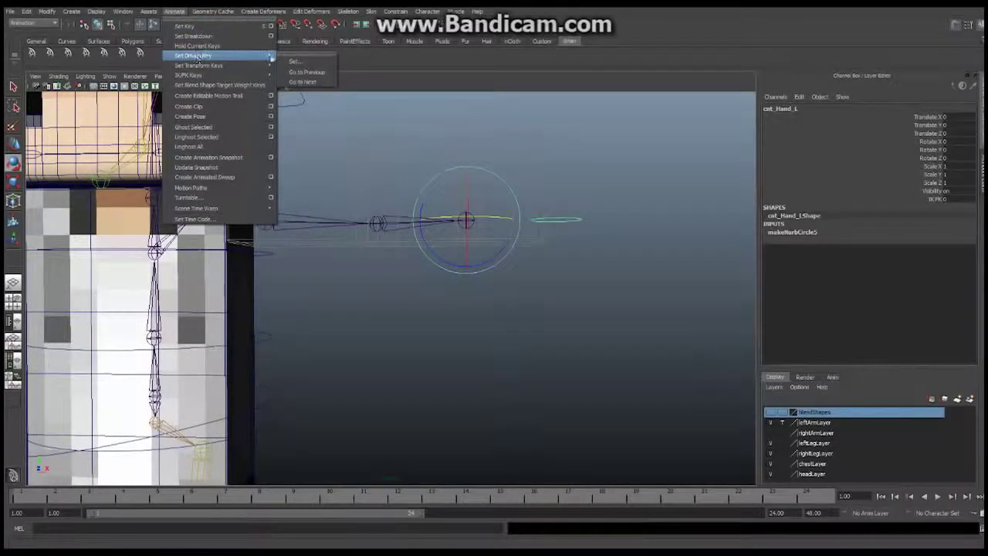
left_click(294, 61)
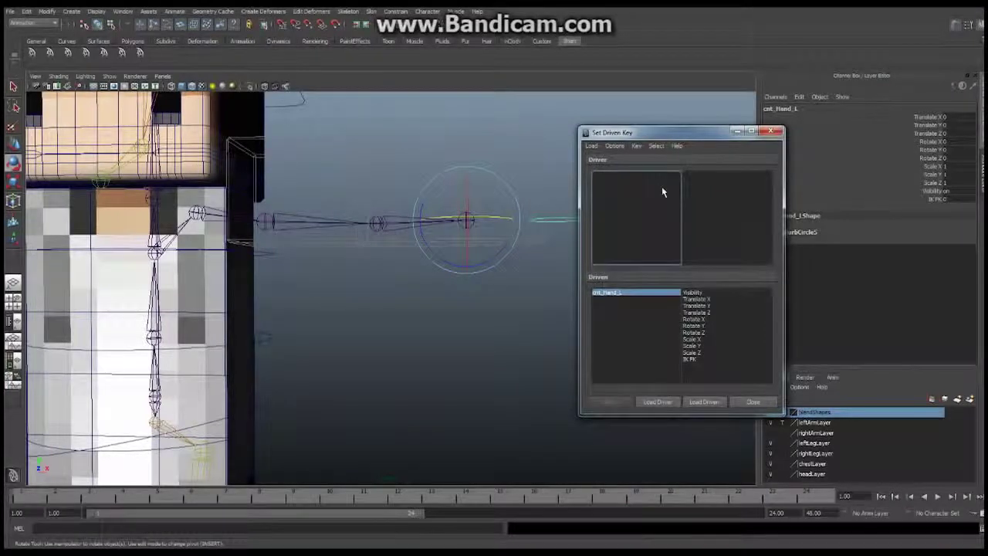
left_click(659, 403)
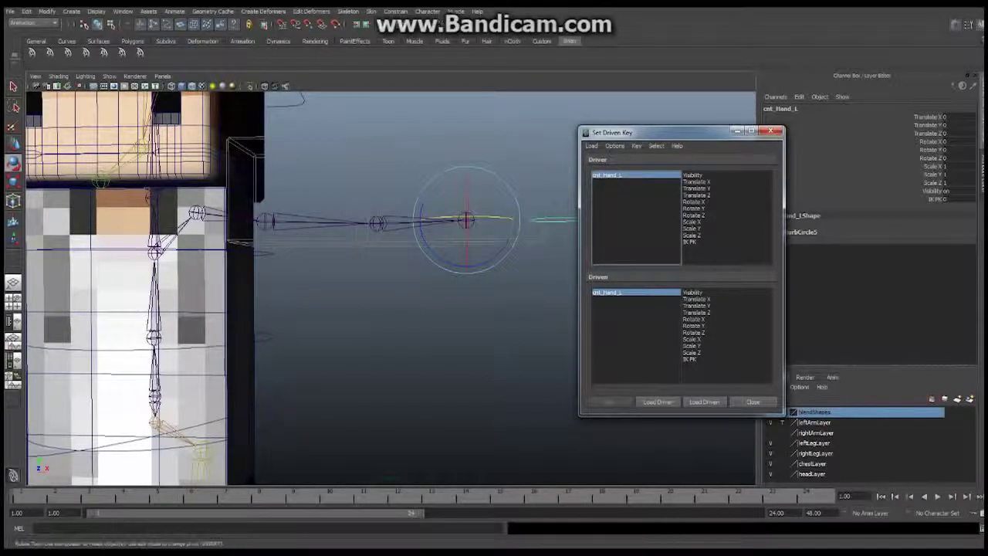
Step: Load bn_wrist_L_orientConstraint1 as the driven object in Set Driven Key
key("alt+Tab")
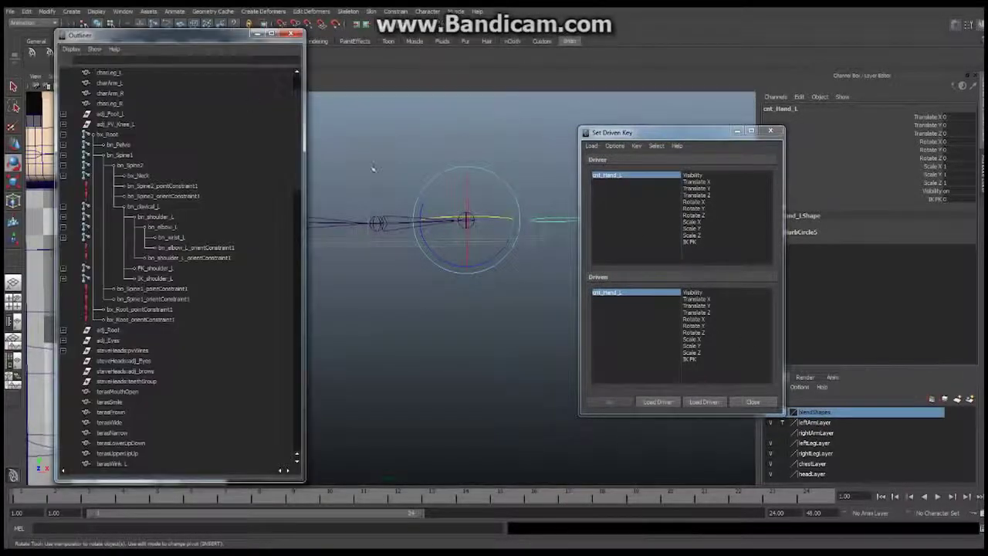
left_click_drag(206, 35, 201, 32)
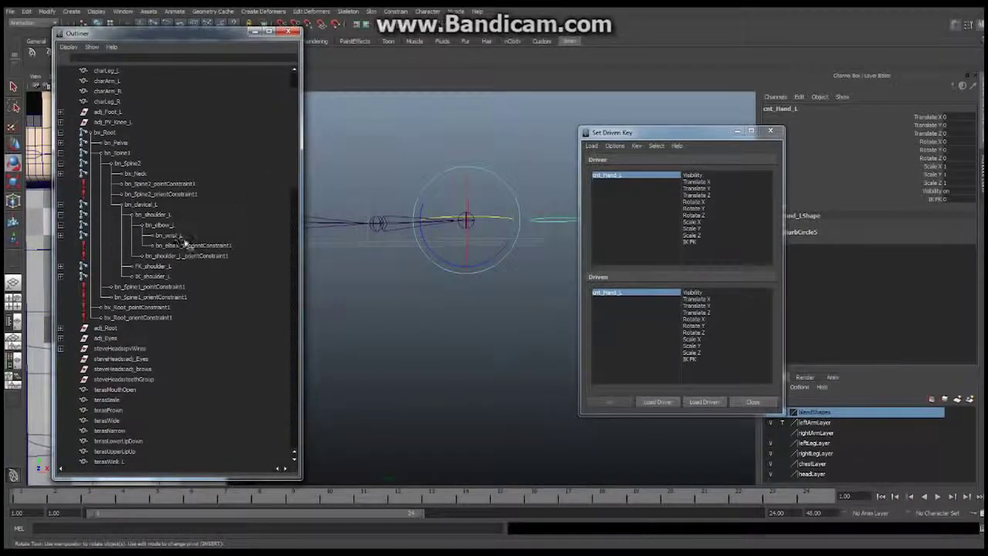
left_click(61, 236)
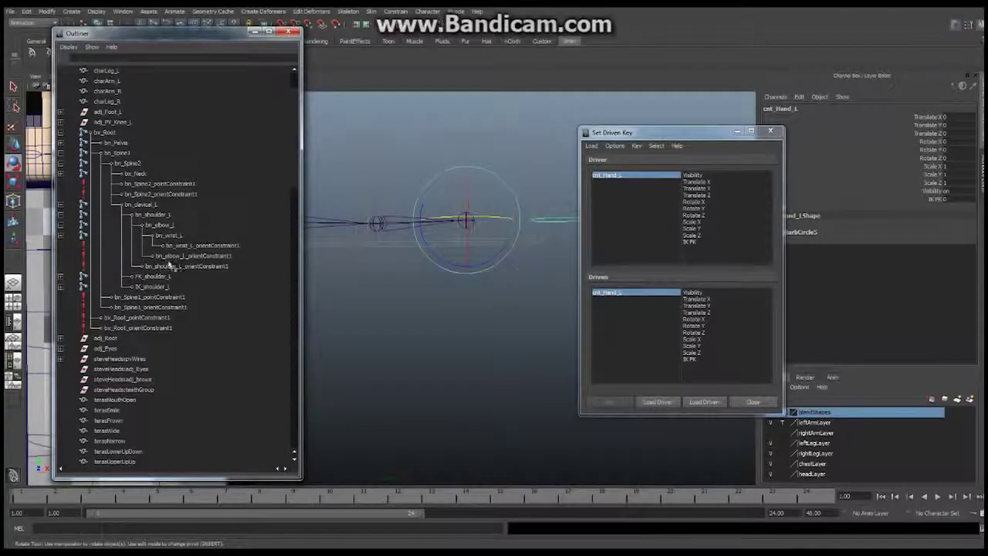
left_click(228, 247)
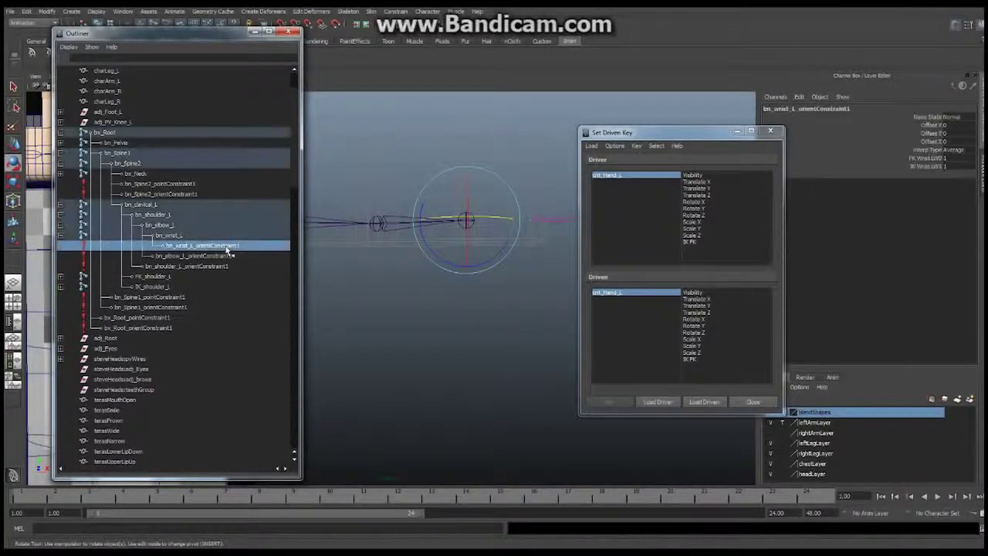
left_click(704, 402)
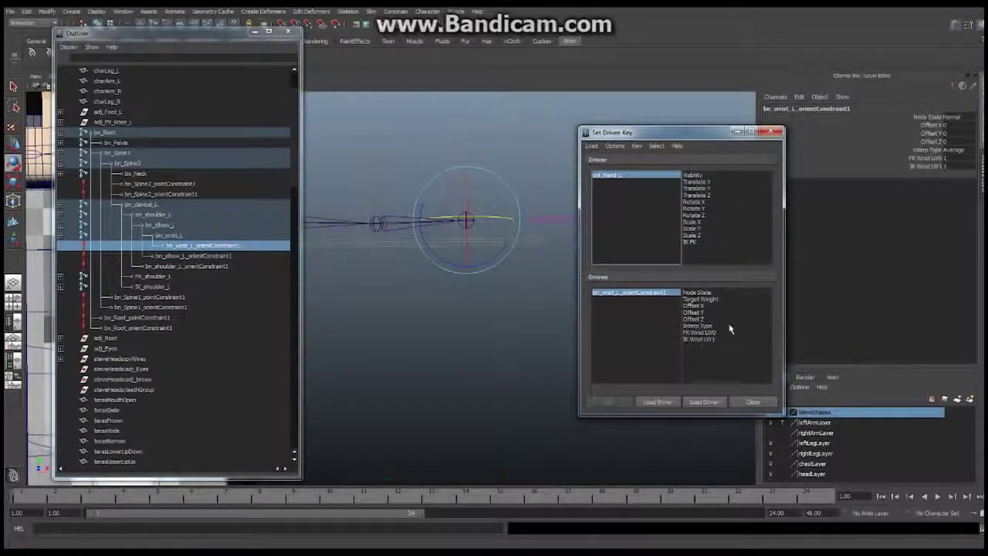
Step: Set FK Wrist LW0 to 0 and key both FK Wrist LW0 and IK Wrist LW1 against the IK FK attribute
left_click(691, 242)
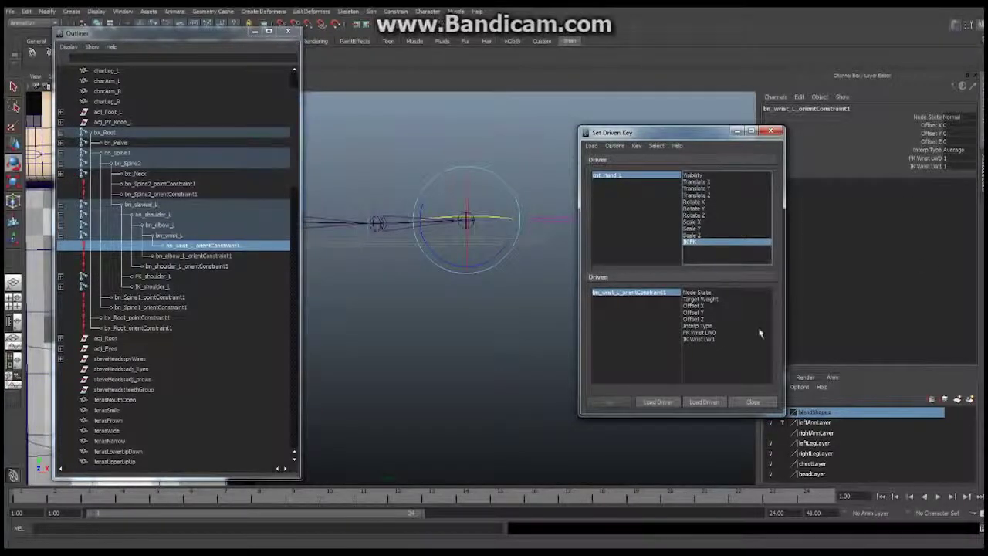
left_click(951, 158)
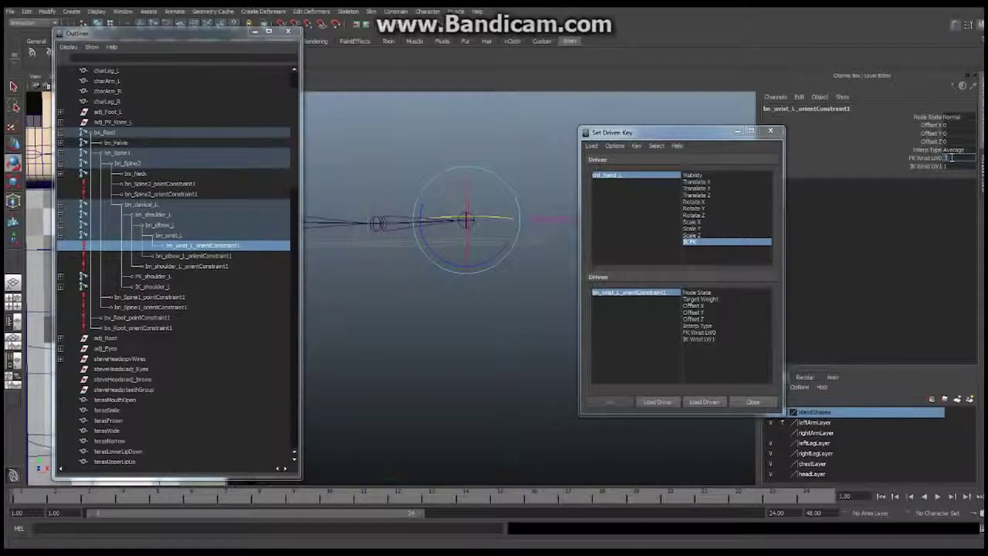
key("Return")
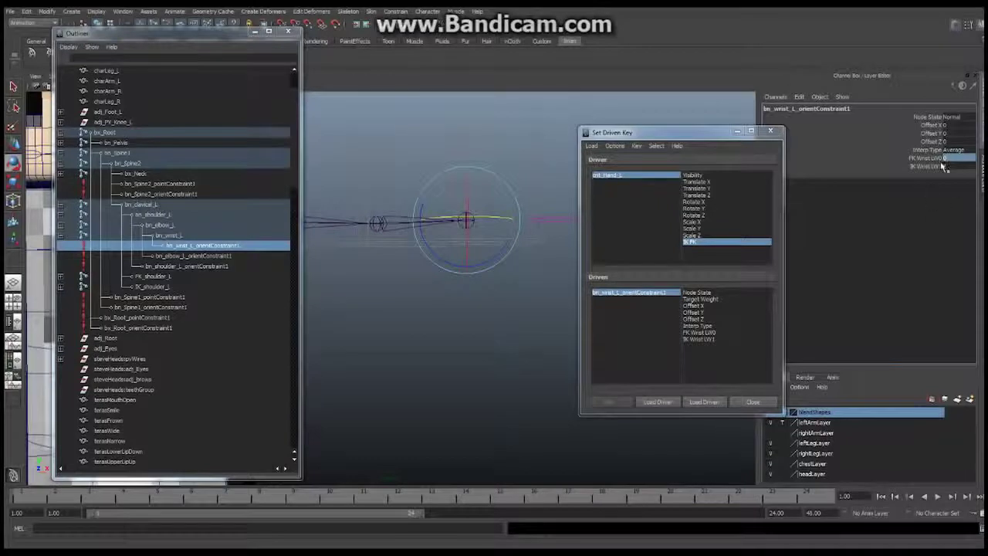
left_click(707, 332)
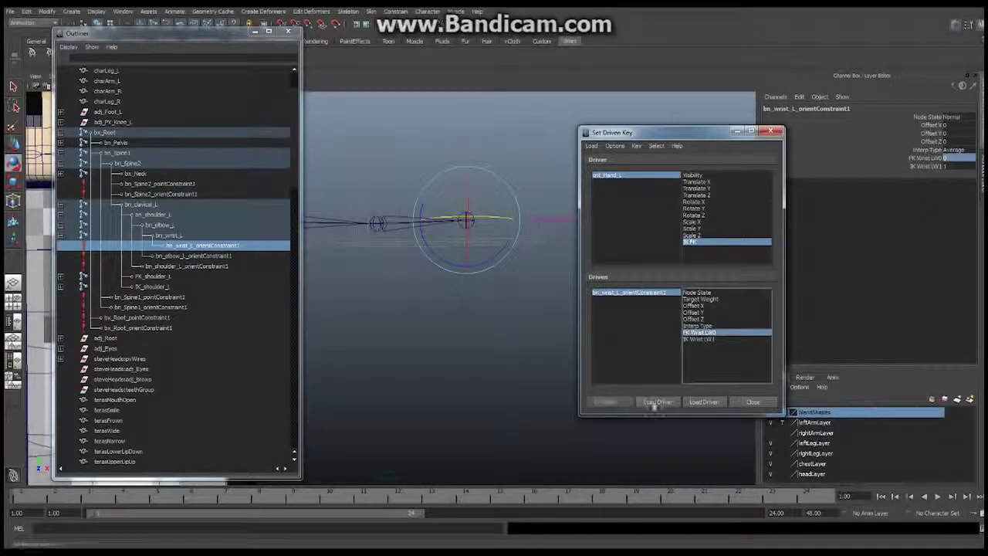
left_click(609, 402)
left_click(713, 340)
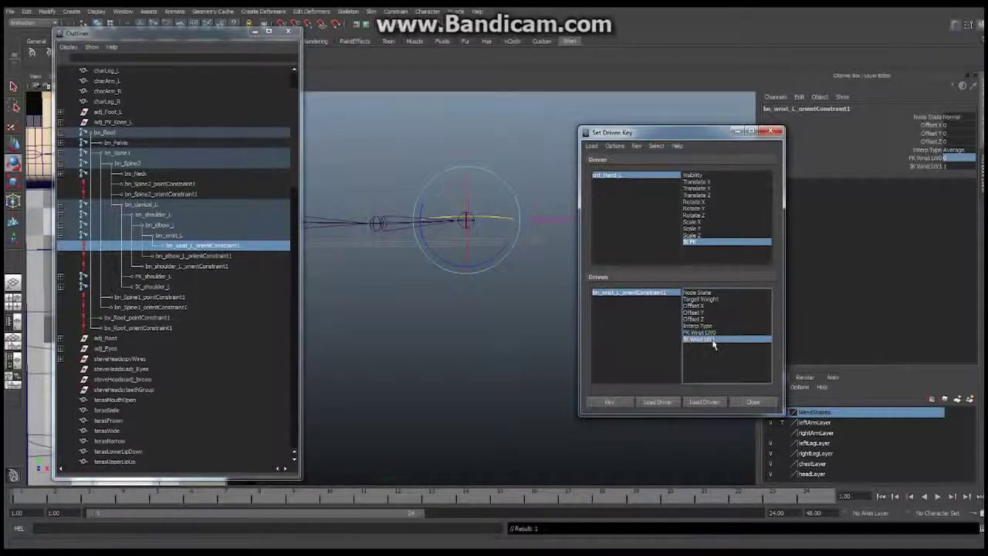
left_click(609, 402)
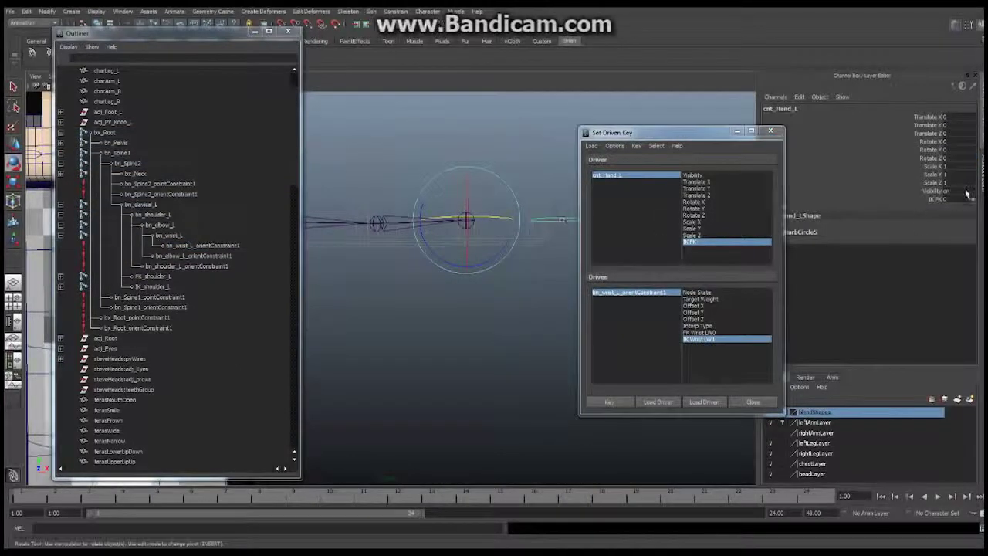
Step: Set cnt_Hand_L's IK FK attribute to 1 and reselect bn_wrist_L_orientConstraint1
type("1")
key("Return")
left_click(202, 245)
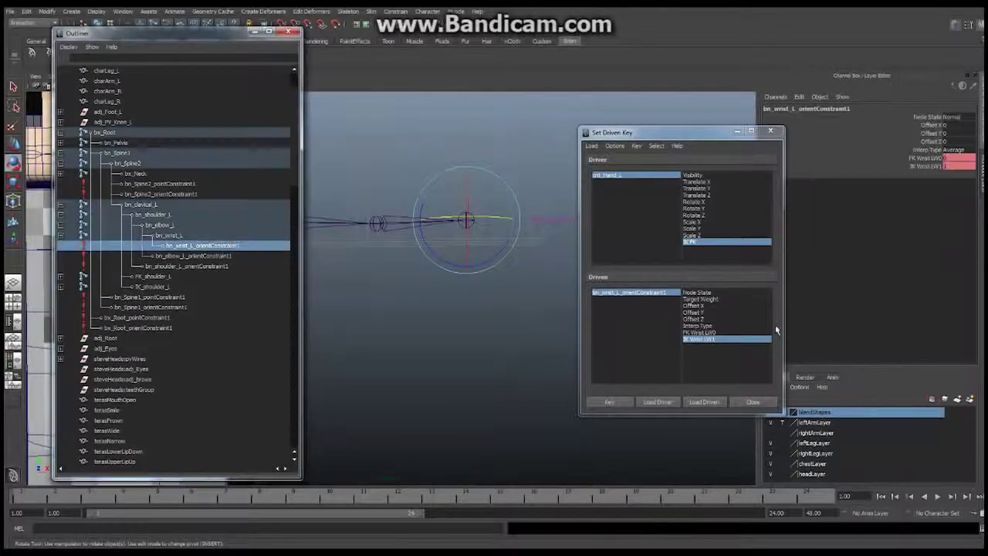
Step: Set FK Wrist LW0 to 1 and IK Wrist LW1 to 0, and key both weights against IK FK
left_click(697, 333)
left_click(952, 158)
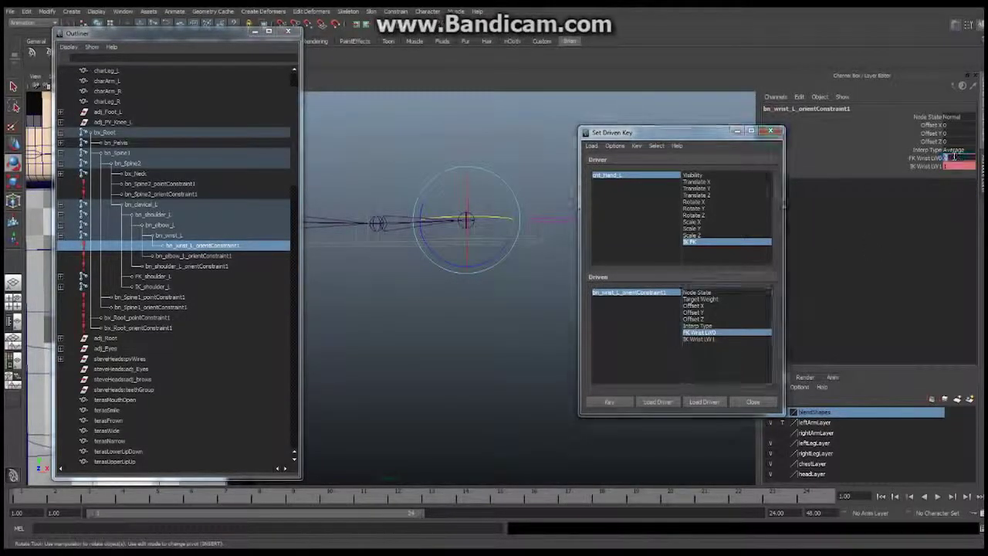
left_click(948, 167)
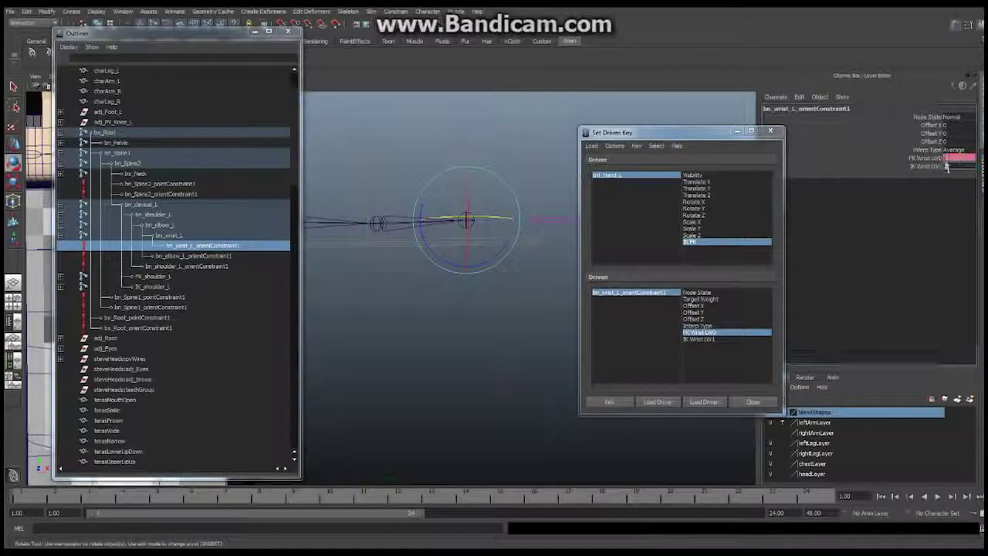
type("0")
key("Return")
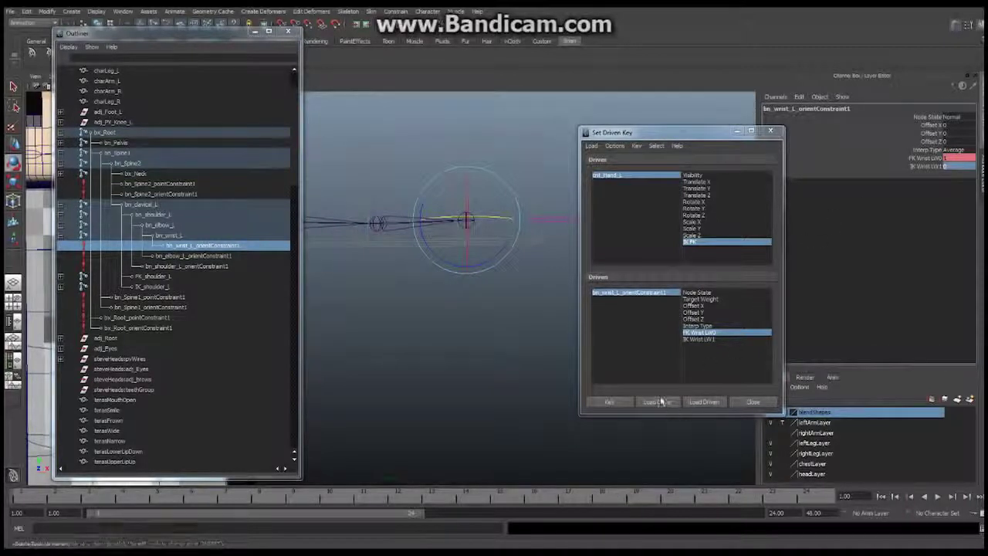
left_click(613, 401)
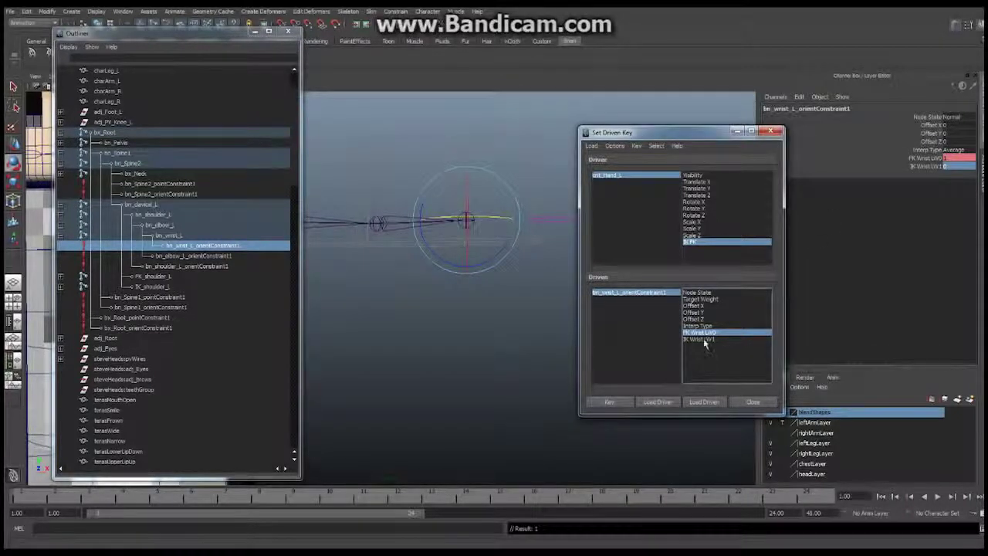
left_click(703, 338)
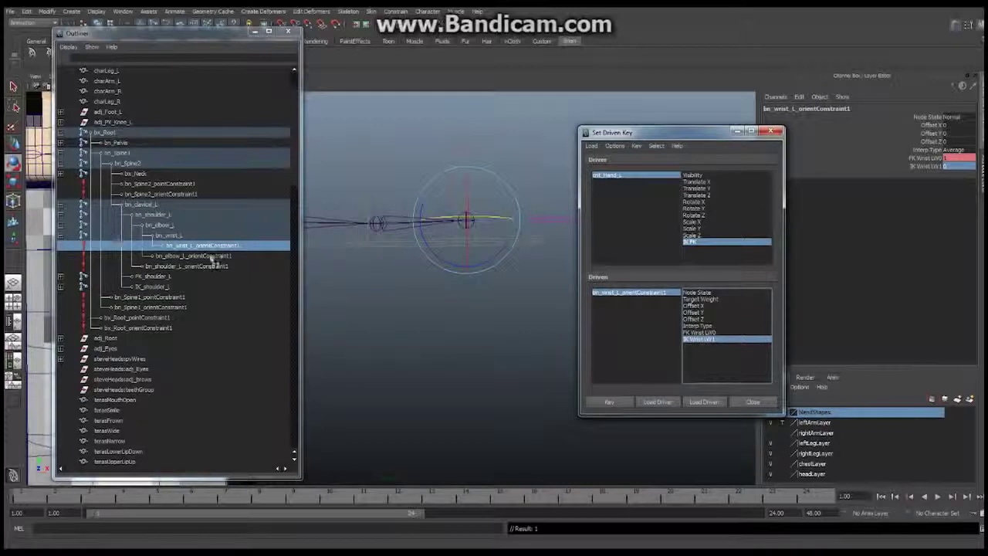
Step: Set cnt_Hand_L's IK FK to 0 and load bn_elbow_L_orientConstraint1 as the driven object in Set Driven Key
left_click(551, 207)
left_click(955, 199)
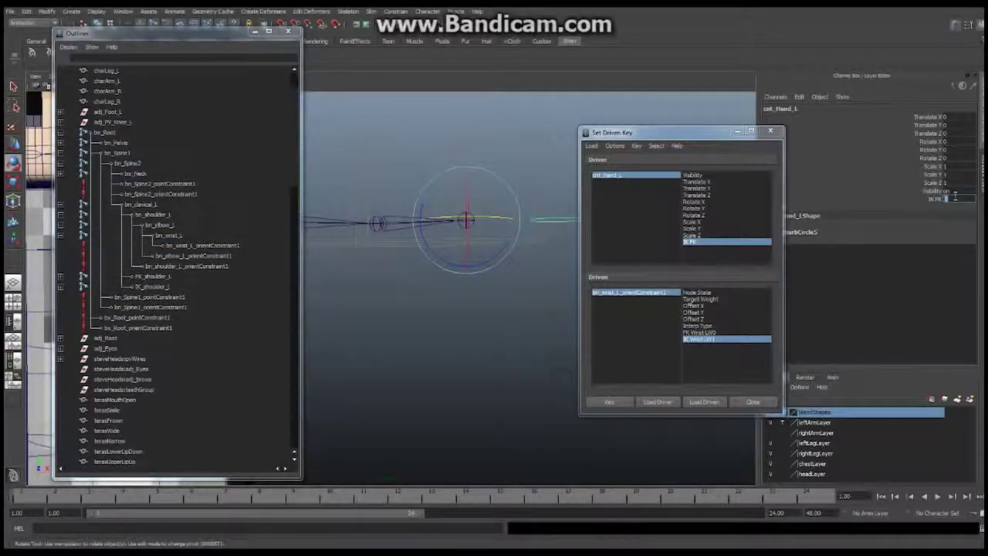
type("0")
key("Return")
left_click(203, 256)
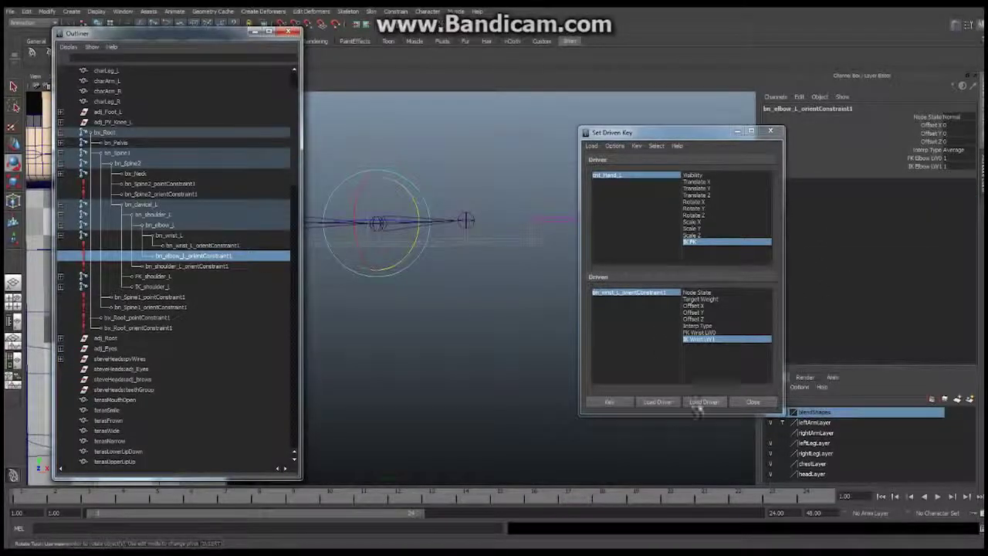
left_click(703, 402)
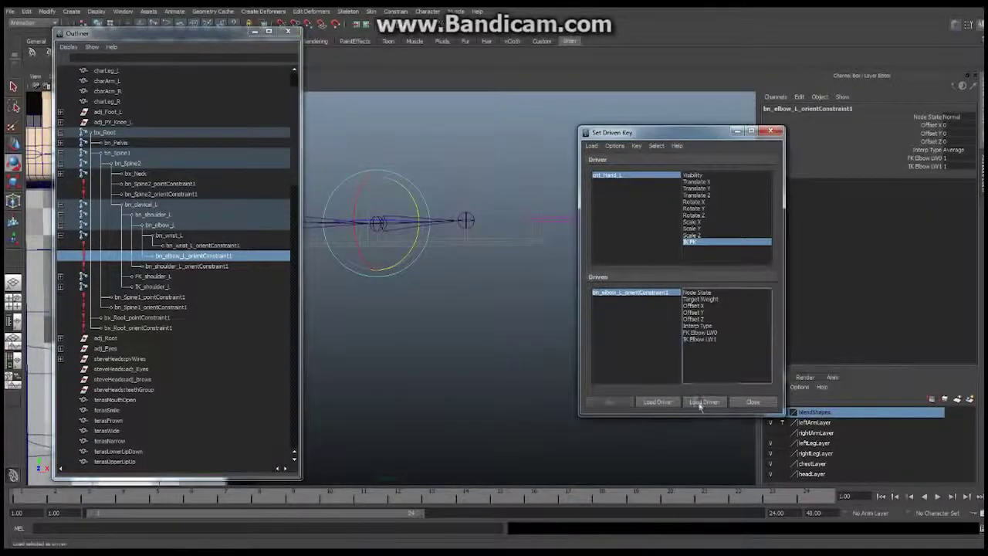
Step: Set FK Elbow LW0 to 0 and key both FK Elbow LW0 and IK Elbow LW1 against the IK FK attribute
left_click(946, 158)
type("0")
key("Return")
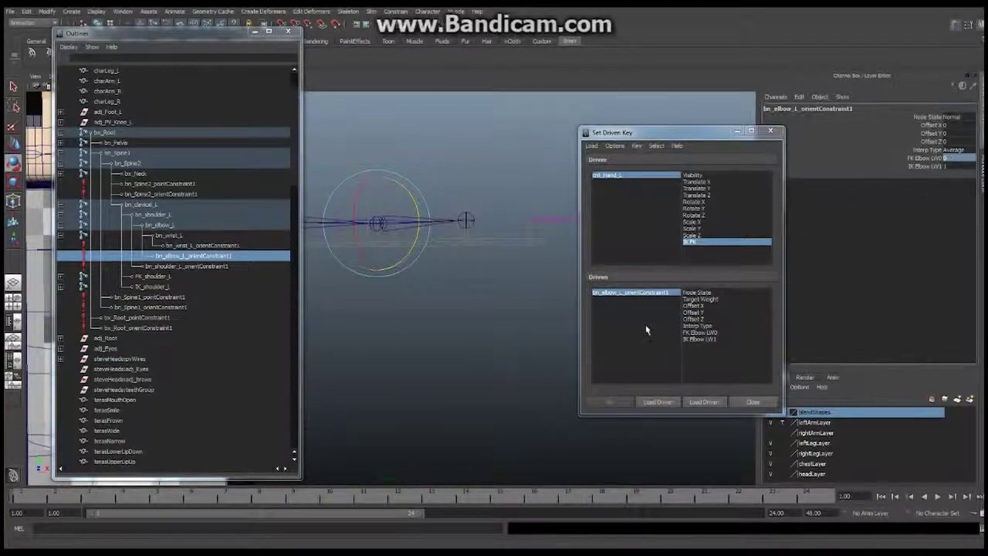
left_click(701, 331)
left_click(609, 402)
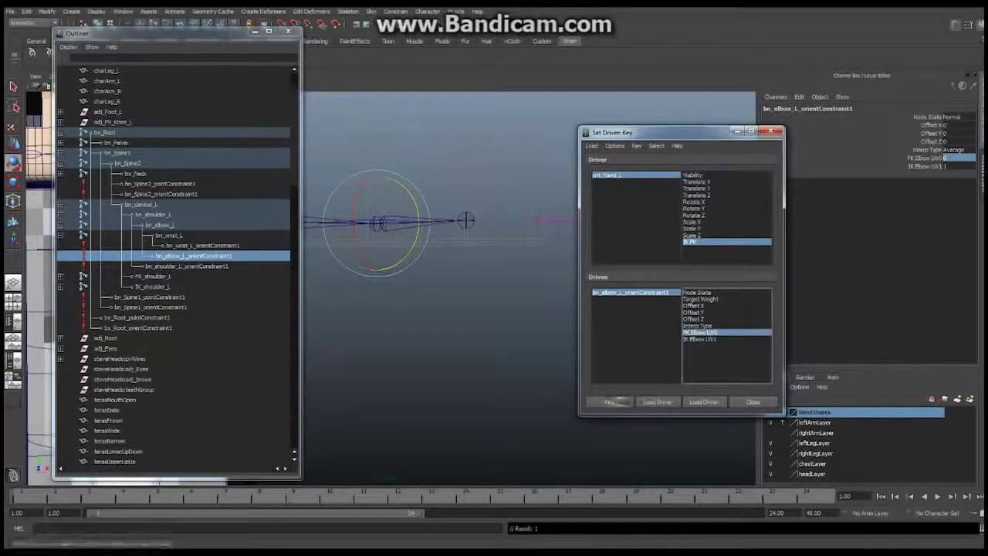
left_click(701, 339)
left_click(614, 401)
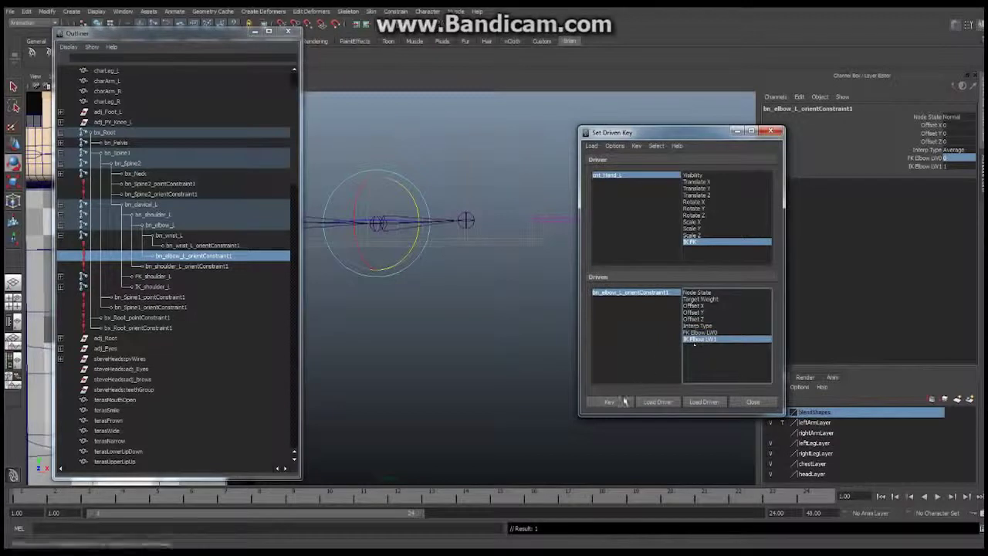
Step: Set cnt_Hand_L's IK FK attribute to 1 and reselect bn_elbow_L_orientConstraint1
left_click(556, 223)
double_click(946, 199)
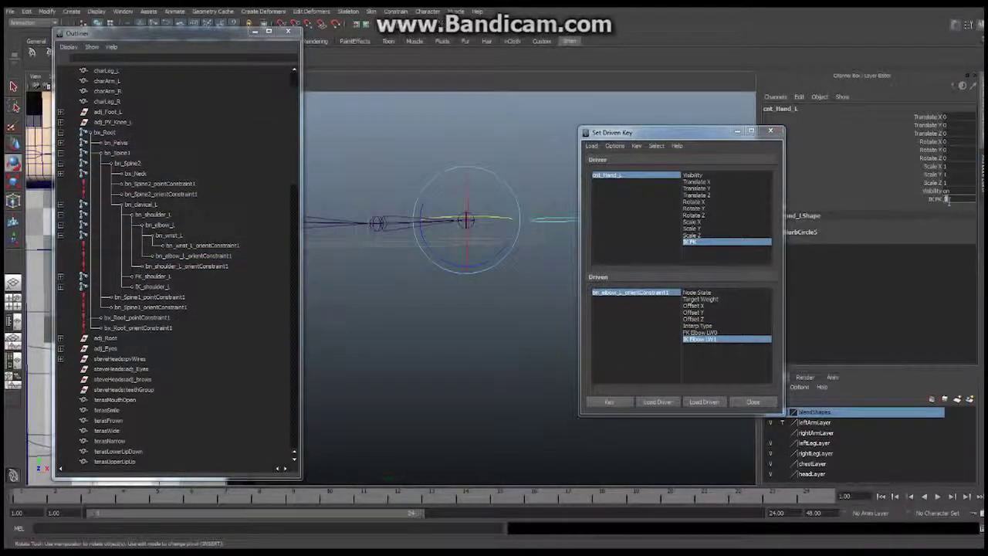
type("1")
key("Return")
left_click(216, 256)
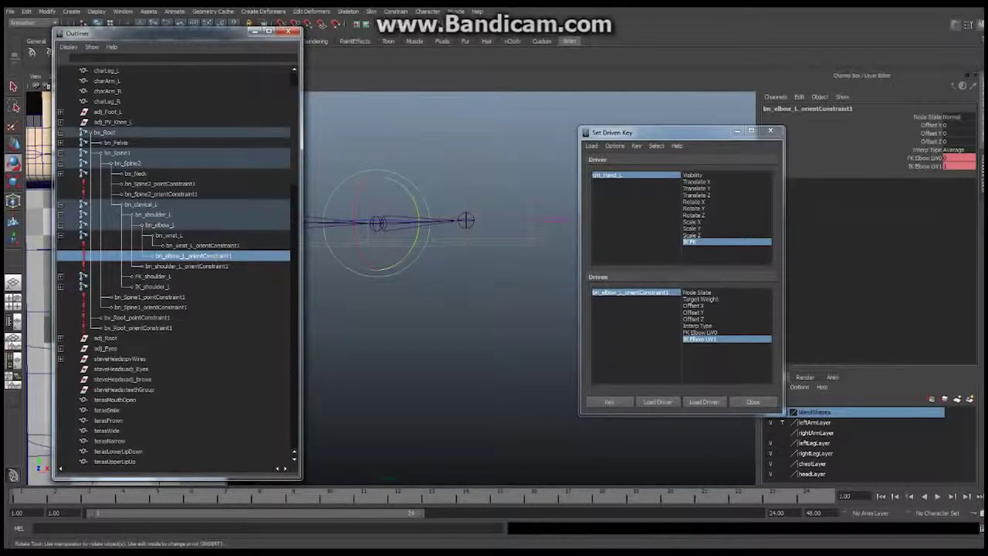
Step: Set FK Elbow LW0 to 1 and IK Elbow LW1 to 0, and key both weights against IK FK
left_click(949, 159)
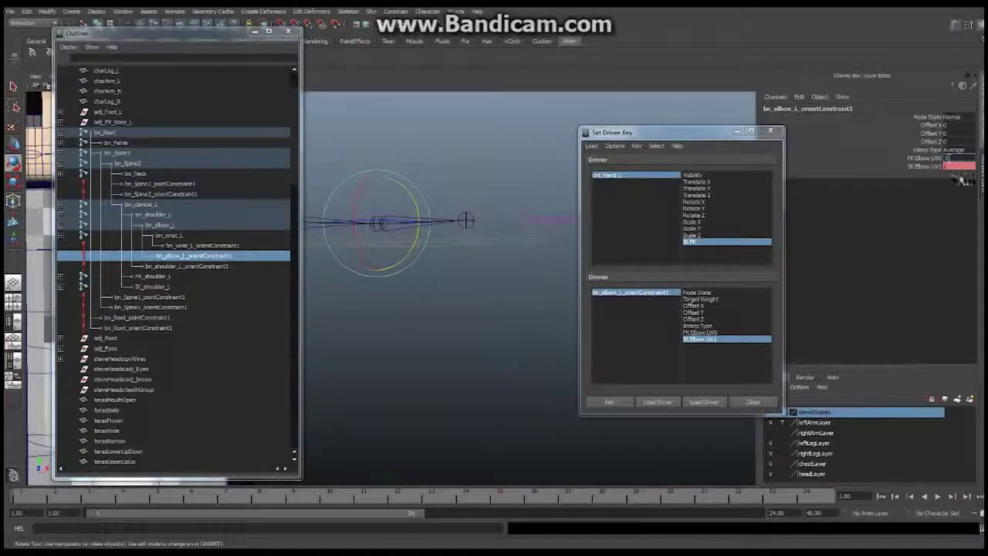
type("1")
left_click(957, 166)
type("0")
key("Return")
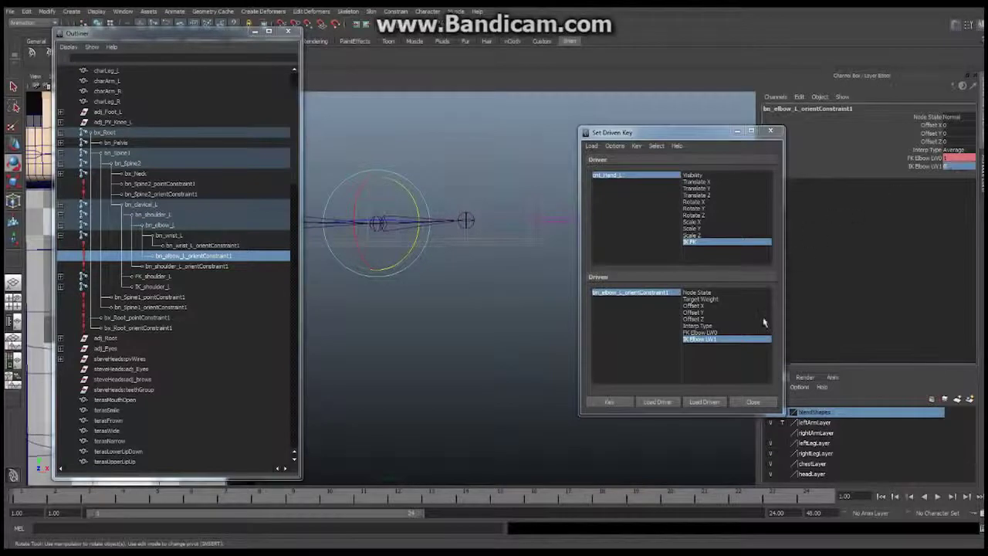
left_click(706, 332)
left_click(614, 401)
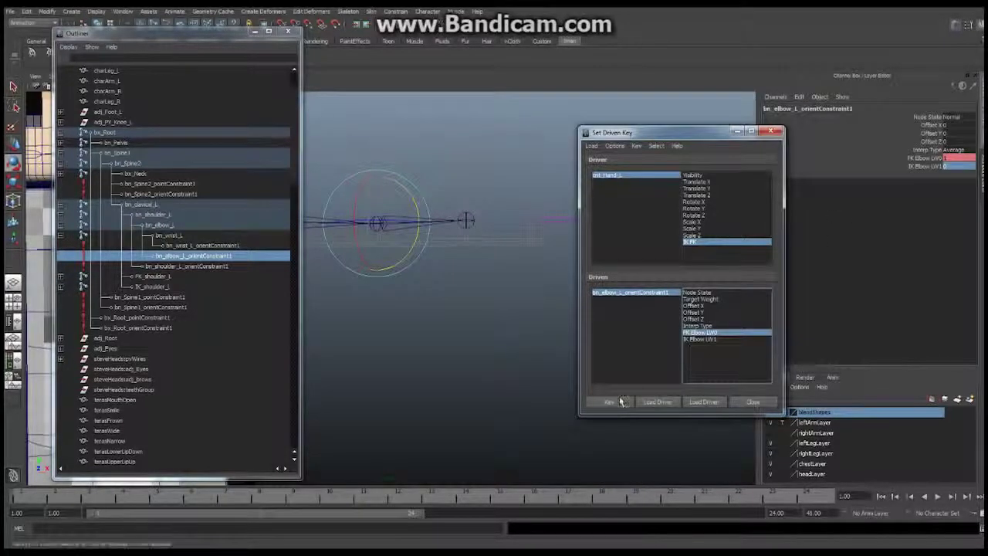
left_click(702, 339)
left_click(609, 401)
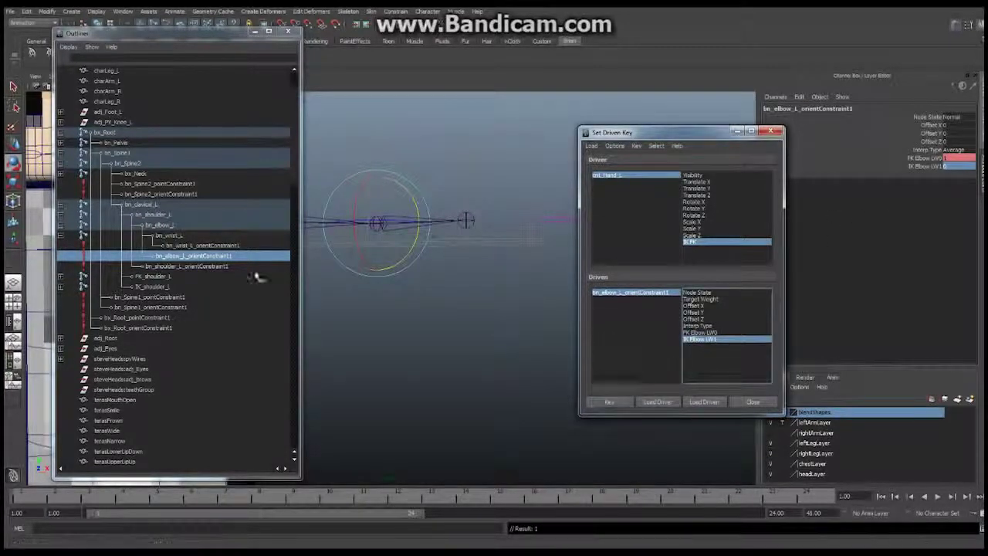
Step: Switch cnt_Hand_L's IK FK attribute back to its IK value and select bn_shoulder_L_orientConstraint1
left_click(178, 266)
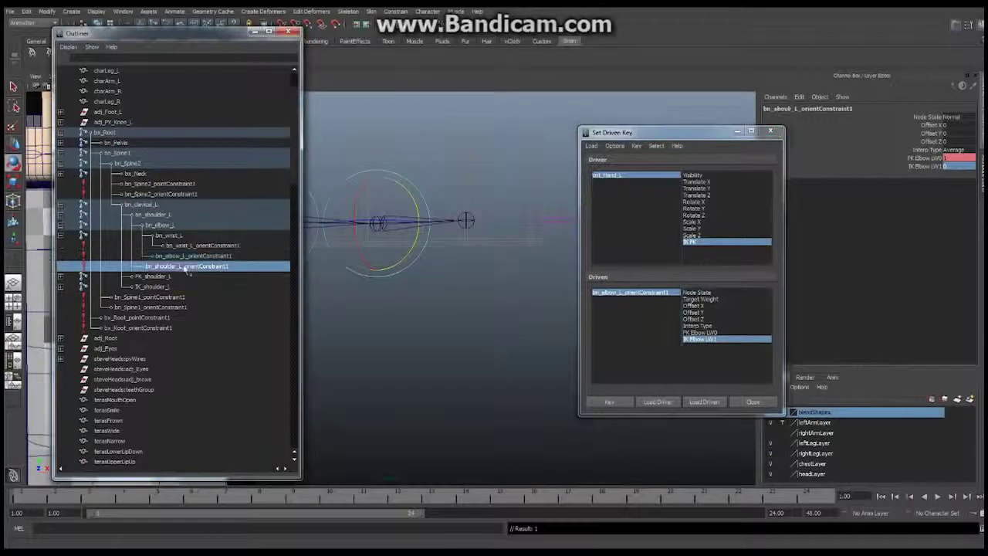
left_click(554, 216)
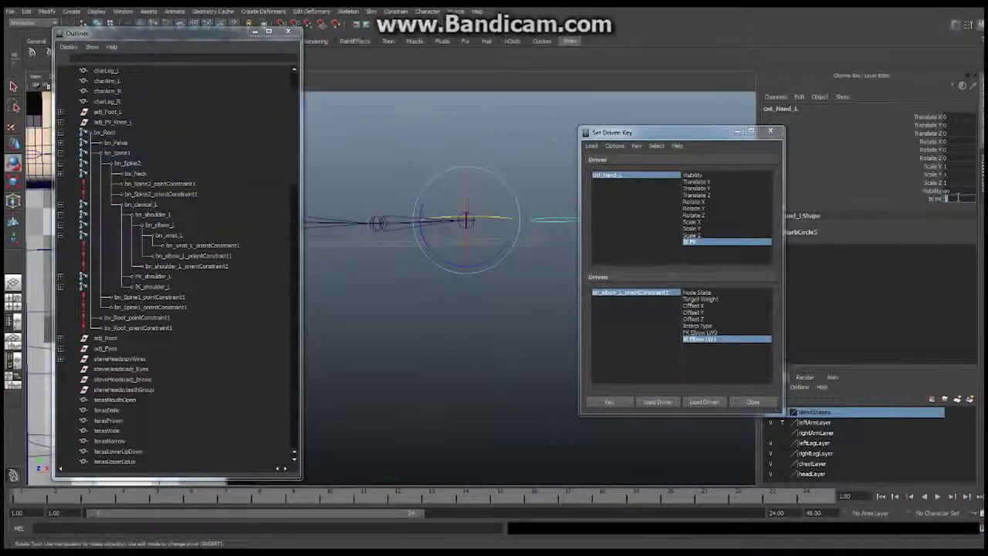
left_click(201, 266)
Step: Set FK Shoulder LW0 to 0 and load bn_shoulder_L_orientConstraint1 as the driven object in Set Driven Key
left_click(956, 157)
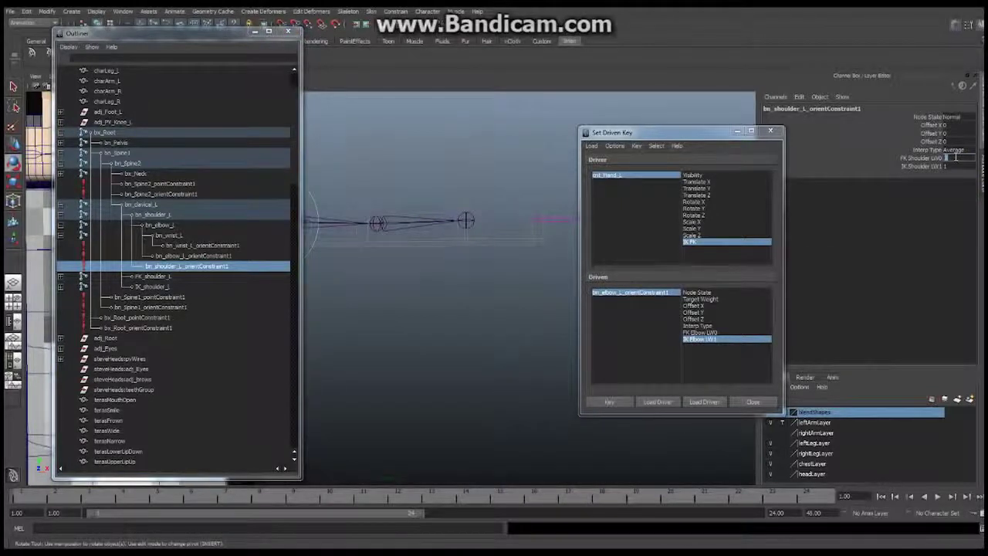
type("0")
key("Return")
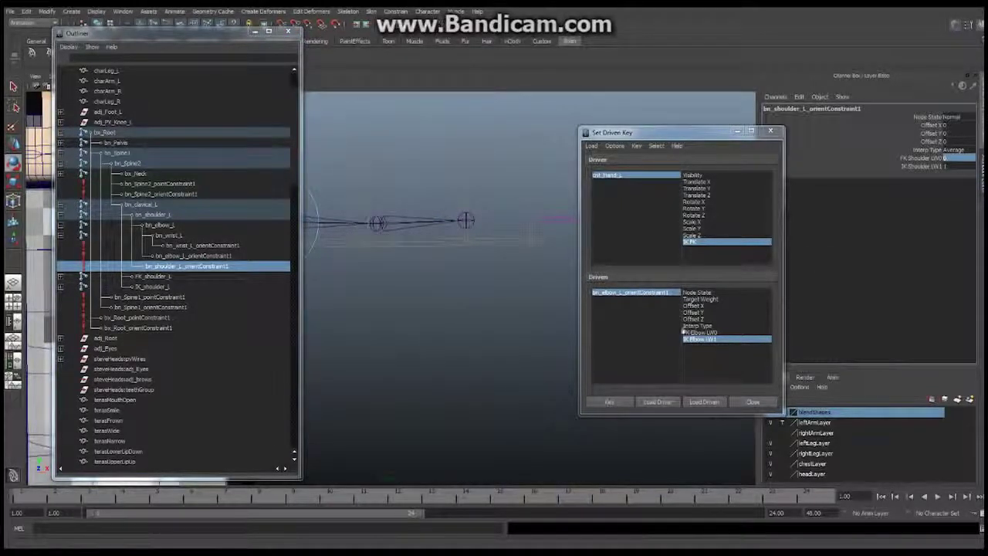
left_click(702, 401)
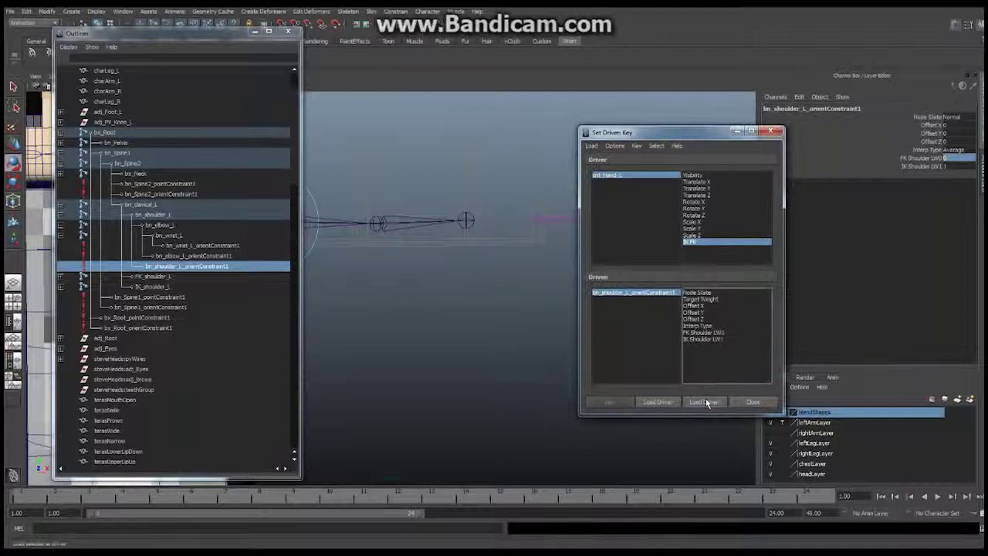
Step: Key both FK Shoulder LW0 and IK Shoulder LW1 against the hand control's IK FK attribute
left_click(703, 332)
left_click(703, 339)
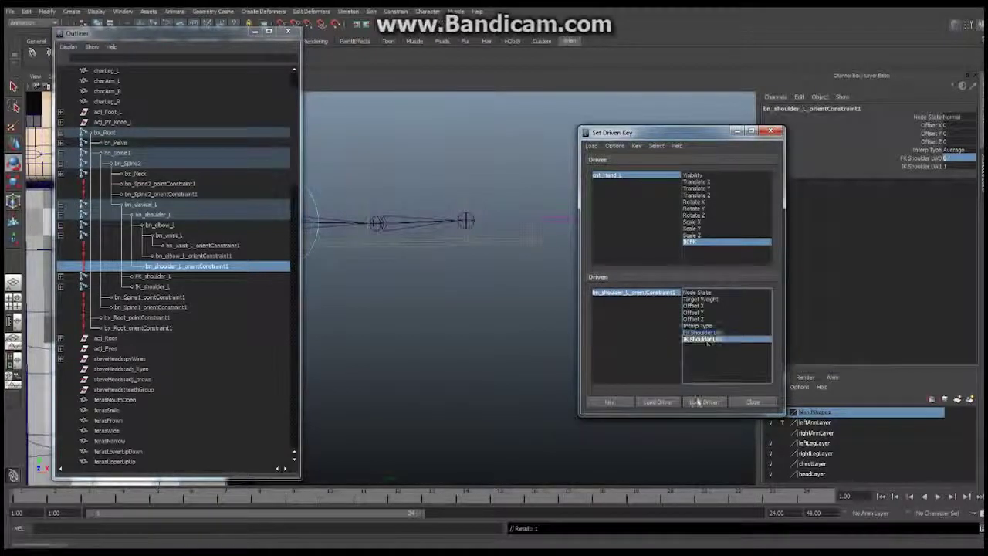
left_click(611, 401)
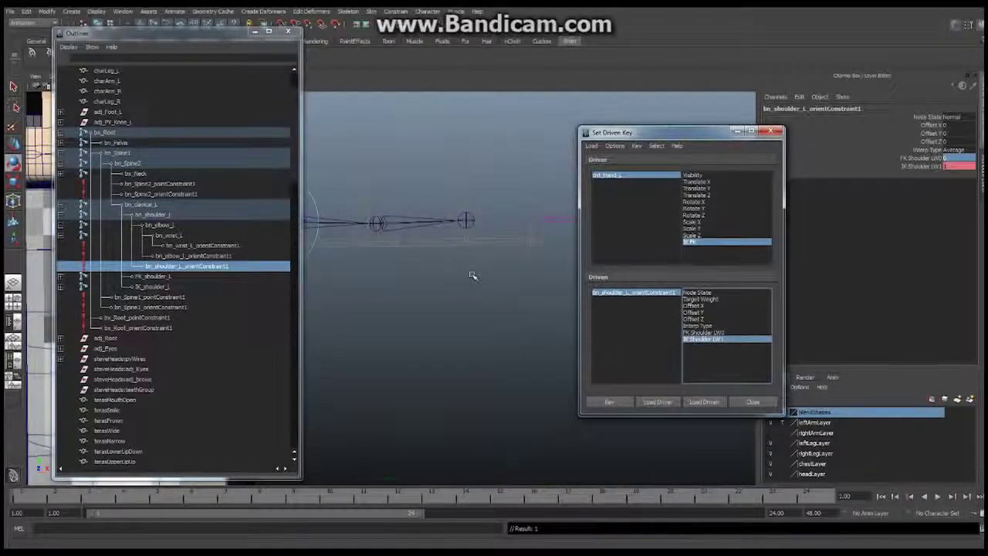